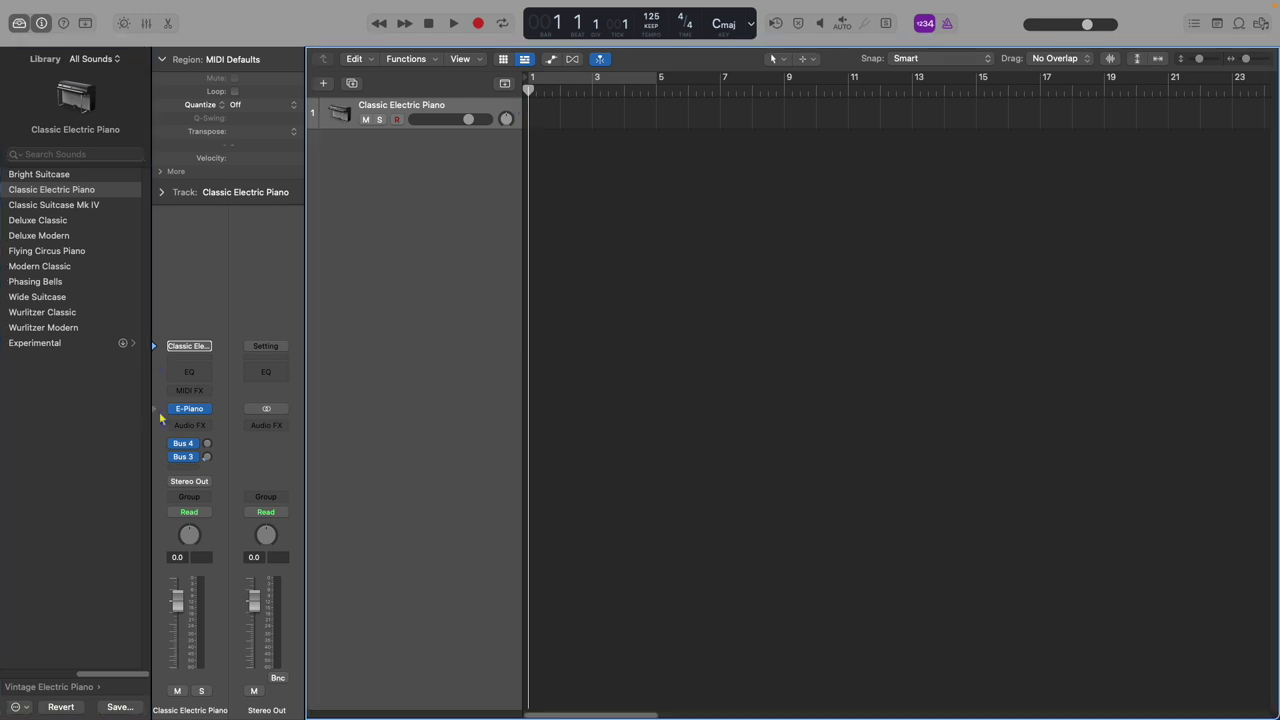
# Show the top-level sound categories in the Library, then open the Loop Browser and look through its loops
pyautogui.click(53, 688)
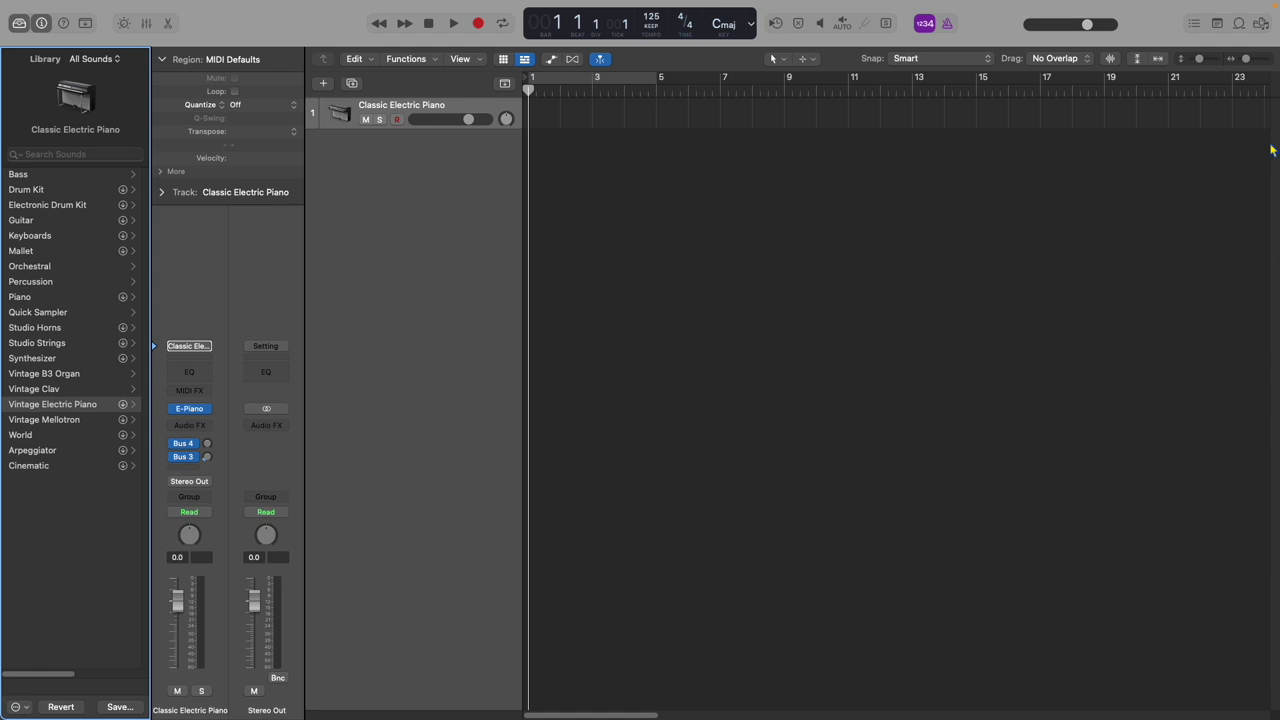
pyautogui.click(1239, 23)
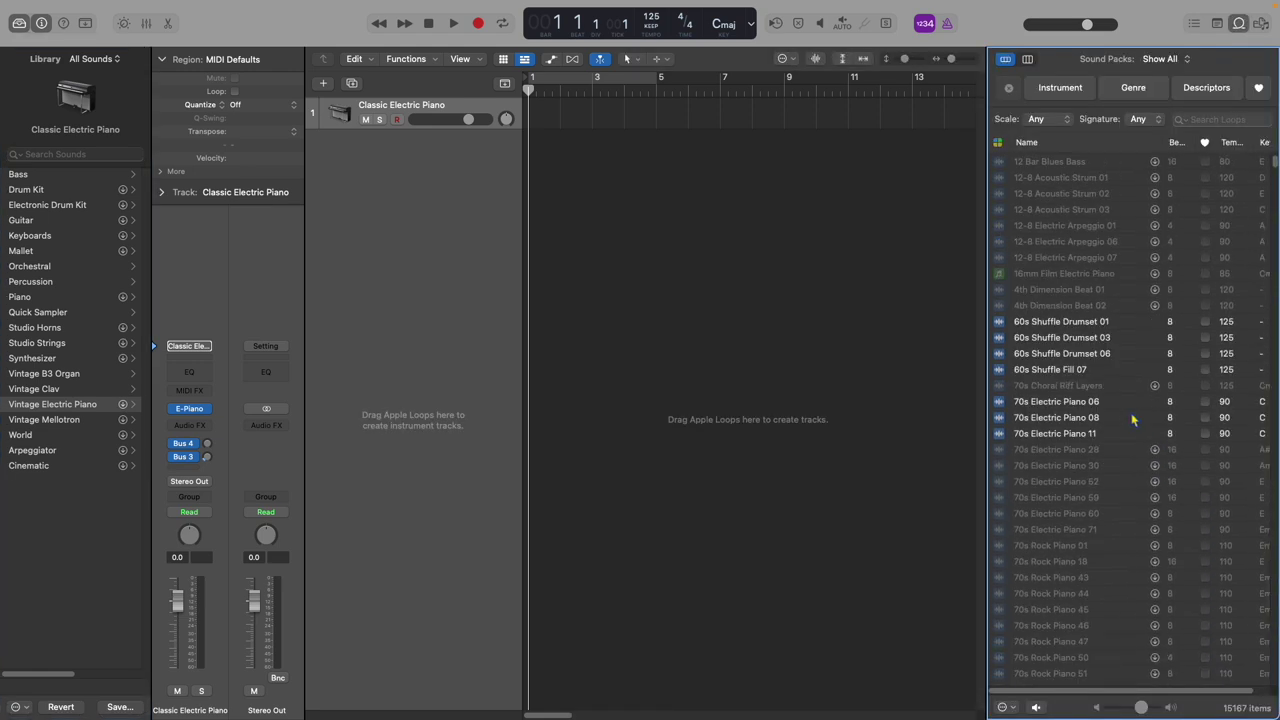
pyautogui.scroll(-10, 1126, 418)
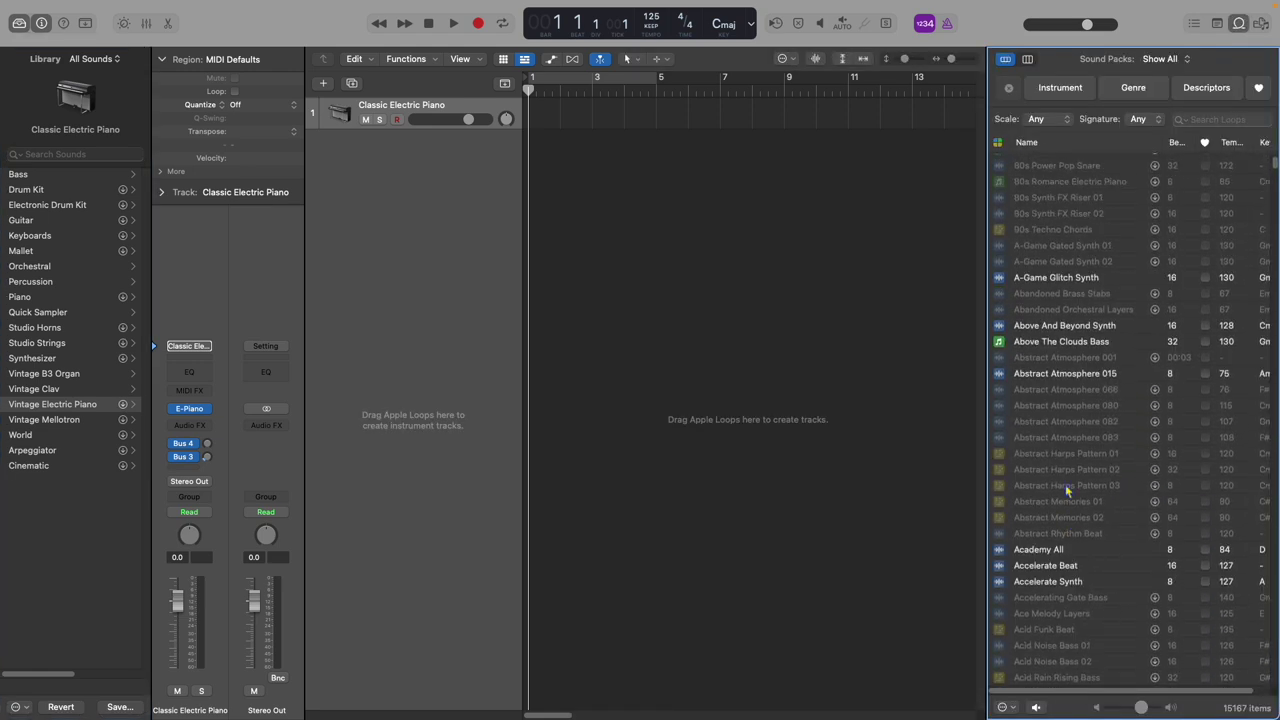
pyautogui.scroll(-15, 1065, 484)
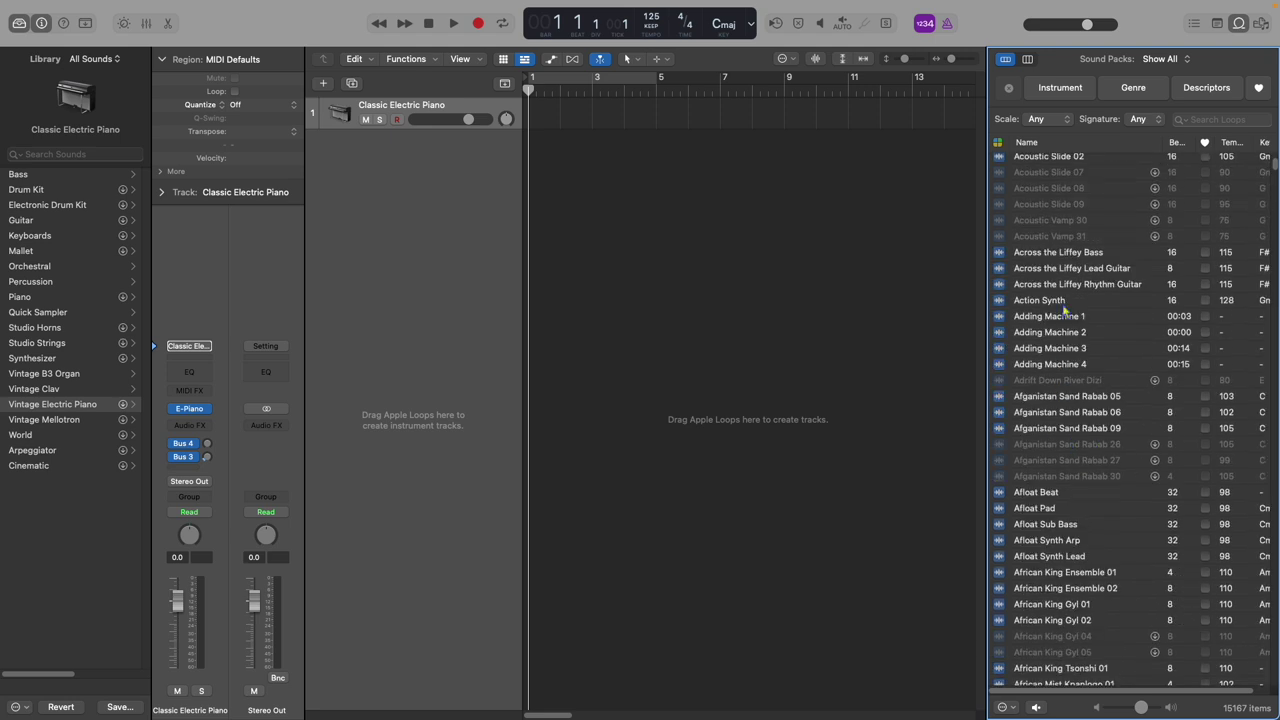
# Filter the loops by the Electro House genre and place Aftershock Synth Lead on a new track at bar 1
pyautogui.click(1024, 88)
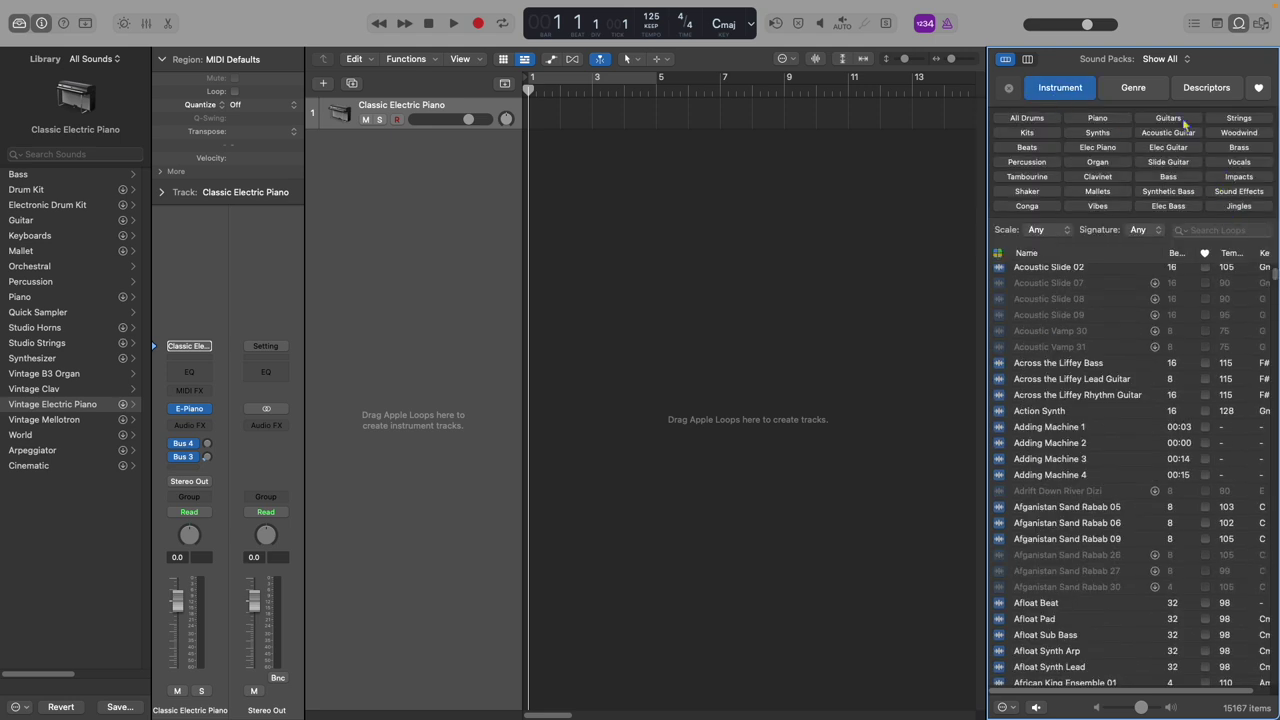
pyautogui.click(1142, 88)
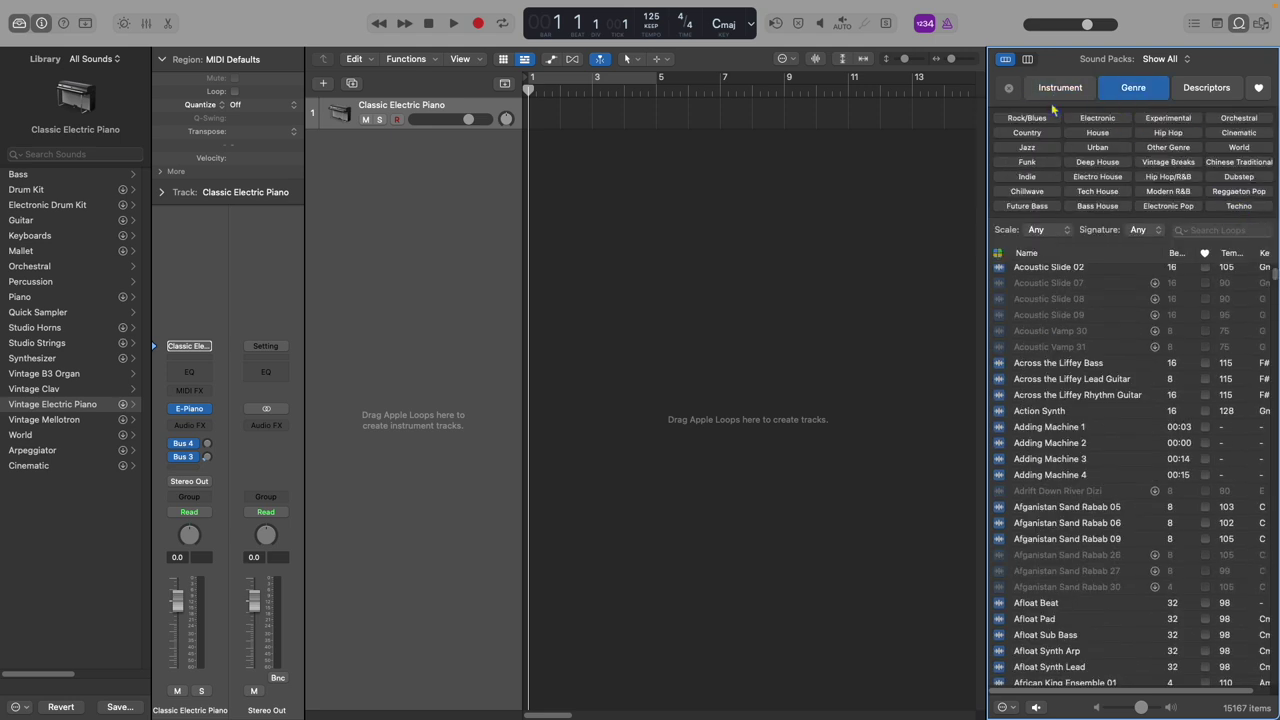
pyautogui.click(1097, 177)
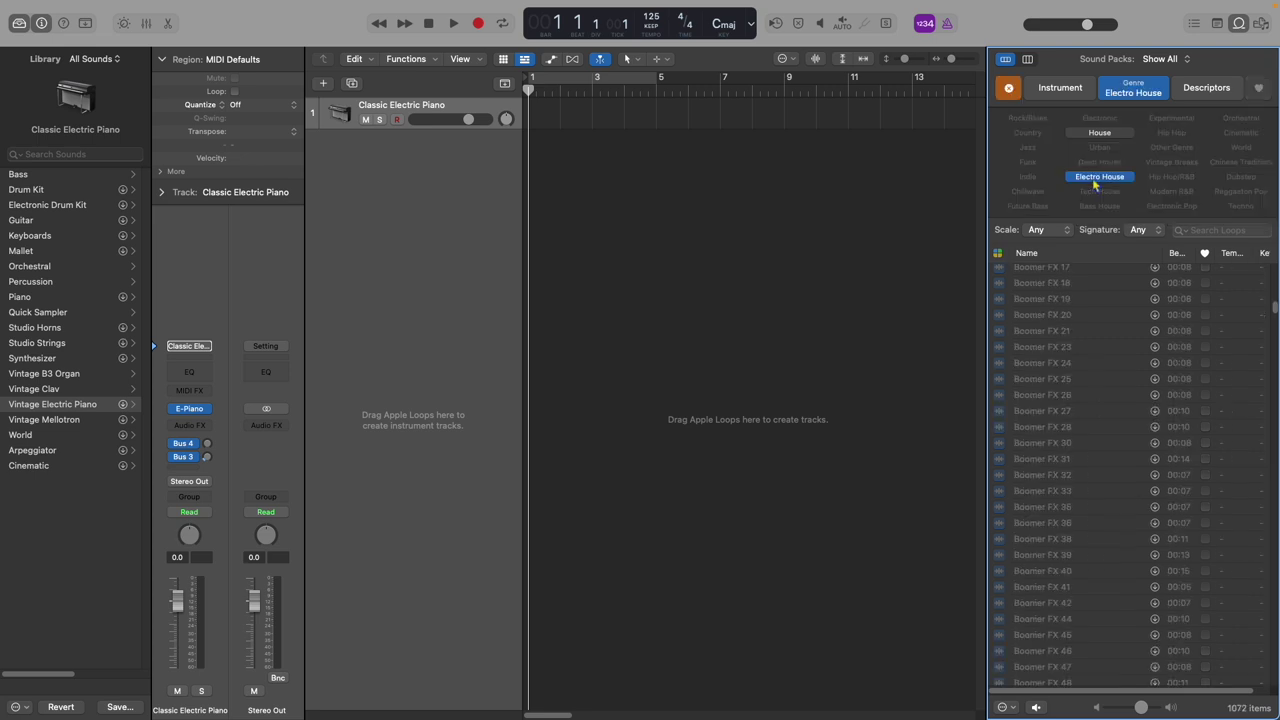
pyautogui.scroll(15, 1064, 376)
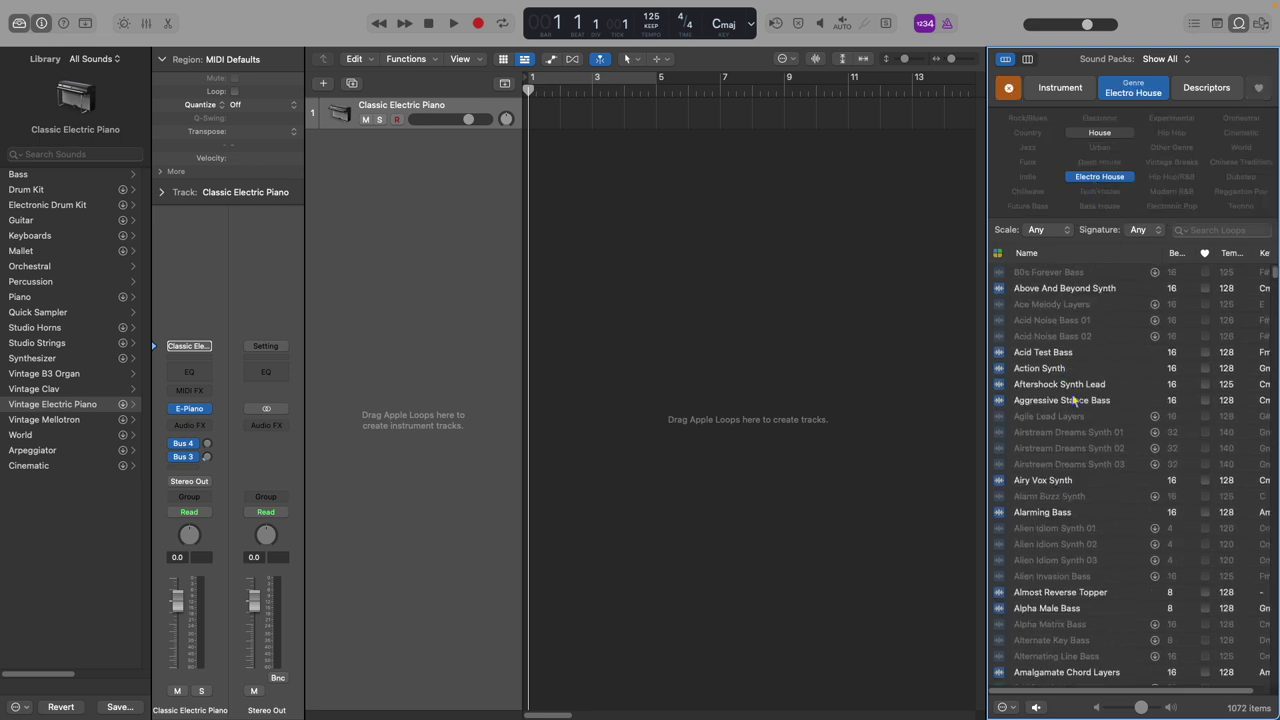
pyautogui.click(1060, 384)
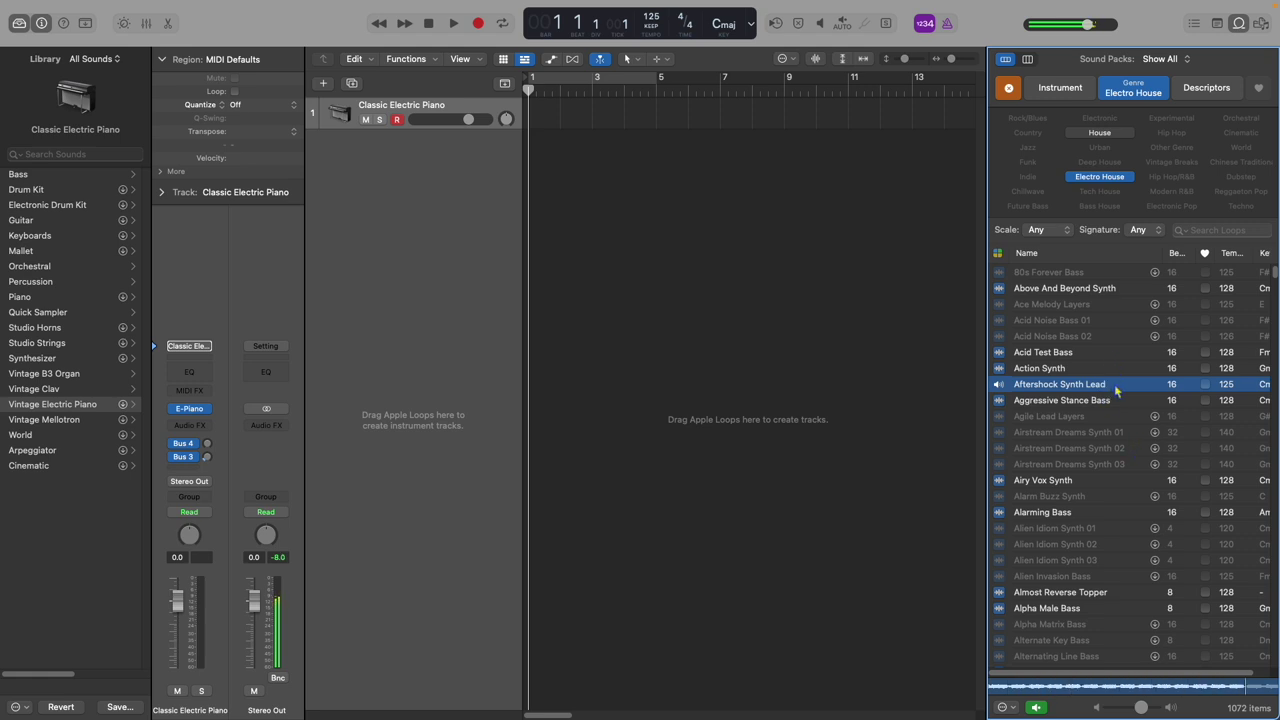
pyautogui.moveTo(1117, 391); pyautogui.dragTo(533, 145)
# Clear the Electro House filter and limit the loop types to Drummer Loops
pyautogui.click(1126, 95)
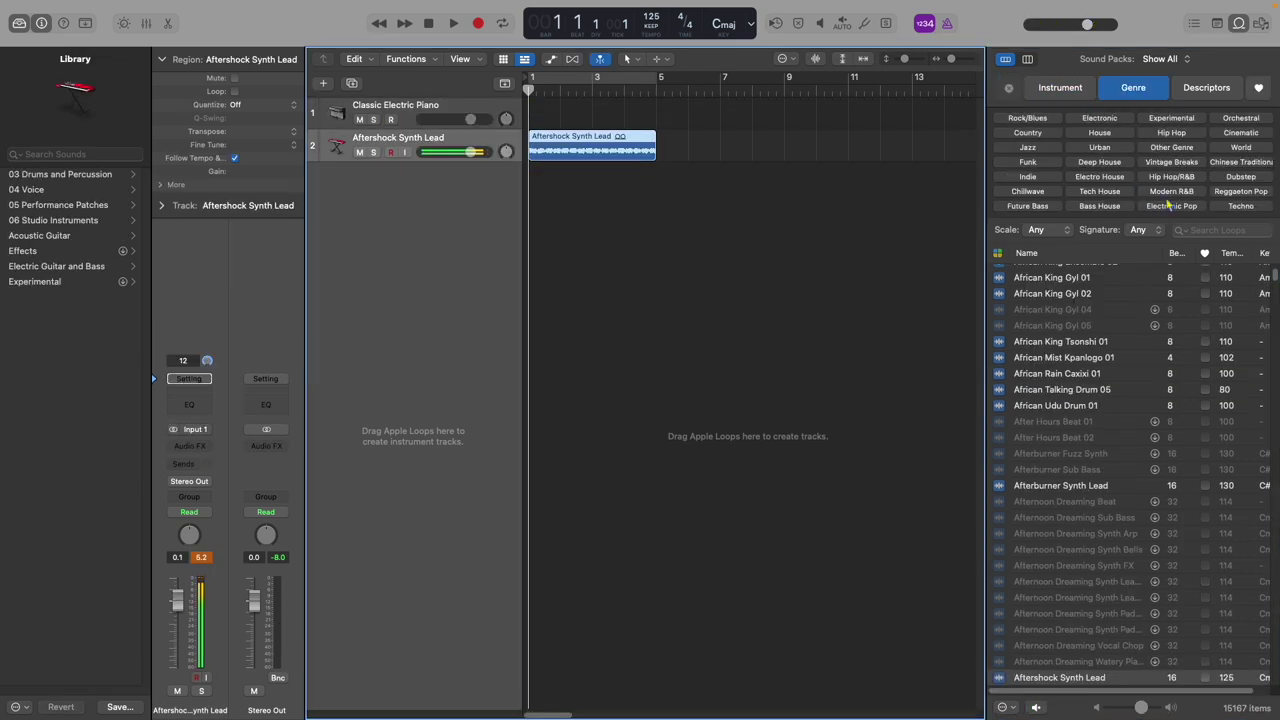
pyautogui.click(1064, 88)
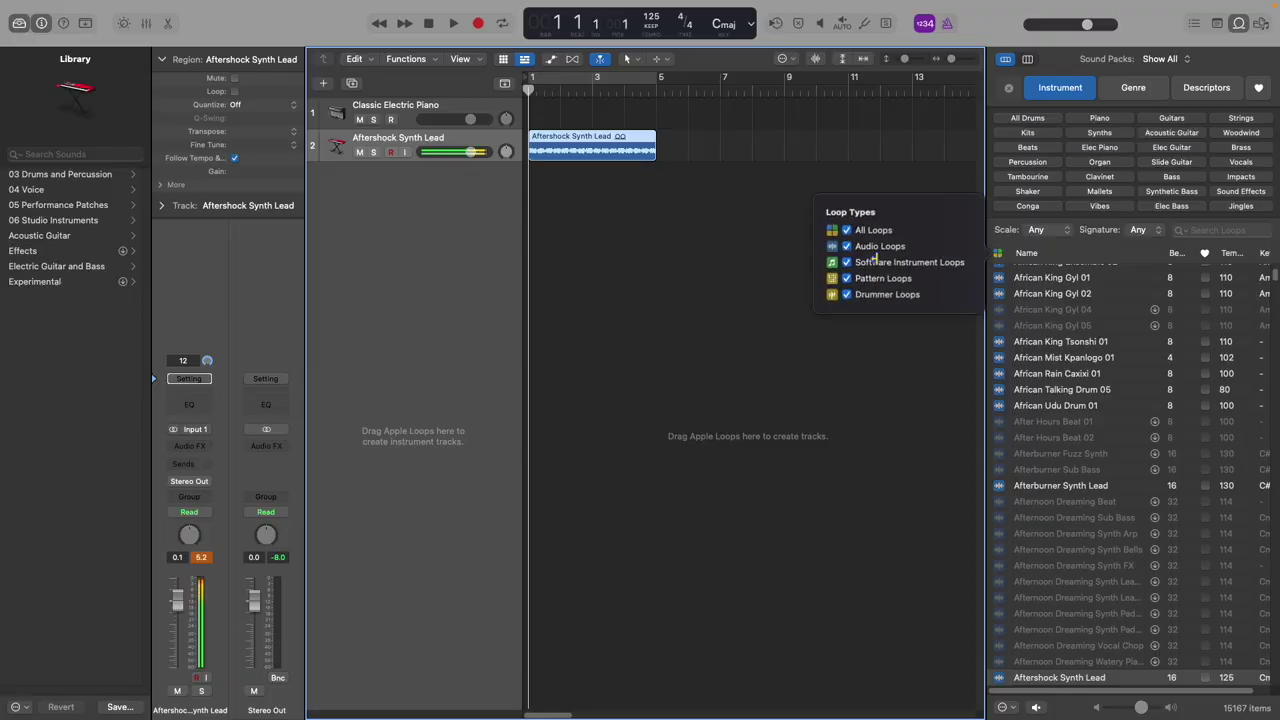
pyautogui.click(847, 294)
pyautogui.scroll(-10, 1120, 472)
pyautogui.click(932, 392)
# Preview the Dez - Bridge drummer loop and place Dez - Chorus on a new track at bar 1
pyautogui.scroll(-10, 1105, 384)
pyautogui.scroll(3, 1105, 384)
pyautogui.click(1058, 331)
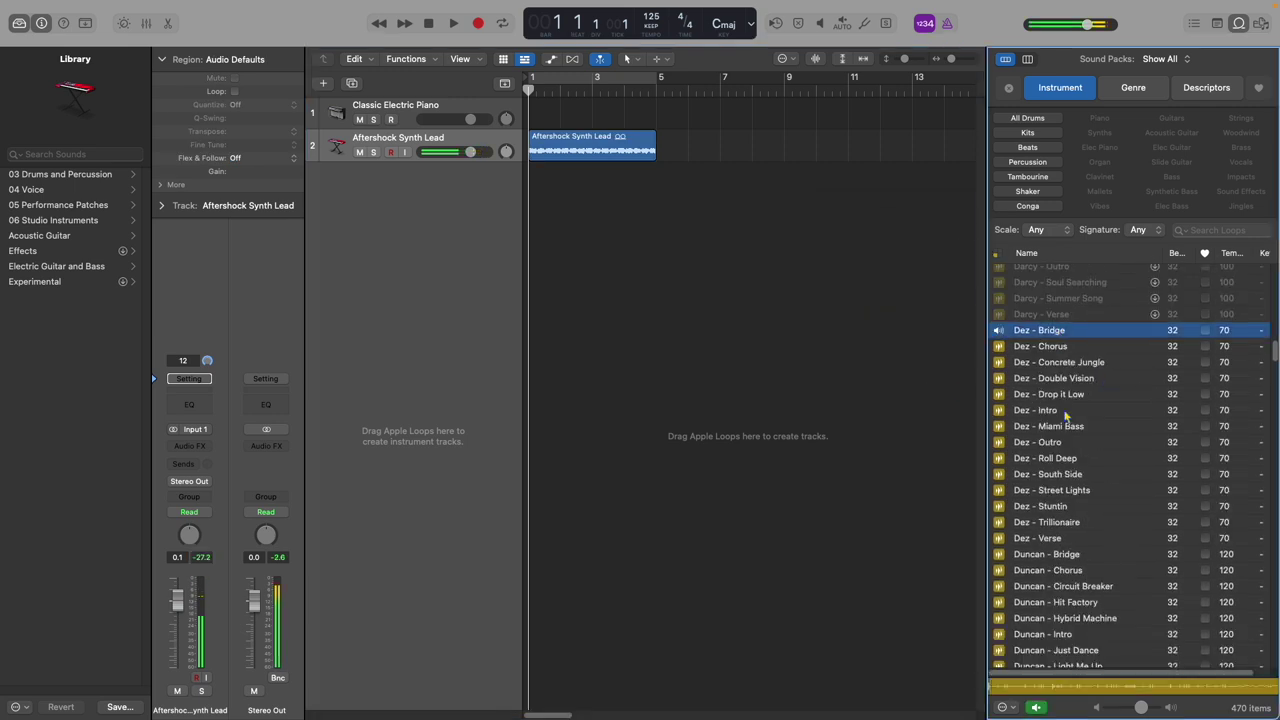
pyautogui.scroll(-3, 1066, 415)
pyautogui.moveTo(1040, 274); pyautogui.dragTo(534, 178)
# Show the secondary time ruler above the arrangement's bar ruler
pyautogui.click(460, 59)
pyautogui.click(482, 226)
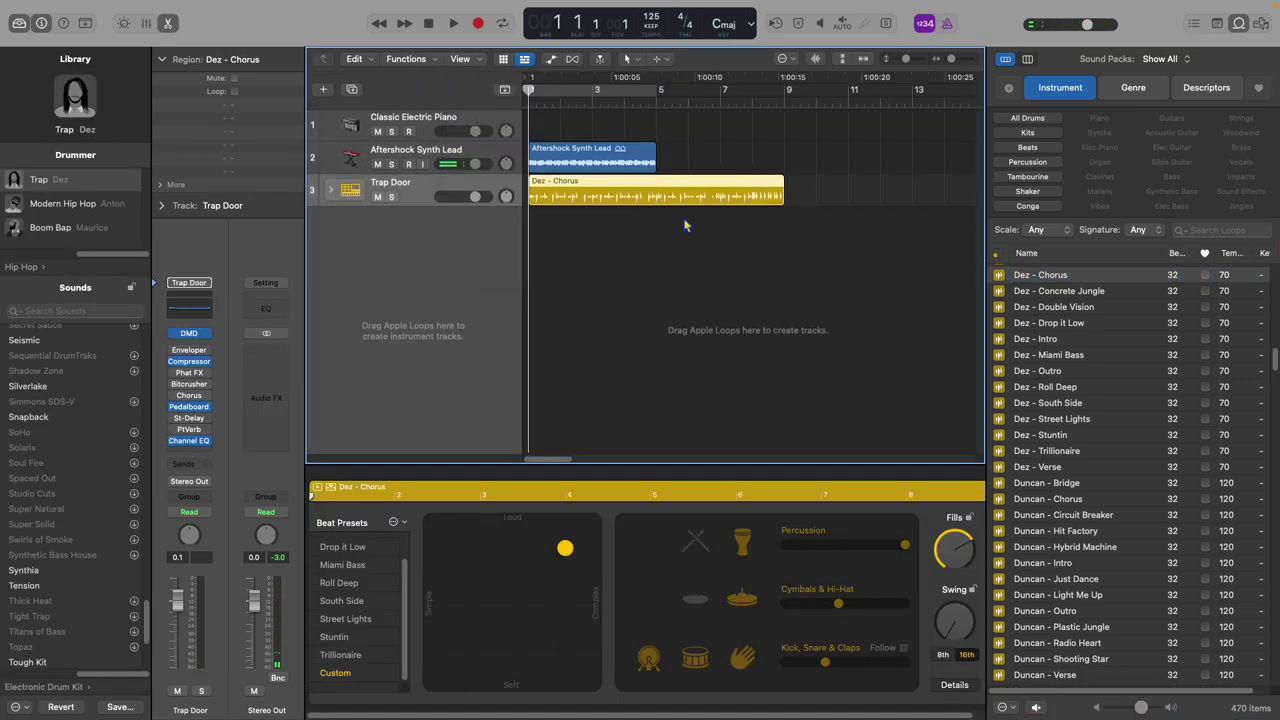
pyautogui.moveTo(529, 104); pyautogui.dragTo(529, 172)
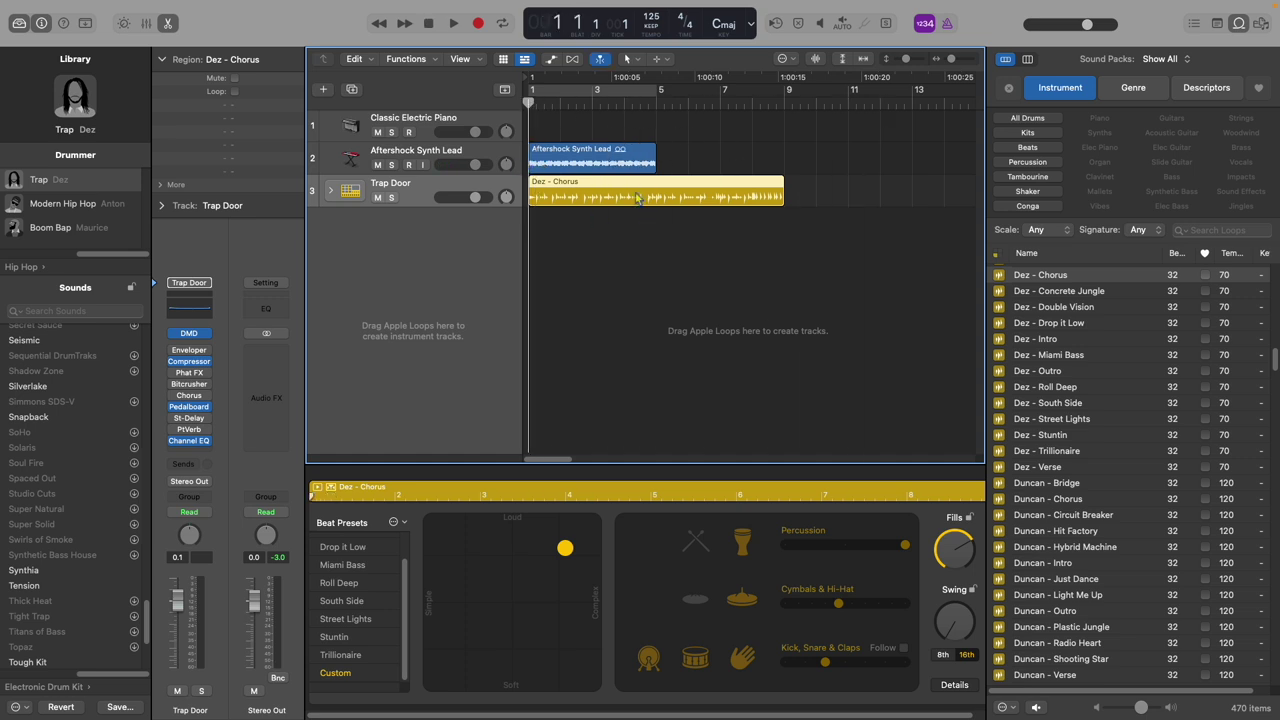
# Loop the Aftershock Synth Lead region out to bar 9 and return the playhead to the project start
pyautogui.moveTo(531, 104); pyautogui.dragTo(656, 104)
pyautogui.moveTo(674, 148); pyautogui.dragTo(784, 150)
pyautogui.press('Return')
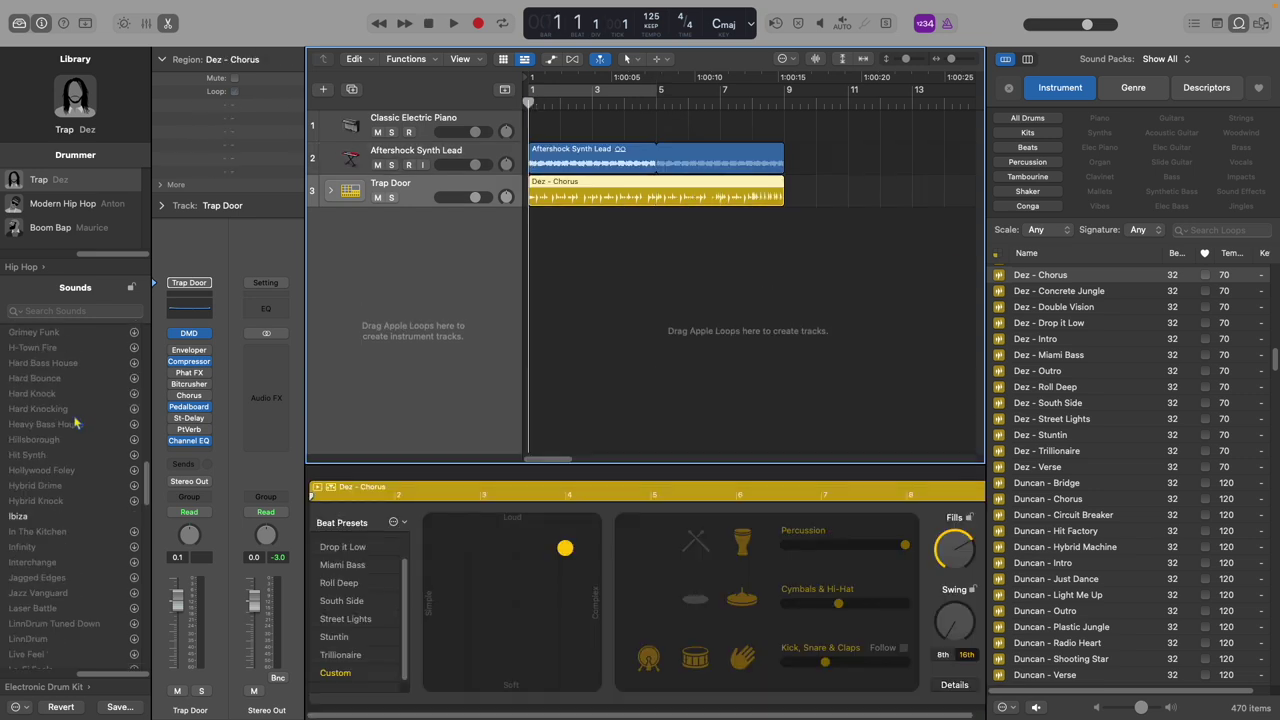
# Change the drummer track's kit to the Video Star sound from the Library
pyautogui.scroll(-10, 47, 525)
pyautogui.click(40, 571)
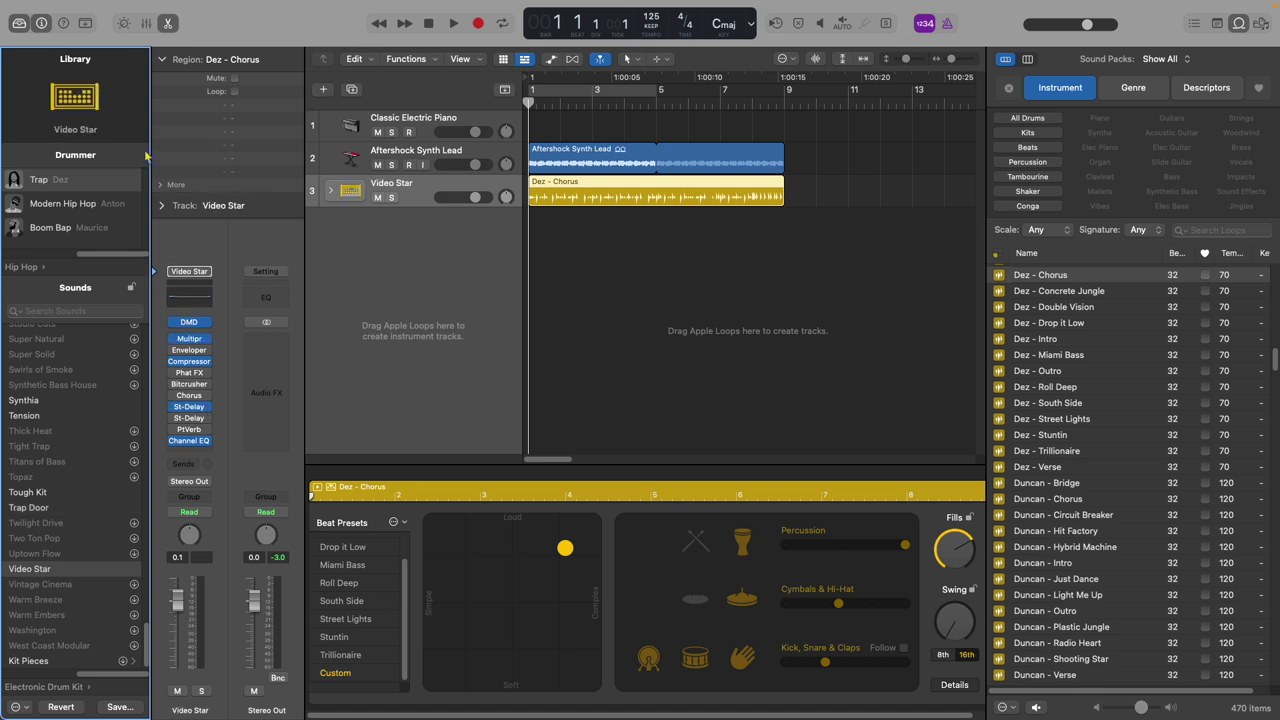
# Set the loop types back to All Loops and show the genre filters in the Loop Browser
pyautogui.scroll(10, 1169, 331)
pyautogui.scroll(5, 1058, 320)
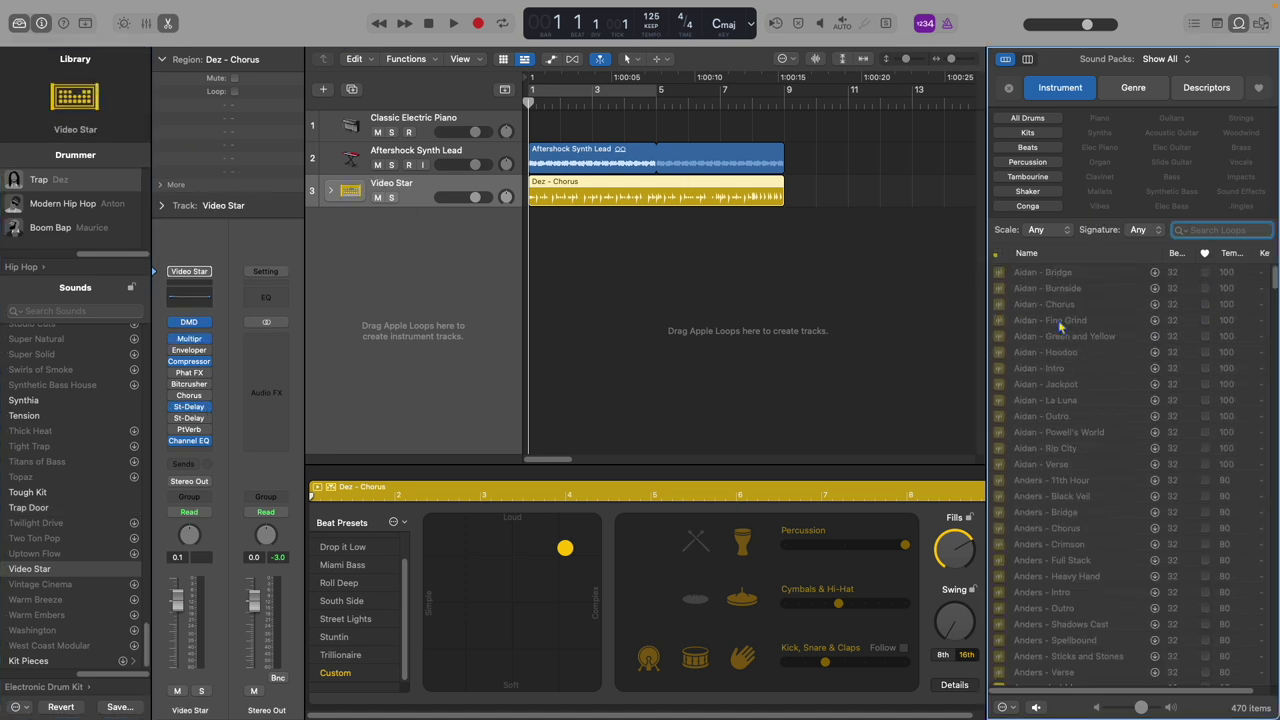
pyautogui.scroll(-10, 1065, 401)
pyautogui.scroll(10, 1063, 405)
pyautogui.click(1030, 90)
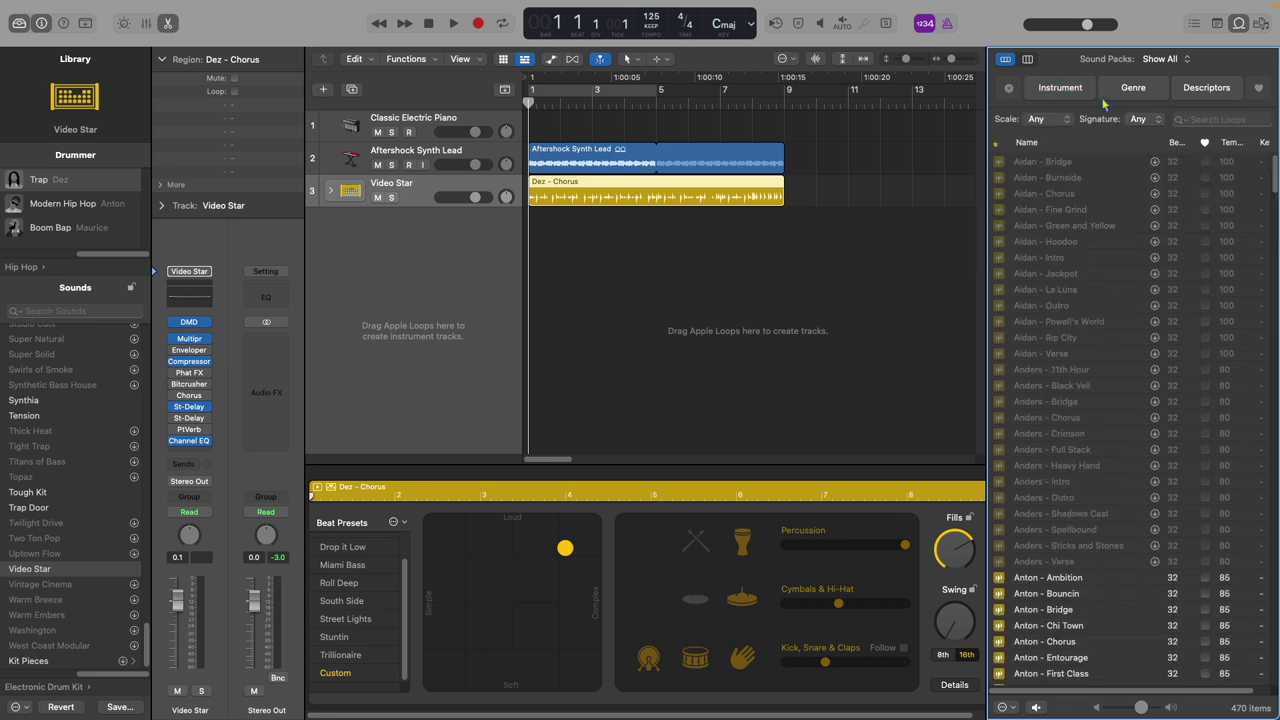
pyautogui.click(1146, 91)
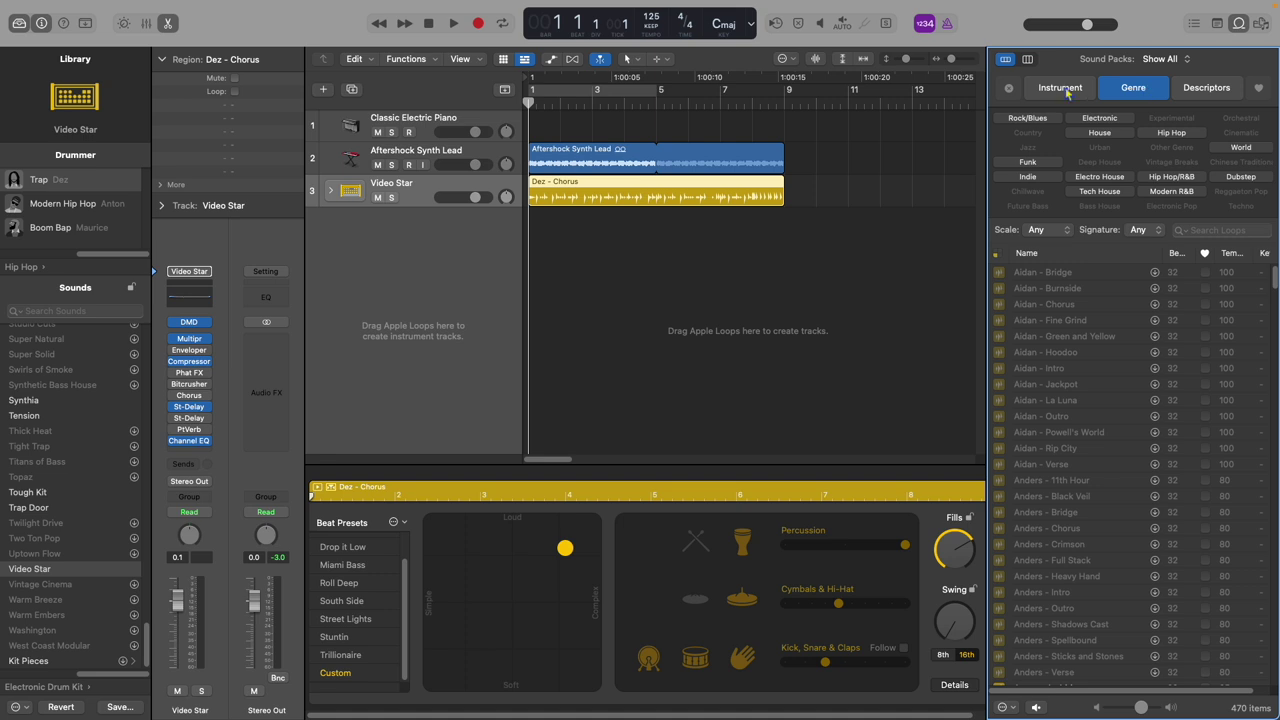
pyautogui.click(1122, 87)
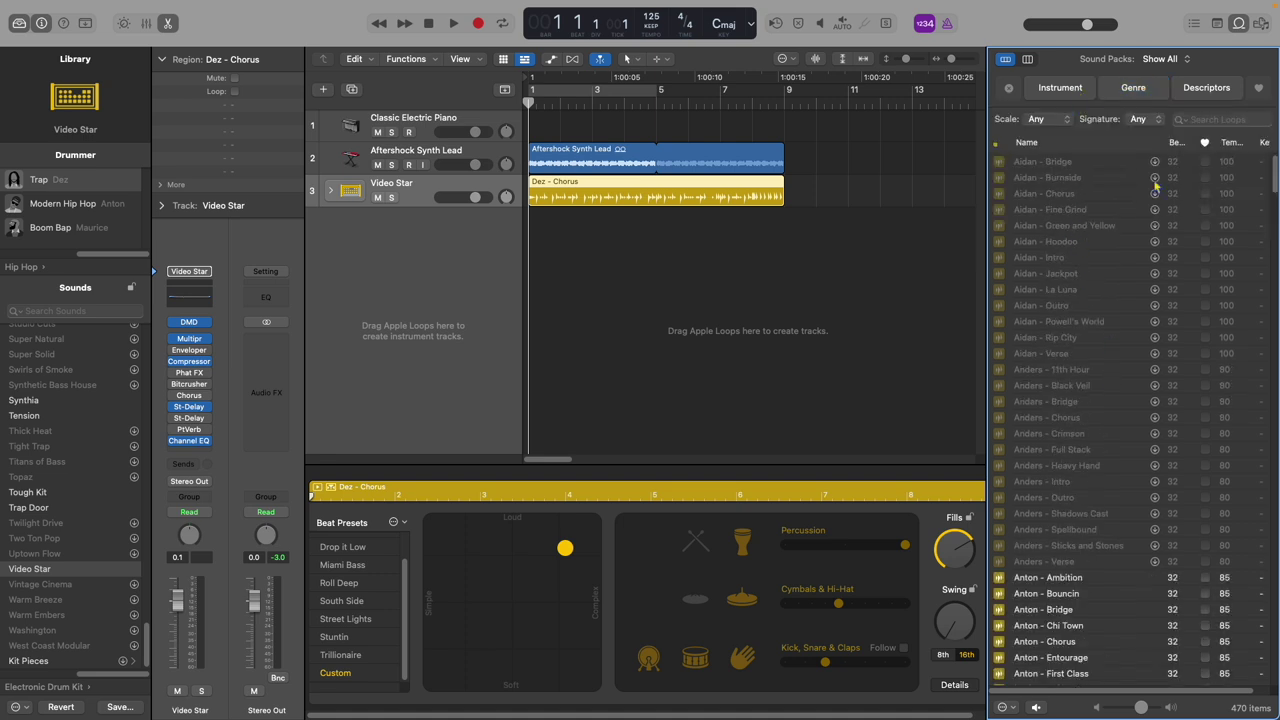
pyautogui.click(1118, 90)
pyautogui.click(1130, 90)
pyautogui.click(1141, 92)
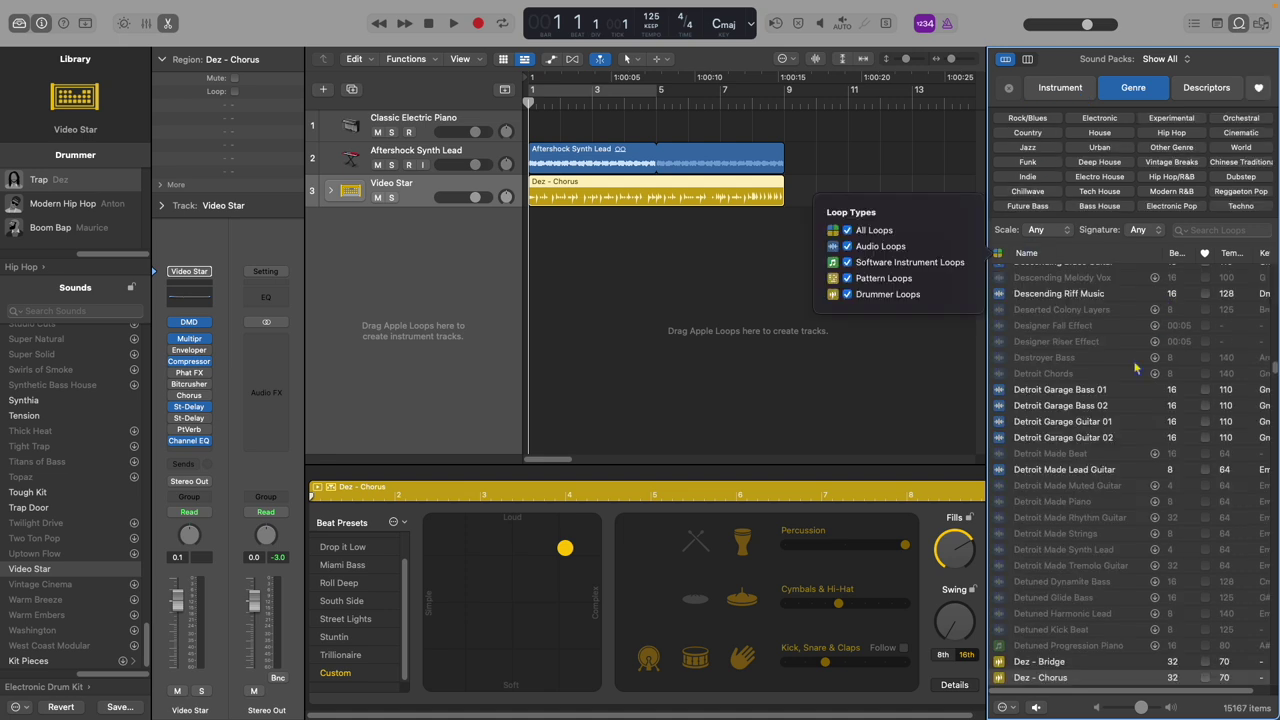
# Filter the loops by the Electro House genre and spin the Picker Wheel to choose a bass loop at random
pyautogui.scroll(-15, 1134, 366)
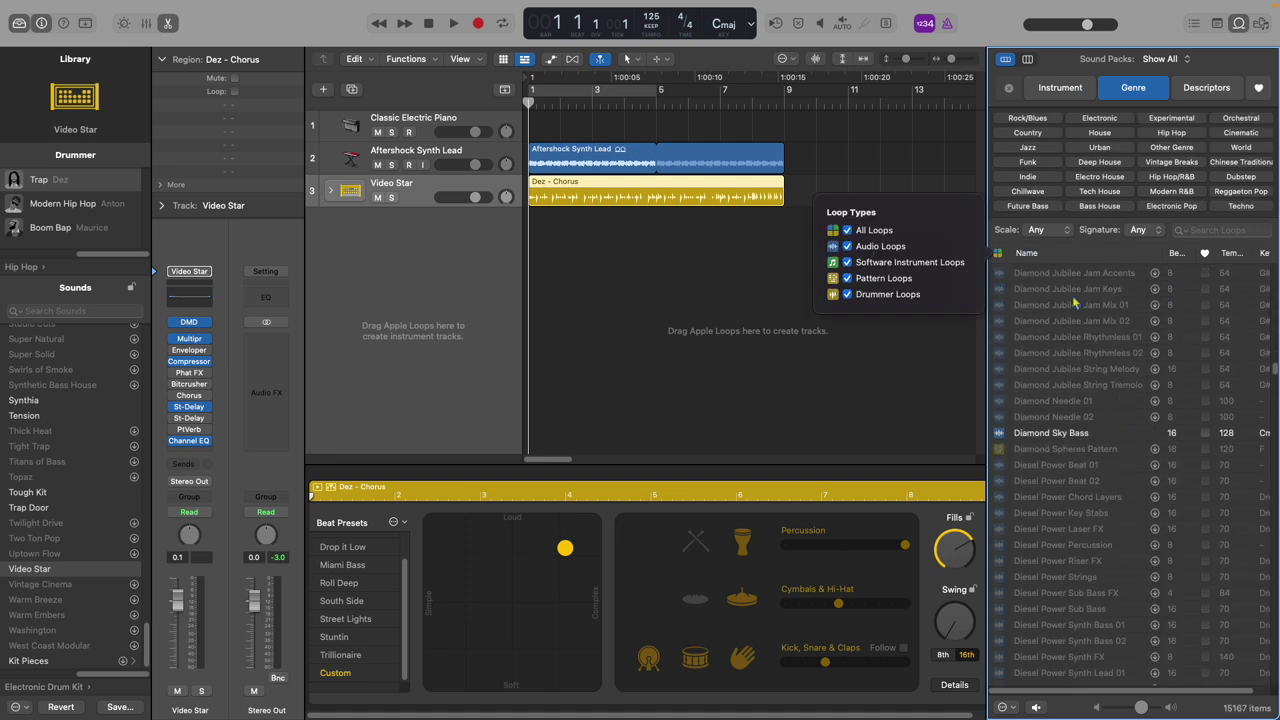
pyautogui.scroll(20, 1080, 300)
pyautogui.click(1083, 304)
pyautogui.scroll(15, 1092, 378)
pyautogui.scroll(20, 1092, 378)
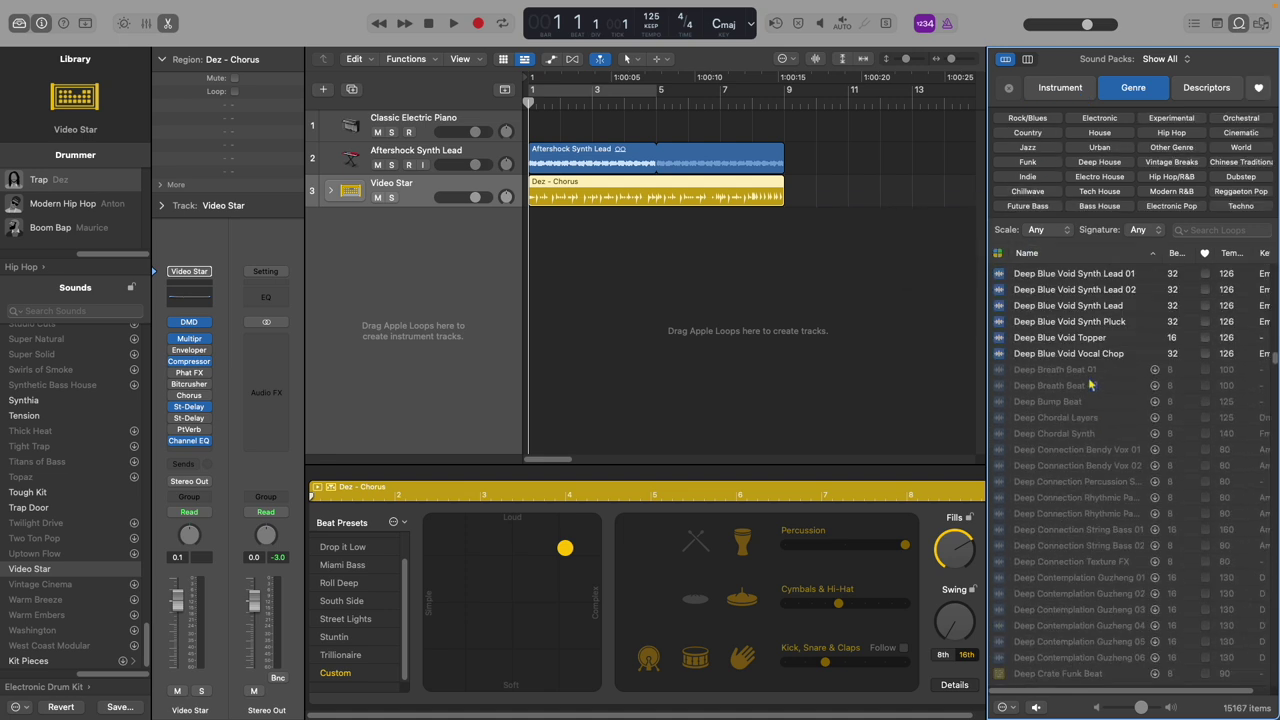
pyautogui.click(1098, 178)
pyautogui.scroll(-10, 1100, 388)
pyautogui.scroll(-10, 1096, 388)
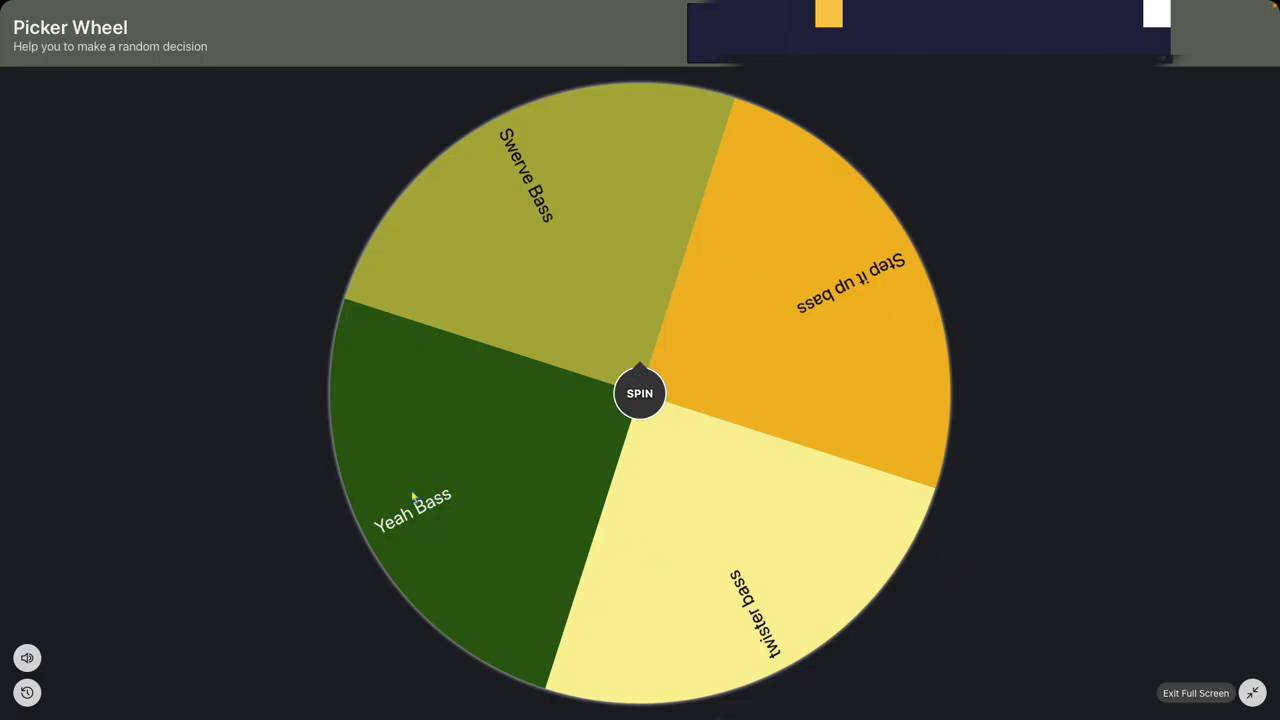
pyautogui.click(647, 403)
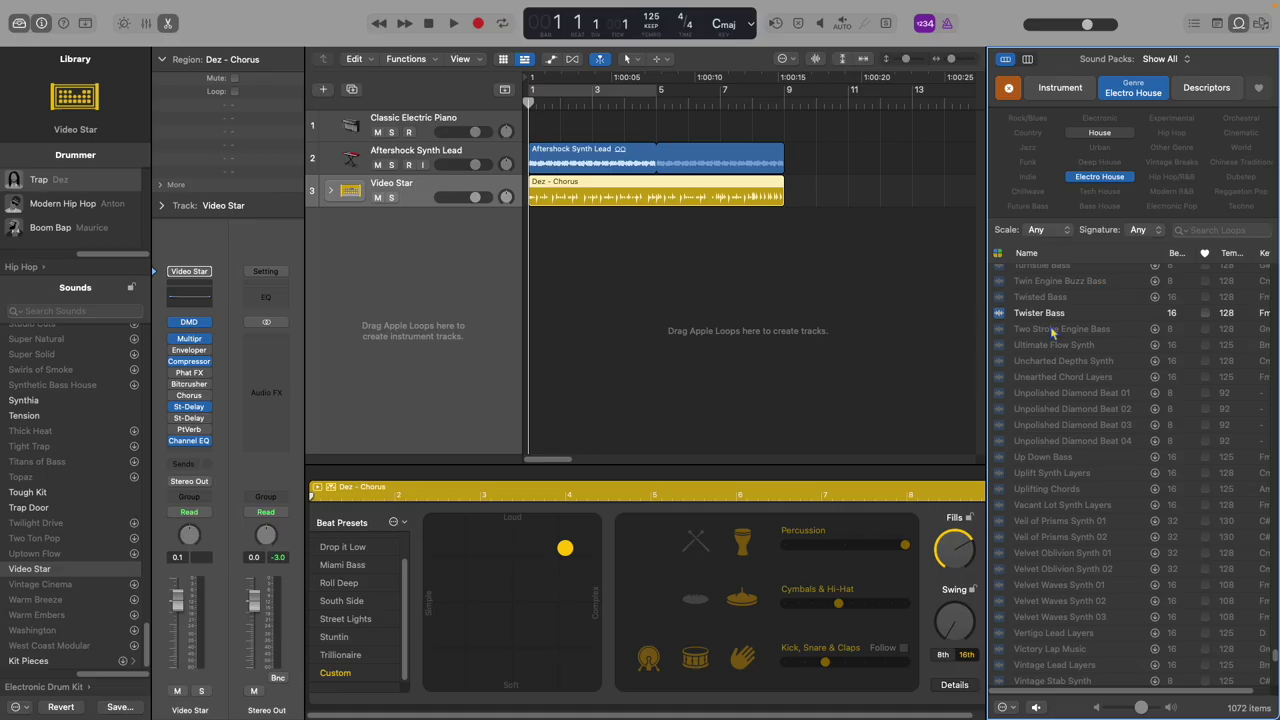
# Place the Twister Bass loop on a new track at bar 1 and loop it out to bar 9
pyautogui.moveTo(1040, 316); pyautogui.dragTo(532, 222)
pyautogui.moveTo(680, 218); pyautogui.dragTo(784, 224)
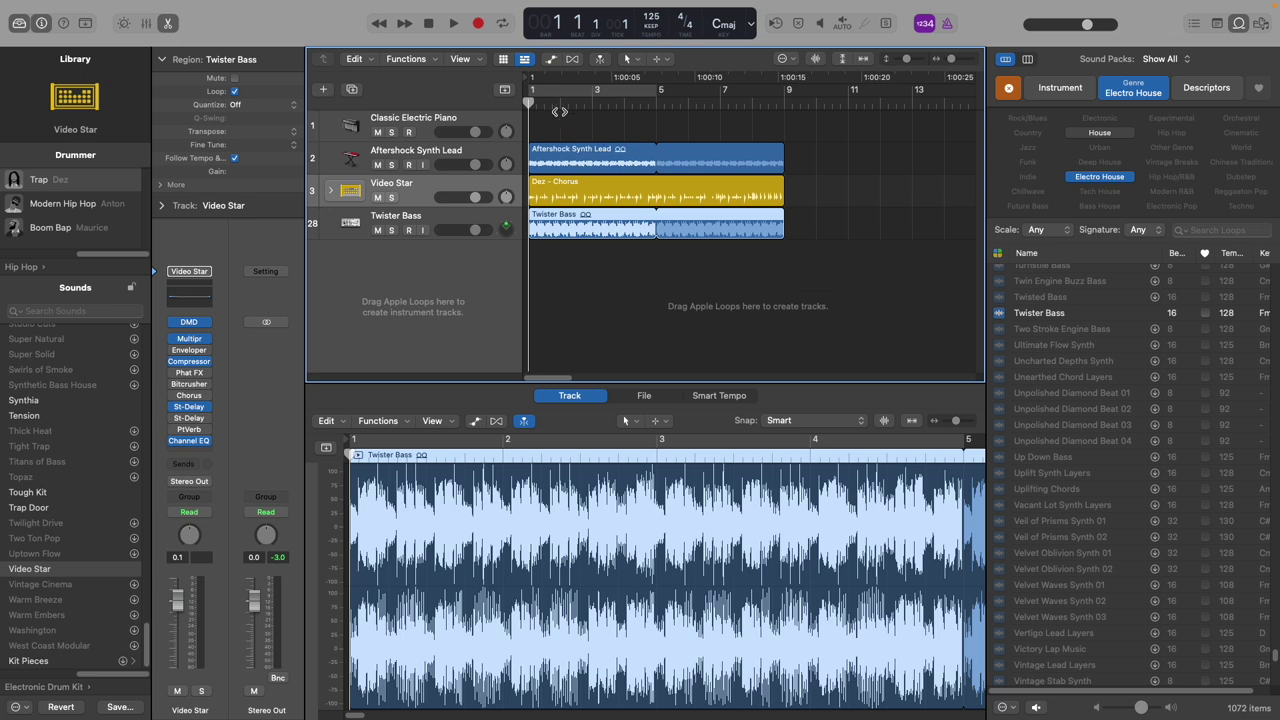
# Select the Twister Bass track, play back the arrangement and return the playhead to bar 1
pyautogui.moveTo(531, 104); pyautogui.dragTo(697, 104)
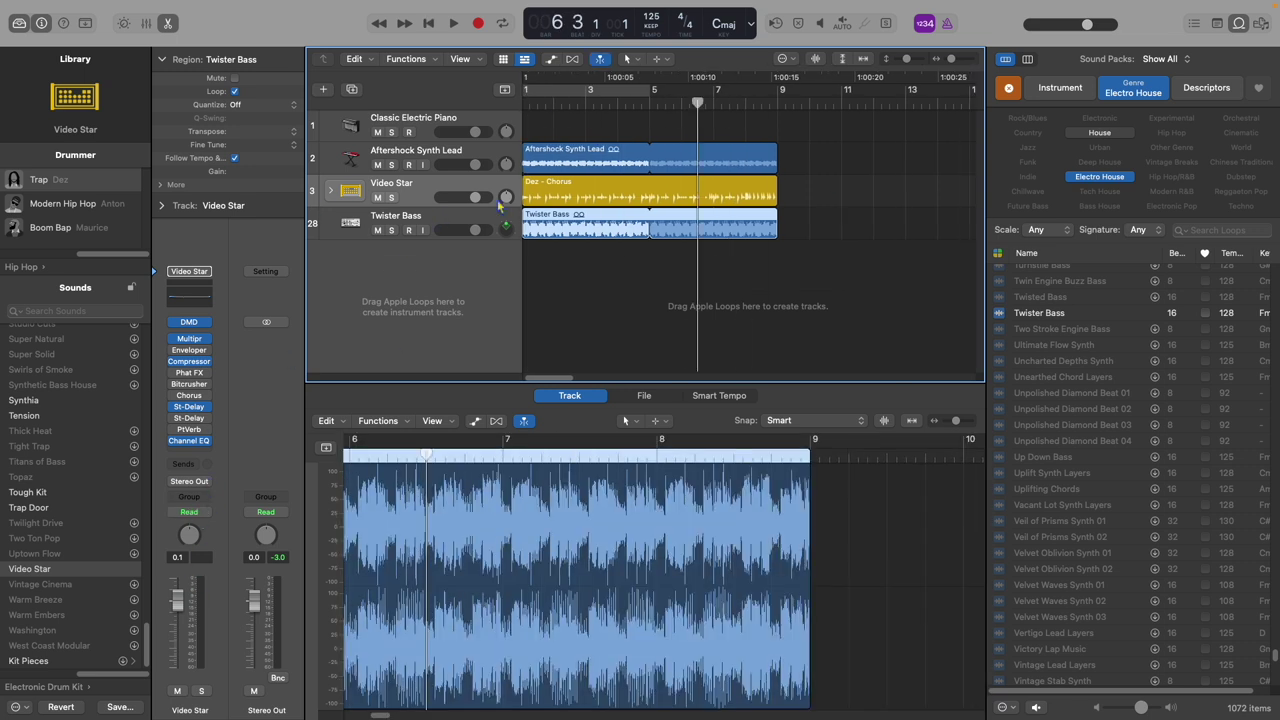
pyautogui.click(447, 213)
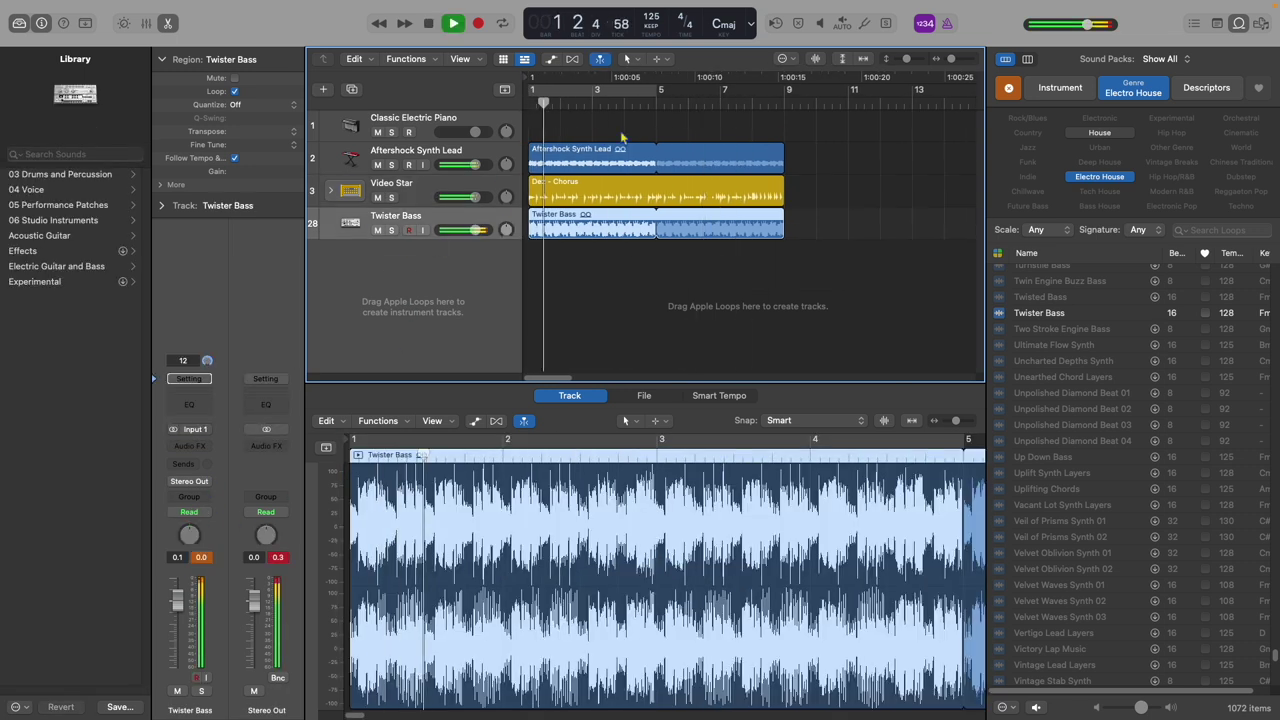
pyautogui.press('space')
pyautogui.moveTo(550, 108); pyautogui.dragTo(529, 108)
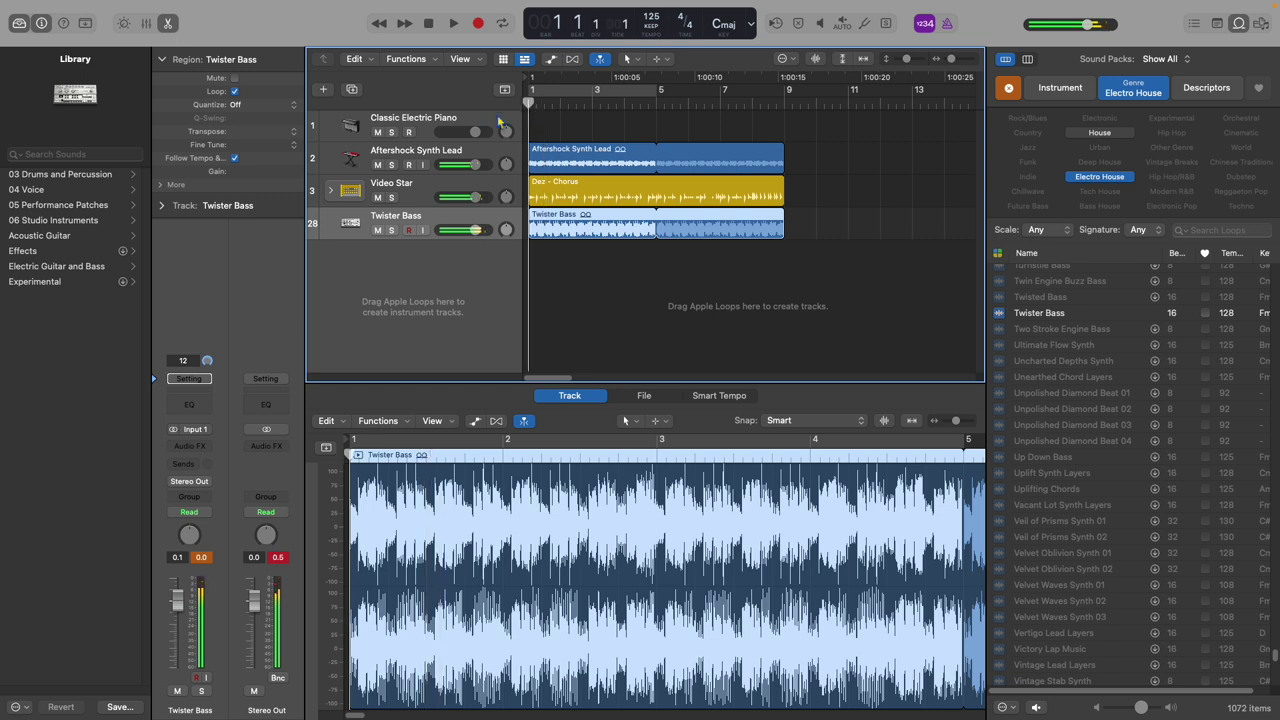
# Clear the Electro House filter and limit the loop types to Software Instrument Loops
pyautogui.scroll(20, 1079, 396)
pyautogui.scroll(20, 1070, 390)
pyautogui.click(998, 253)
pyautogui.click(847, 262)
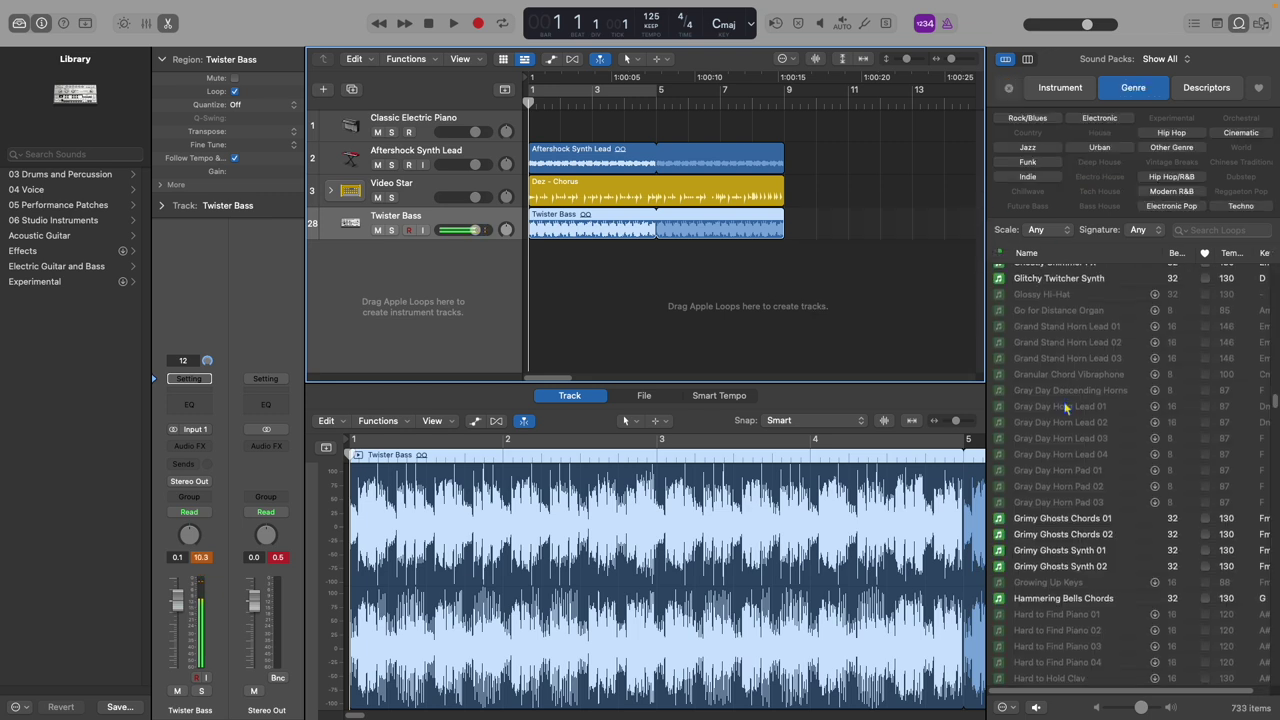
# Preview the Machine Overload Chords 02 and Machine Overload Chords 01 loops
pyautogui.scroll(-20, 1066, 405)
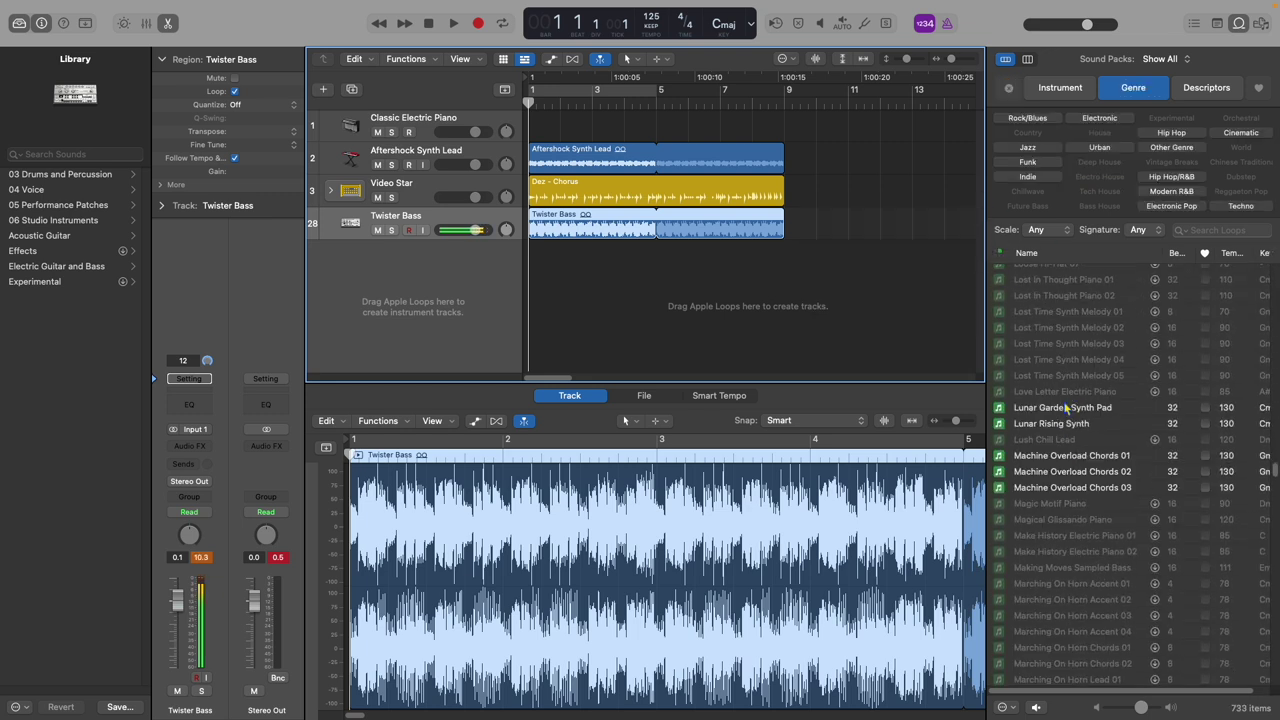
pyautogui.scroll(-10, 1066, 407)
pyautogui.scroll(9, 1075, 440)
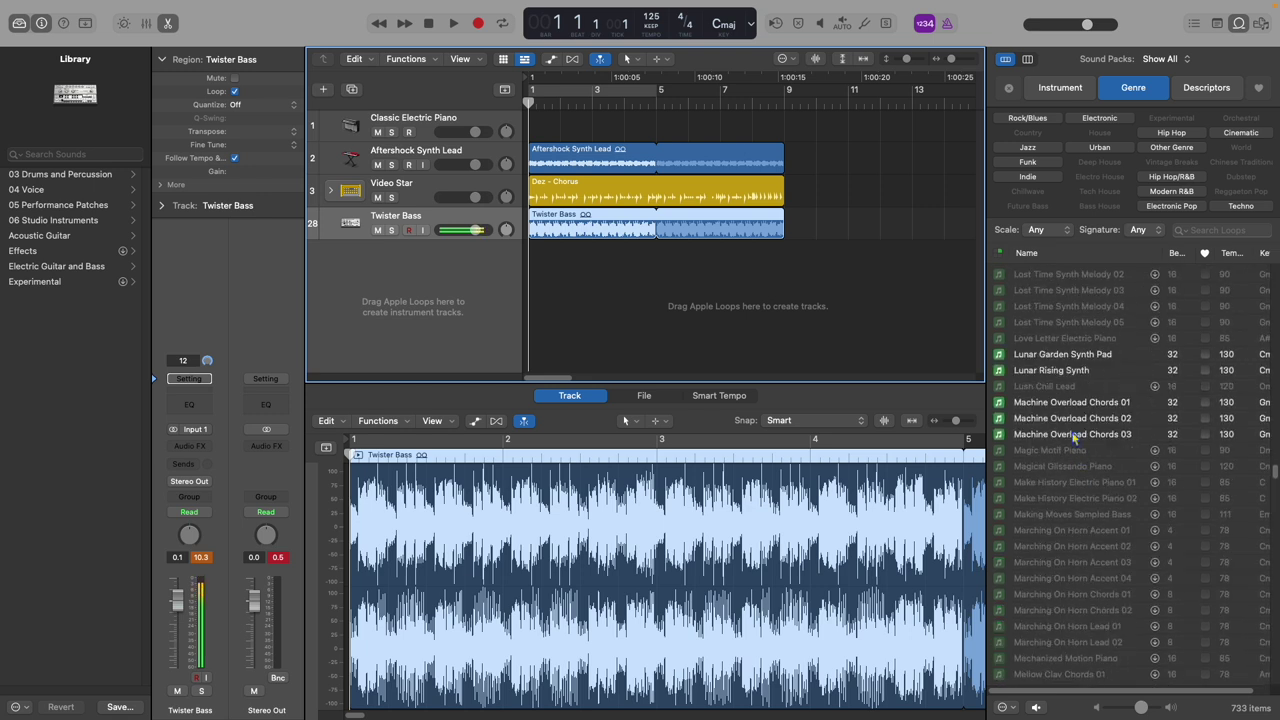
pyautogui.click(1073, 424)
pyautogui.click(1075, 406)
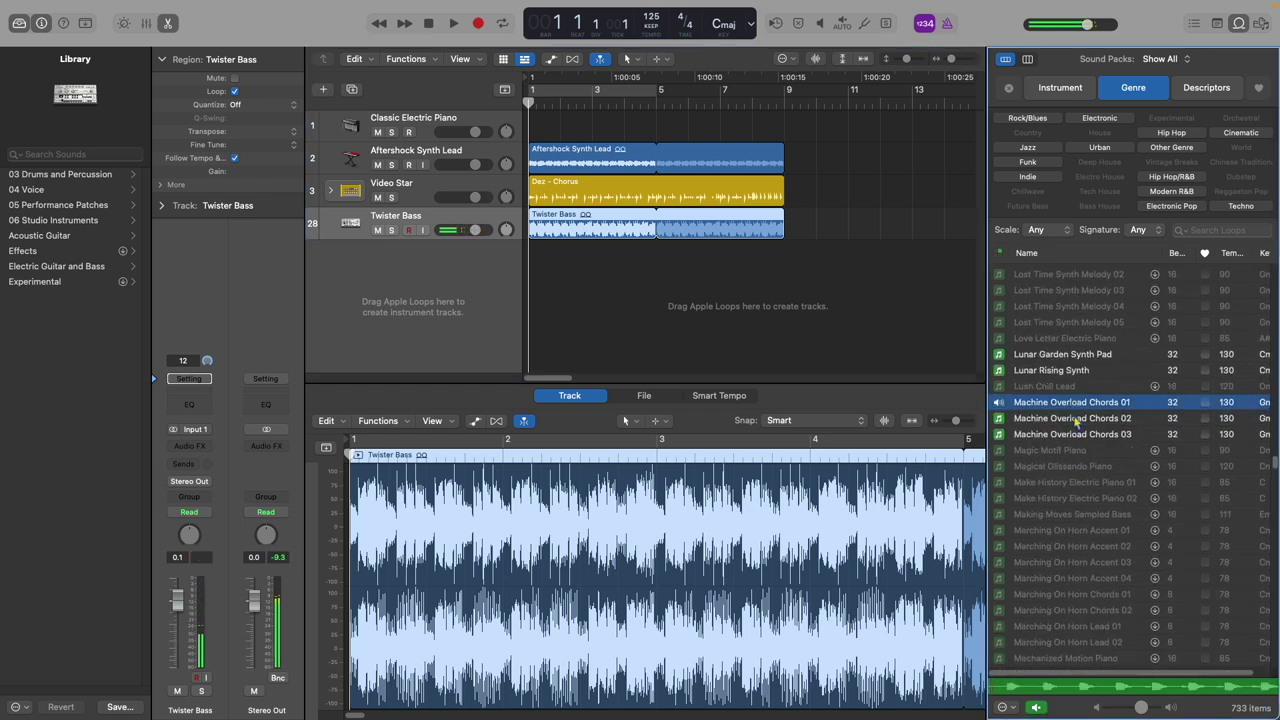
# Preview the Mercurys Hammer Chords, Mercer Memories Synth, Midnight Blue Bass 01 and Midnight Blue Bass 02 loops
pyautogui.scroll(-5, 1076, 420)
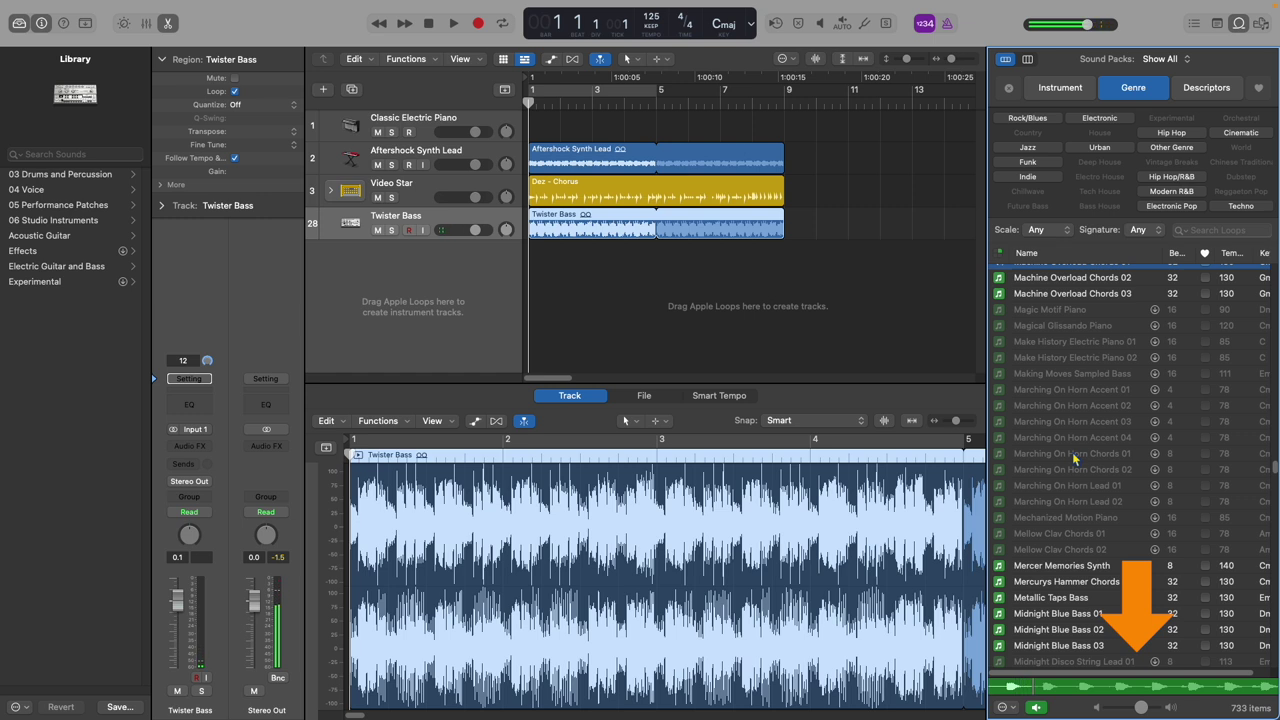
pyautogui.click(1066, 581)
pyautogui.click(1064, 568)
pyautogui.click(1051, 616)
pyautogui.click(1050, 630)
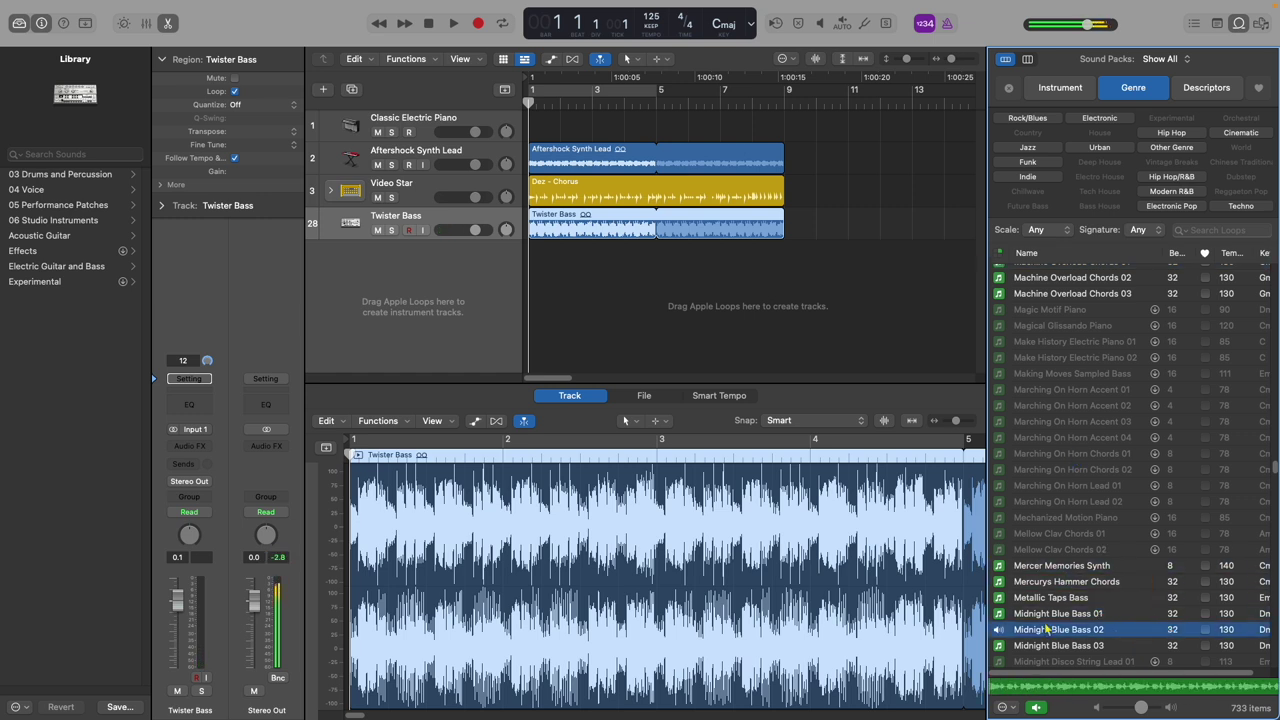
# Add the Midnight Blue Bass 02 loop at bar 1 on a new track and load the Chip Tune Lead synthesizer patch for it
pyautogui.scroll(-3, 1050, 622)
pyautogui.moveTo(1050, 575); pyautogui.dragTo(378, 276)
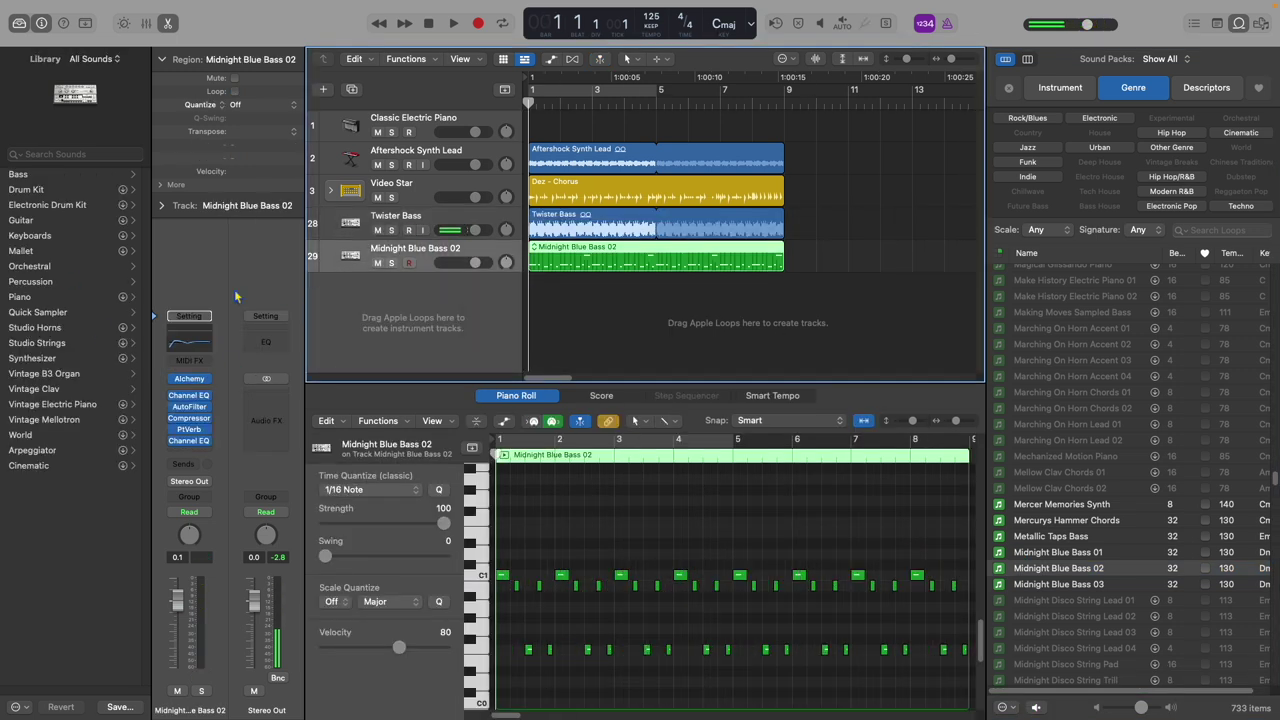
pyautogui.click(62, 358)
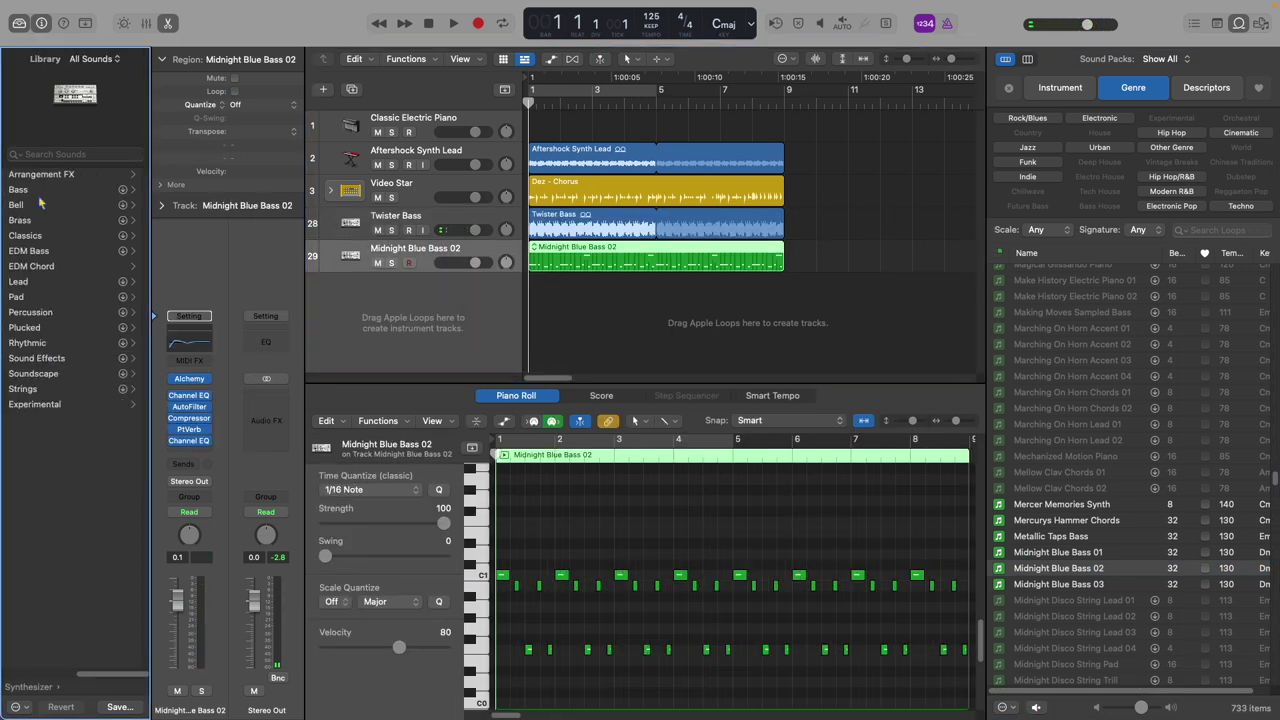
pyautogui.click(18, 281)
# Lower the Twister Bass track's volume during playback and return the playhead to bar 1
pyautogui.press('space')
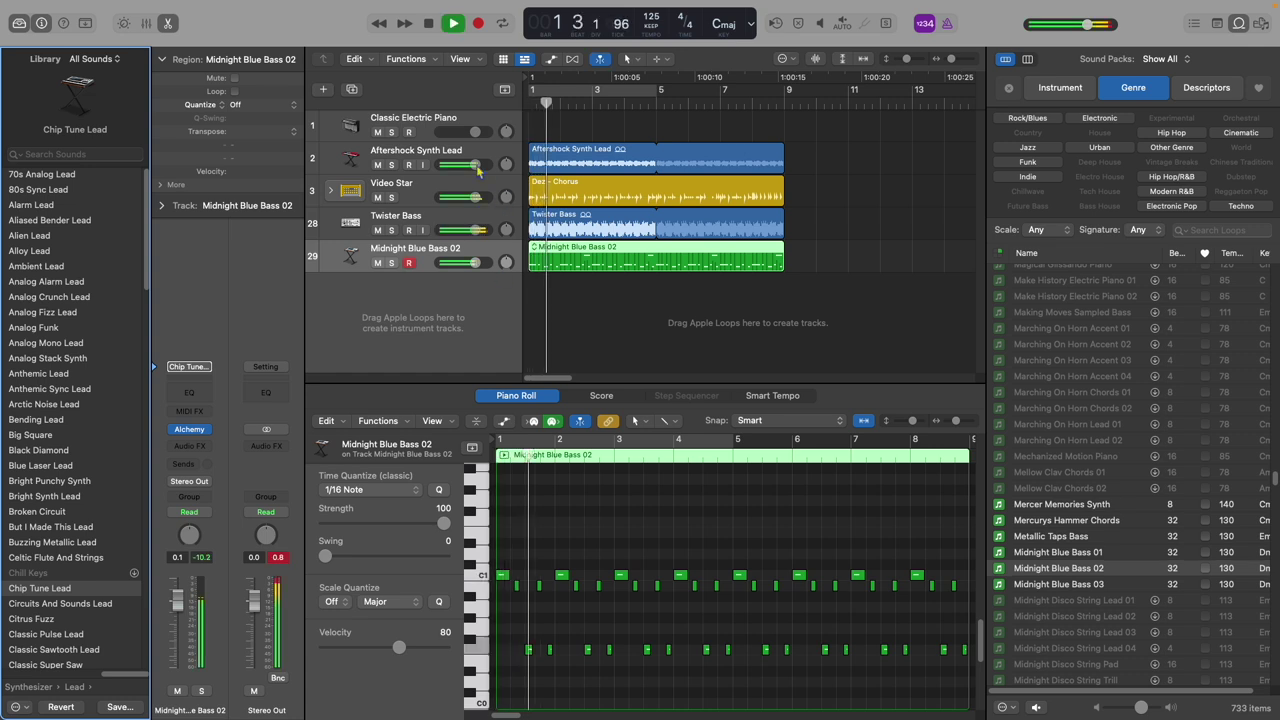
pyautogui.moveTo(476, 230); pyautogui.dragTo(451, 236)
pyautogui.press('space')
pyautogui.click(530, 104)
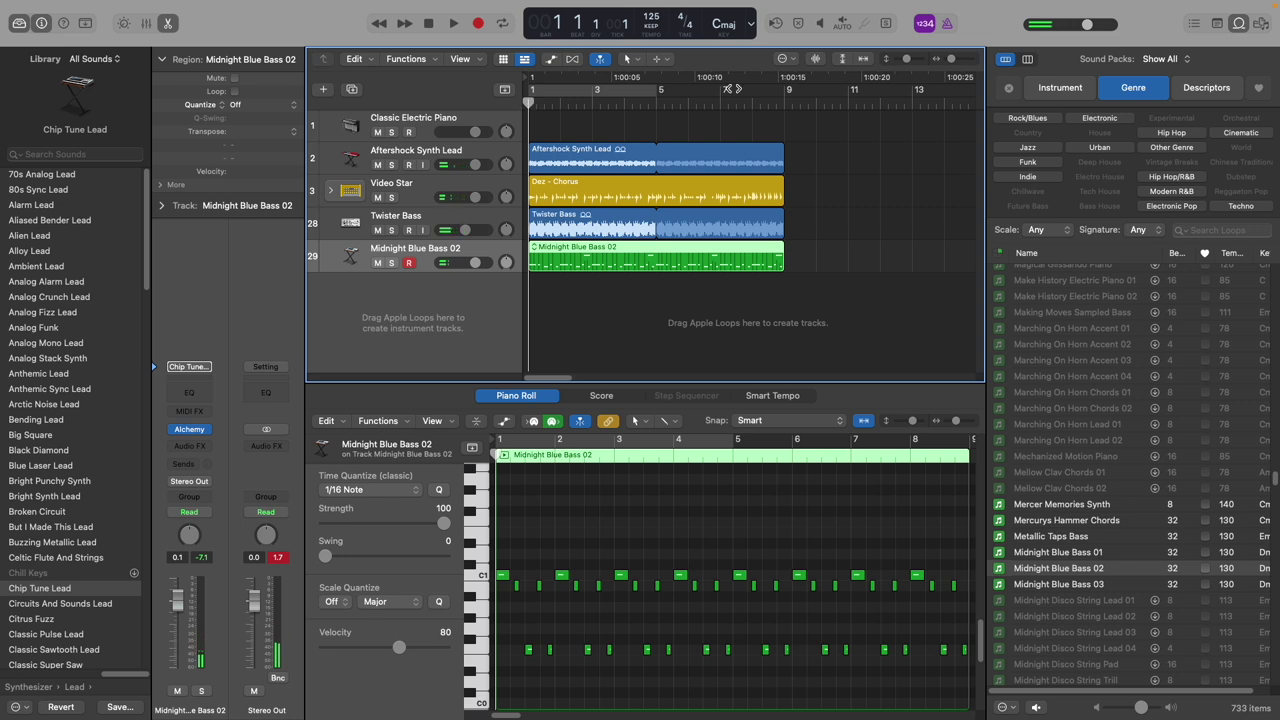
# Preview the Ominous Calling FX loop and add it at bar 1 on a new track
pyautogui.scroll(-10, 1080, 550)
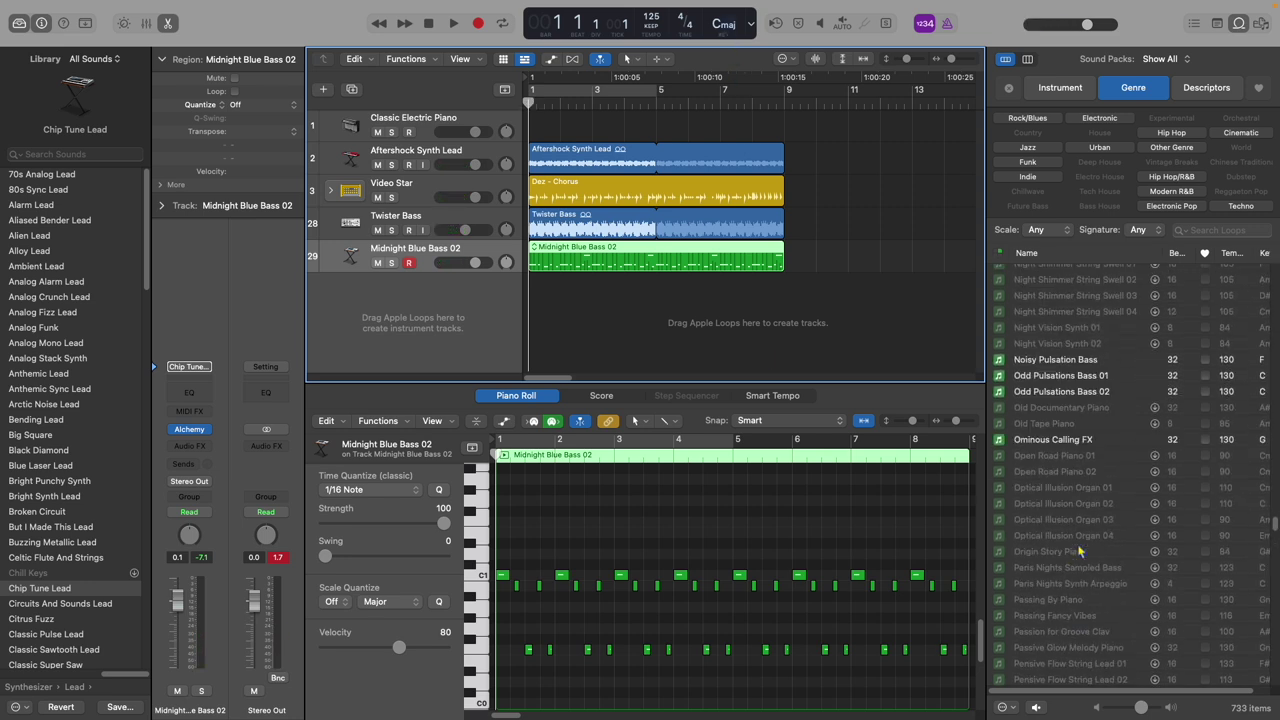
pyautogui.click(1058, 440)
pyautogui.moveTo(1058, 440); pyautogui.dragTo(535, 295)
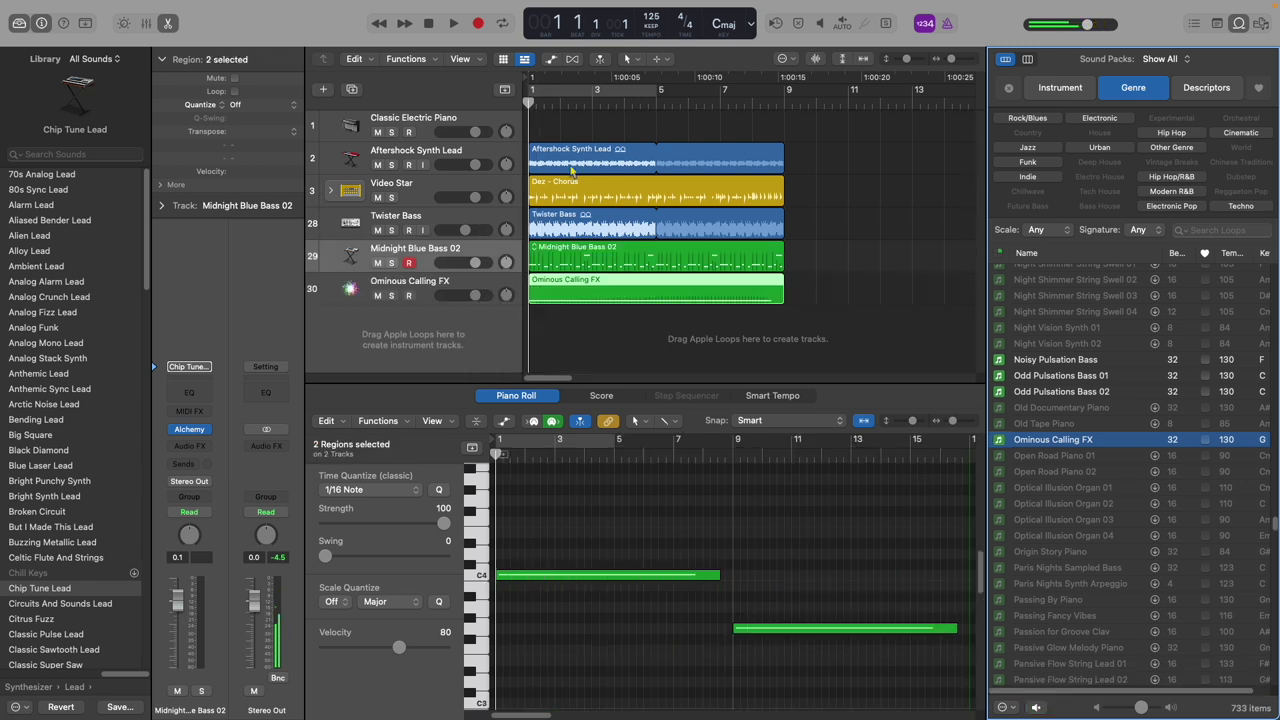
# Deselect the regions and play back the arrangement from bar 1 with the Ominous Calling FX loop included
pyautogui.press('space')
pyautogui.click(557, 123)
pyautogui.press('space')
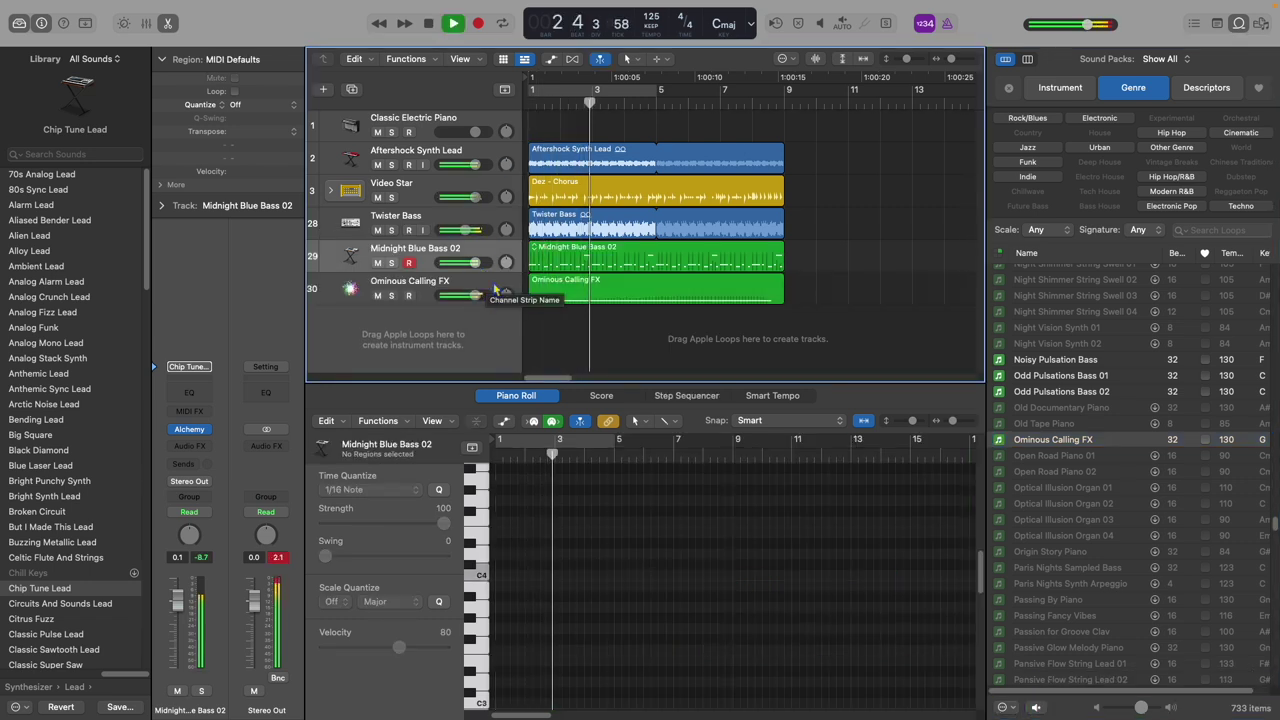
pyautogui.press('space')
pyautogui.click(530, 103)
pyautogui.press('space')
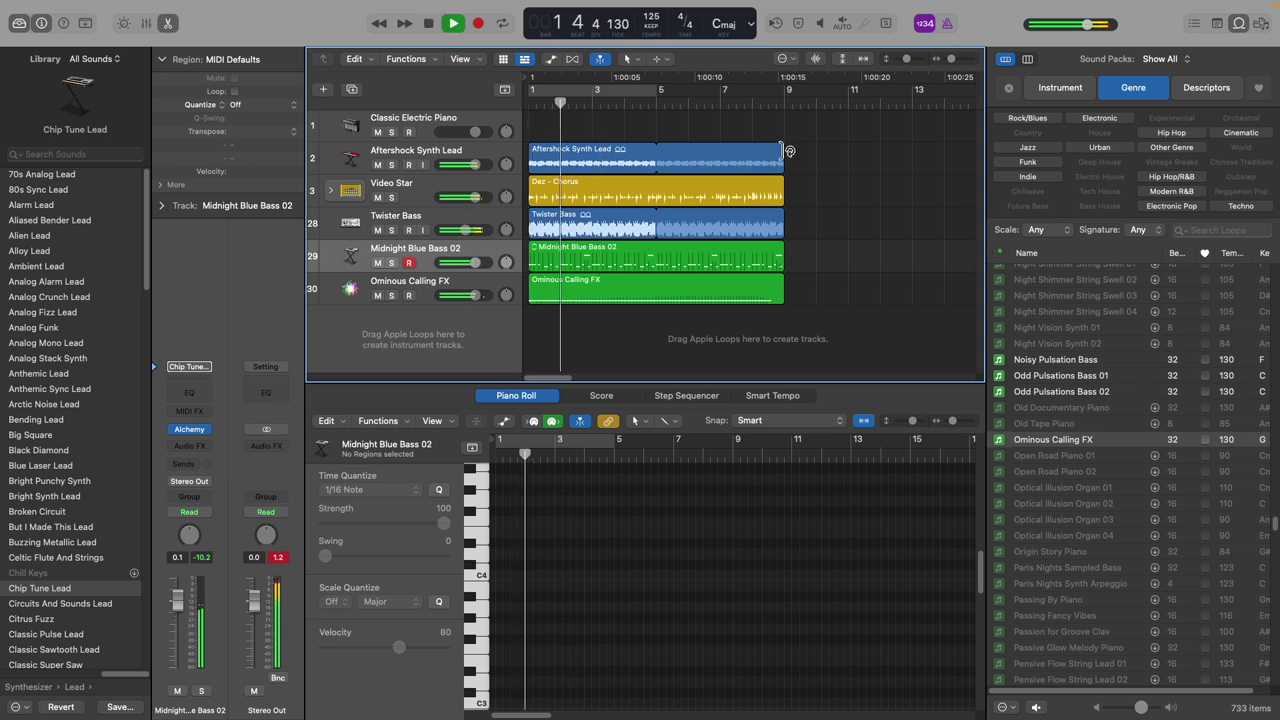
# Extend the Aftershock Synth Lead, Dez - Chorus, Twister Bass, Midnight Blue Bass 02 and Ominous Calling FX regions to bar 13 and return the playhead to bar 1
pyautogui.moveTo(789, 151); pyautogui.dragTo(910, 152)
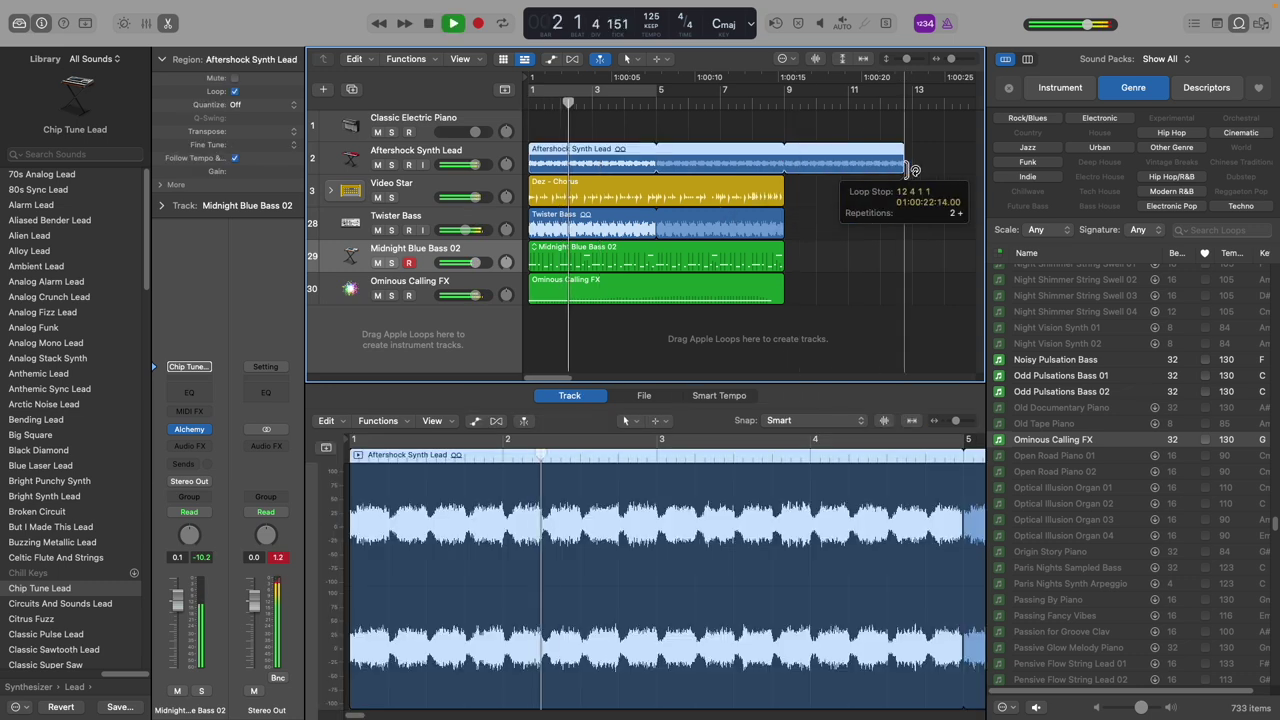
pyautogui.moveTo(784, 183); pyautogui.dragTo(910, 210)
pyautogui.moveTo(790, 230); pyautogui.dragTo(912, 230)
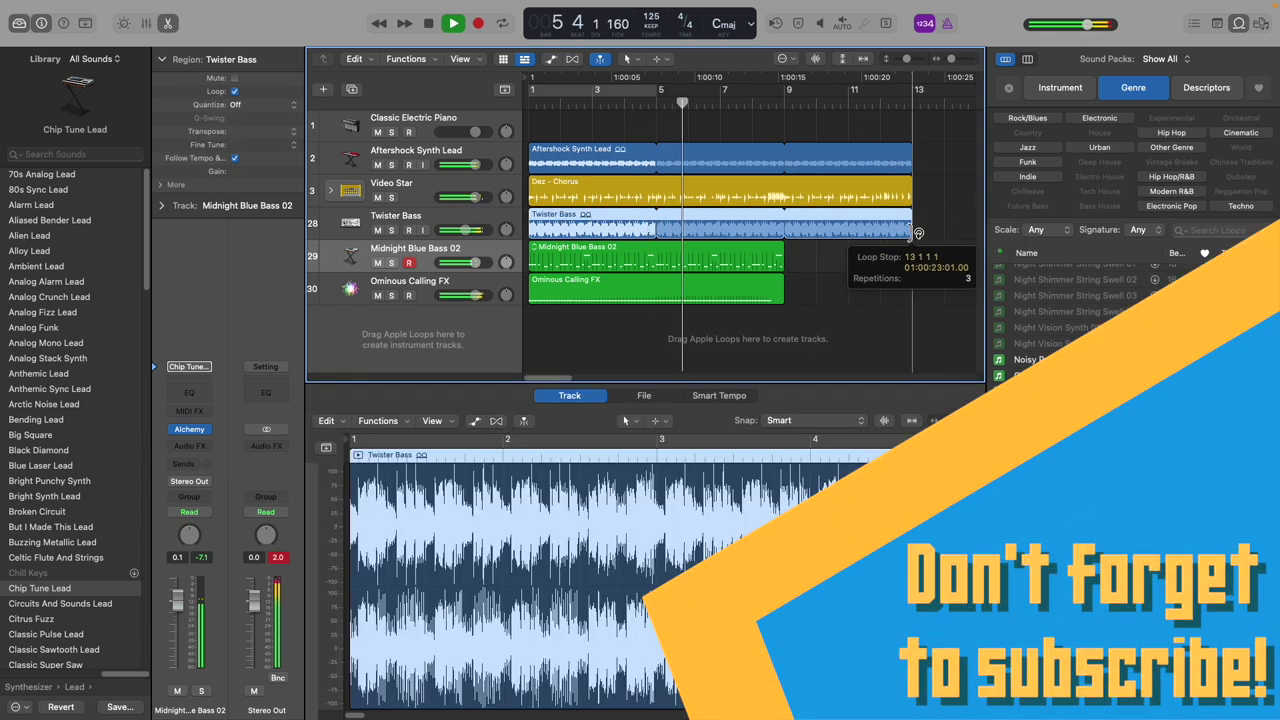
pyautogui.moveTo(782, 262); pyautogui.dragTo(914, 262)
pyautogui.moveTo(782, 286); pyautogui.dragTo(913, 294)
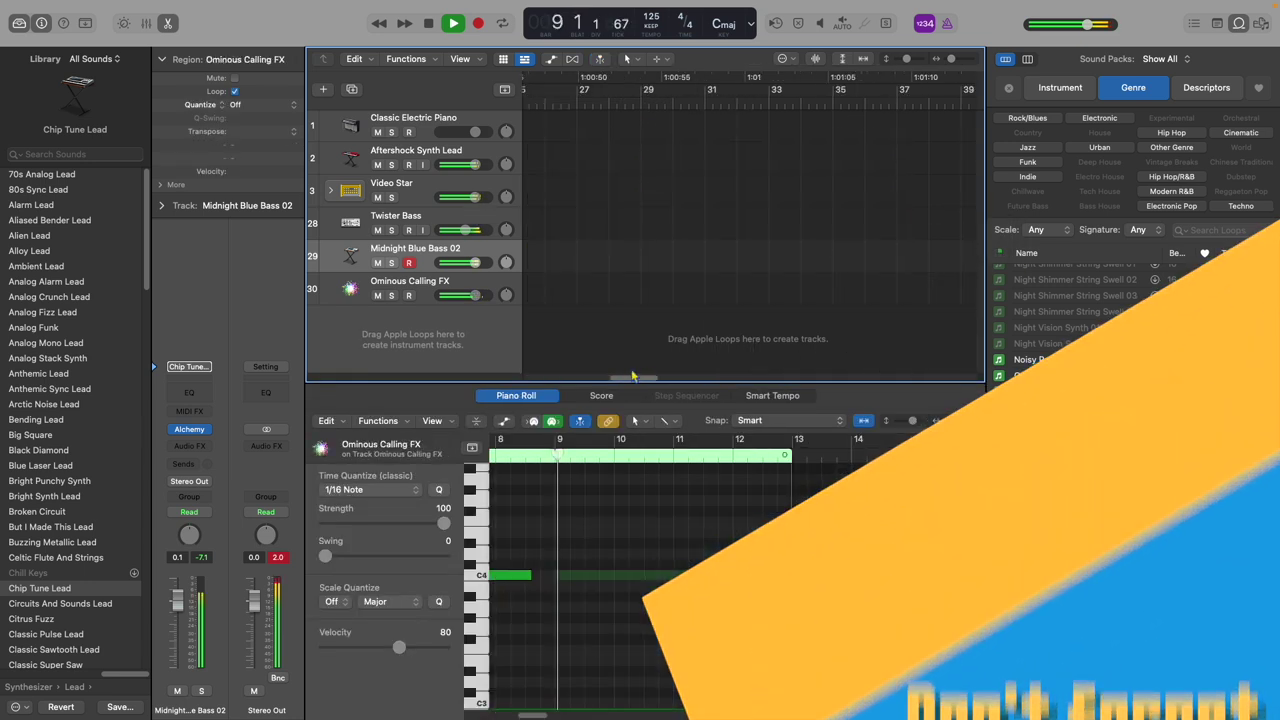
pyautogui.moveTo(631, 377); pyautogui.dragTo(525, 366)
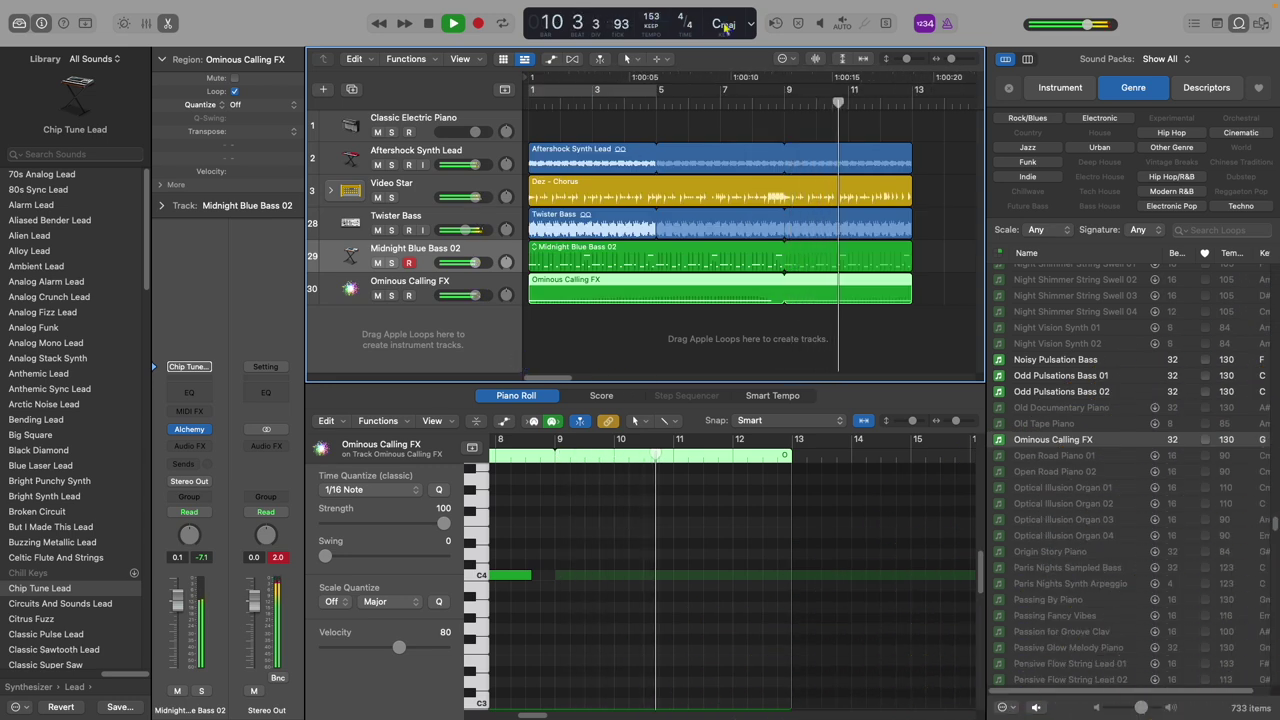
pyautogui.click(533, 103)
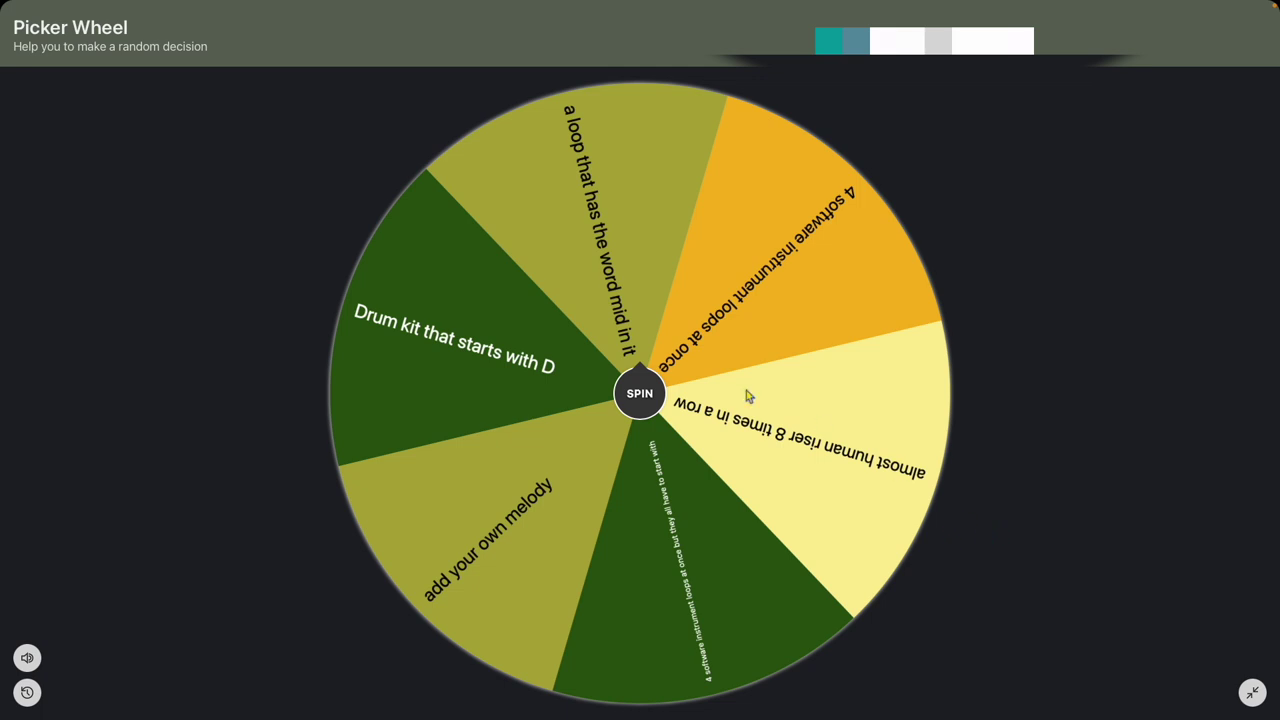
# Switch to Picker Wheel and spin the wheel to choose the next loop challenge
pyautogui.click(630, 398)
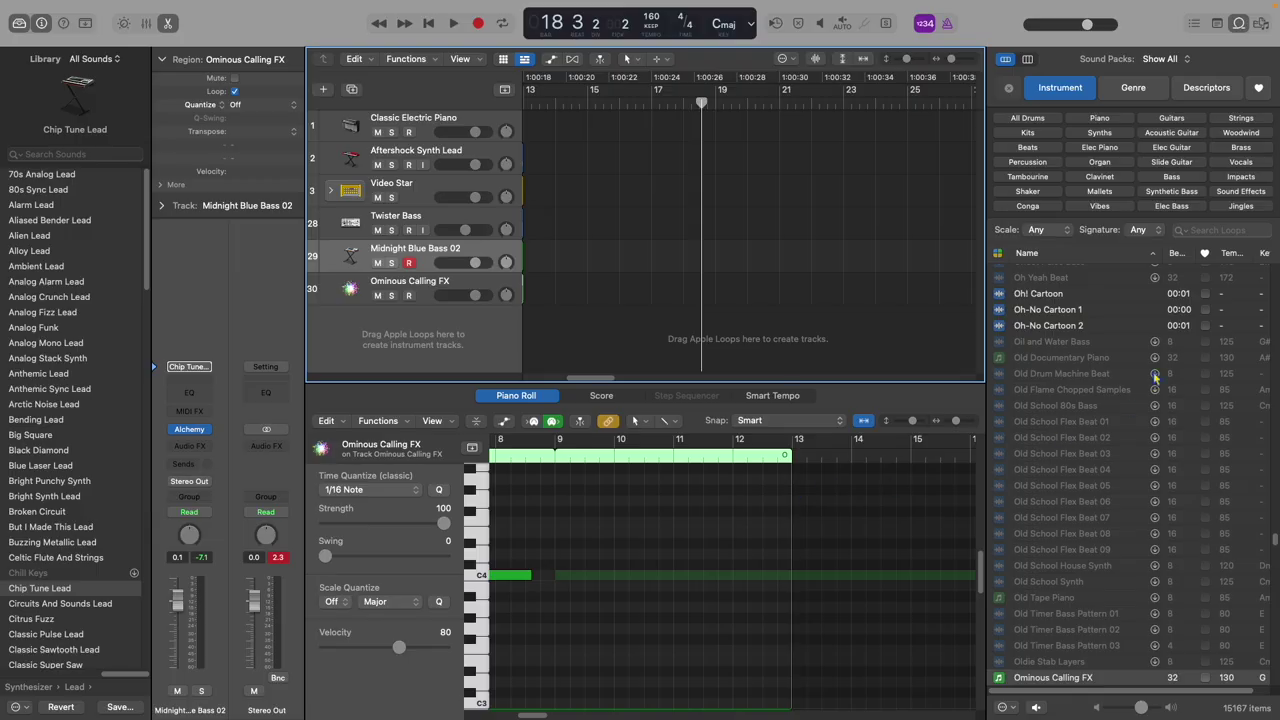
# Browse the unfiltered loop list for Almost Human Riser and move the playhead to bar 12
pyautogui.scroll(-2, 1152, 368)
pyautogui.scroll(6, 1152, 368)
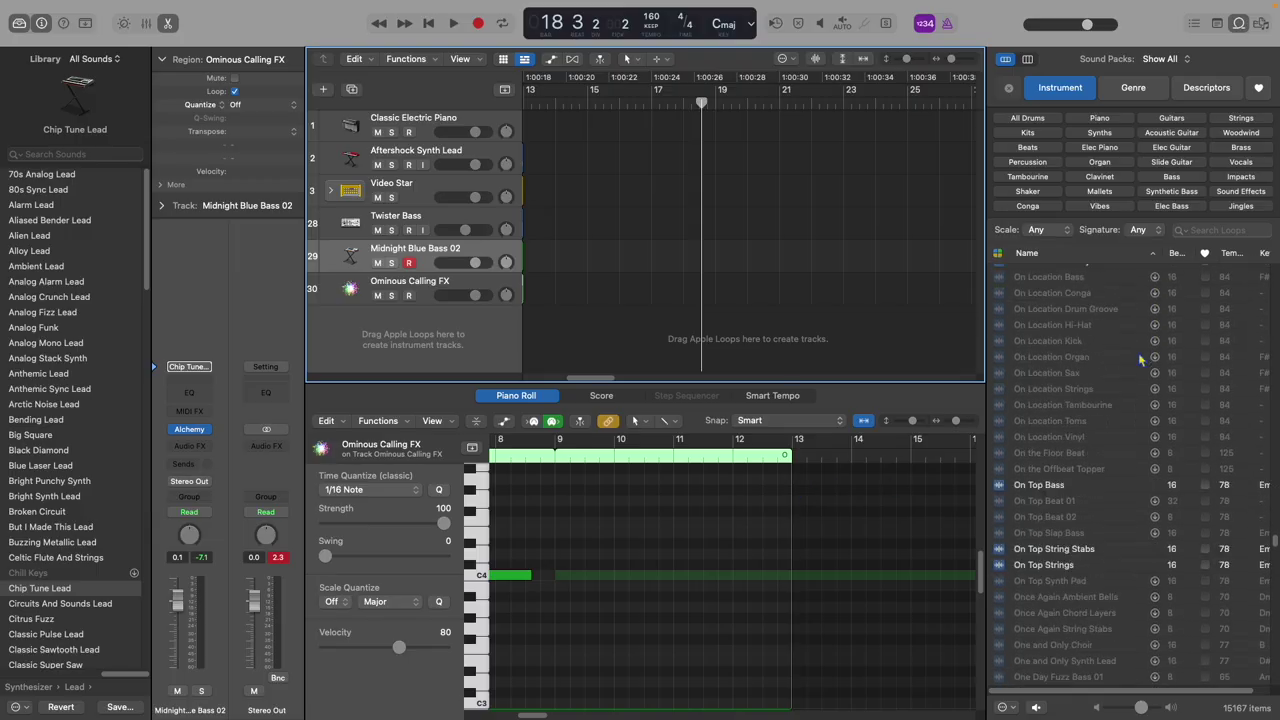
pyautogui.moveTo(581, 381); pyautogui.dragTo(537, 379)
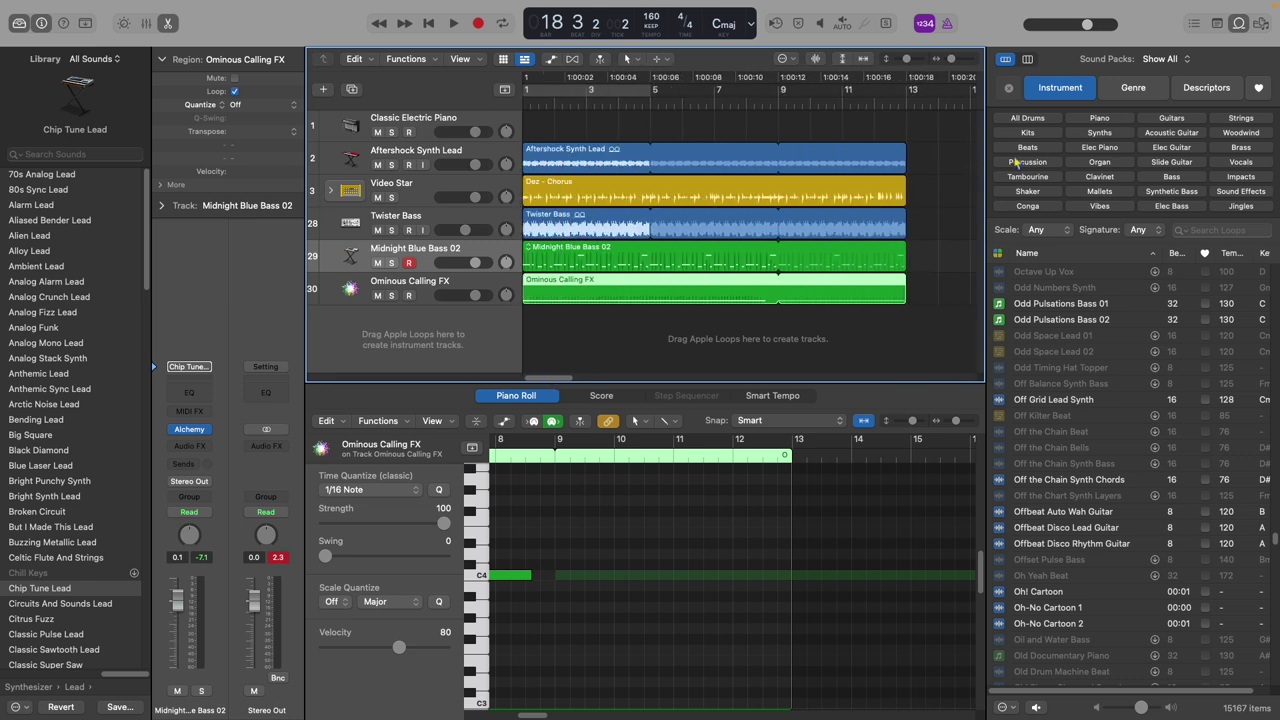
pyautogui.click(890, 103)
pyautogui.scroll(-10, 1184, 357)
pyautogui.scroll(10, 1173, 357)
pyautogui.scroll(-5, 1173, 357)
pyautogui.scroll(8, 1175, 356)
# Search the loops for "riser" and add Almost Human Riser 02 at bar 13 on a new track
pyautogui.click(1221, 231)
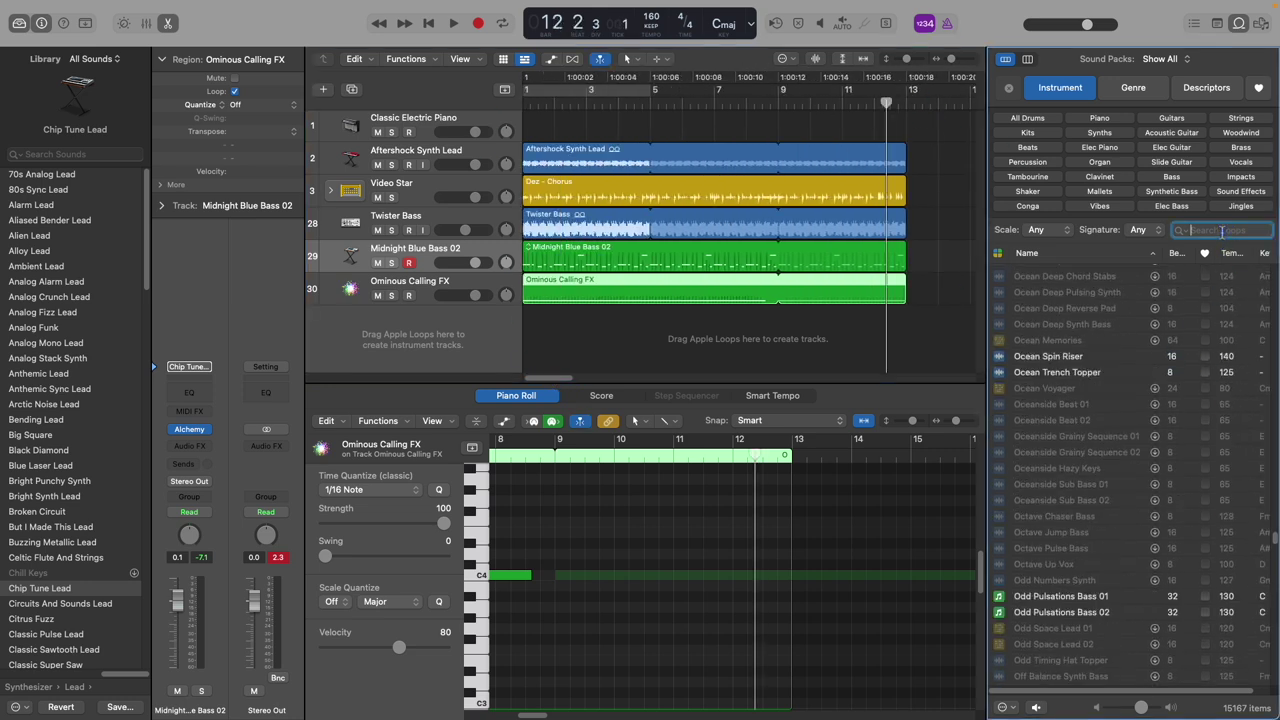
pyautogui.write('riser')
pyautogui.click(1057, 352)
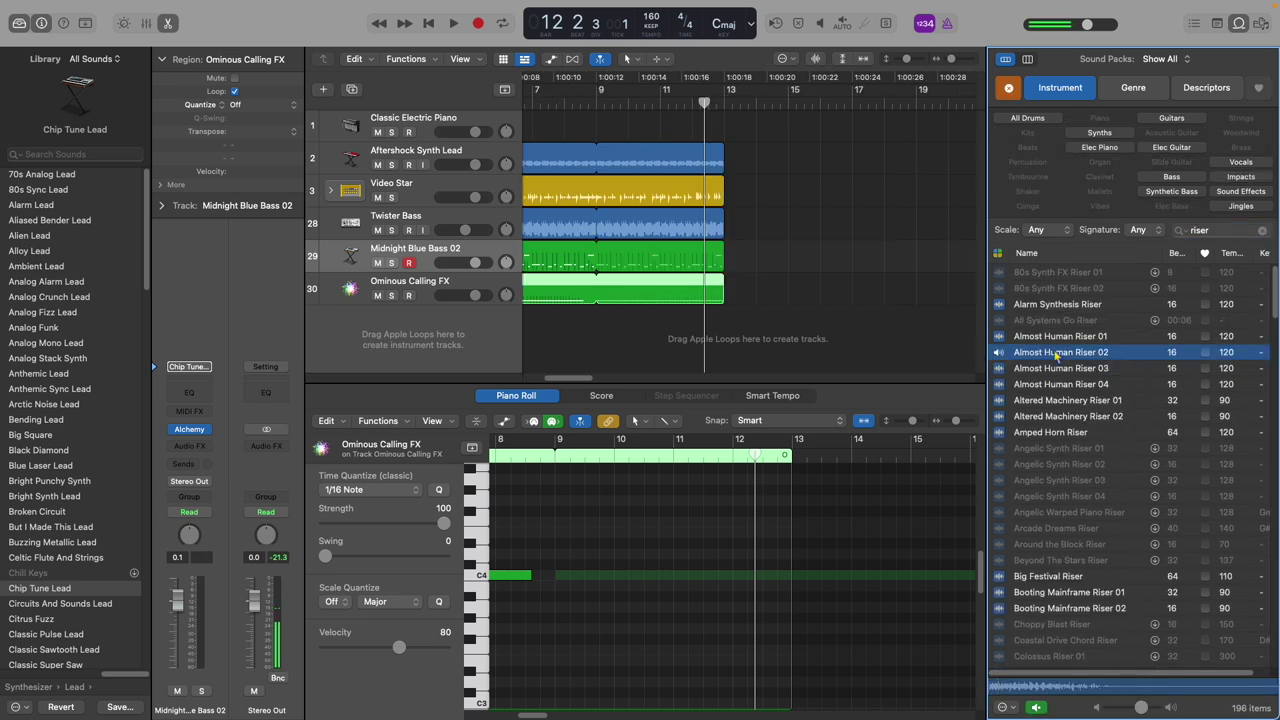
pyautogui.moveTo(1052, 355); pyautogui.dragTo(727, 318)
# Clear the loop search and limit the loop types to Software Instrument Loops
pyautogui.scroll(-1, 1075, 375)
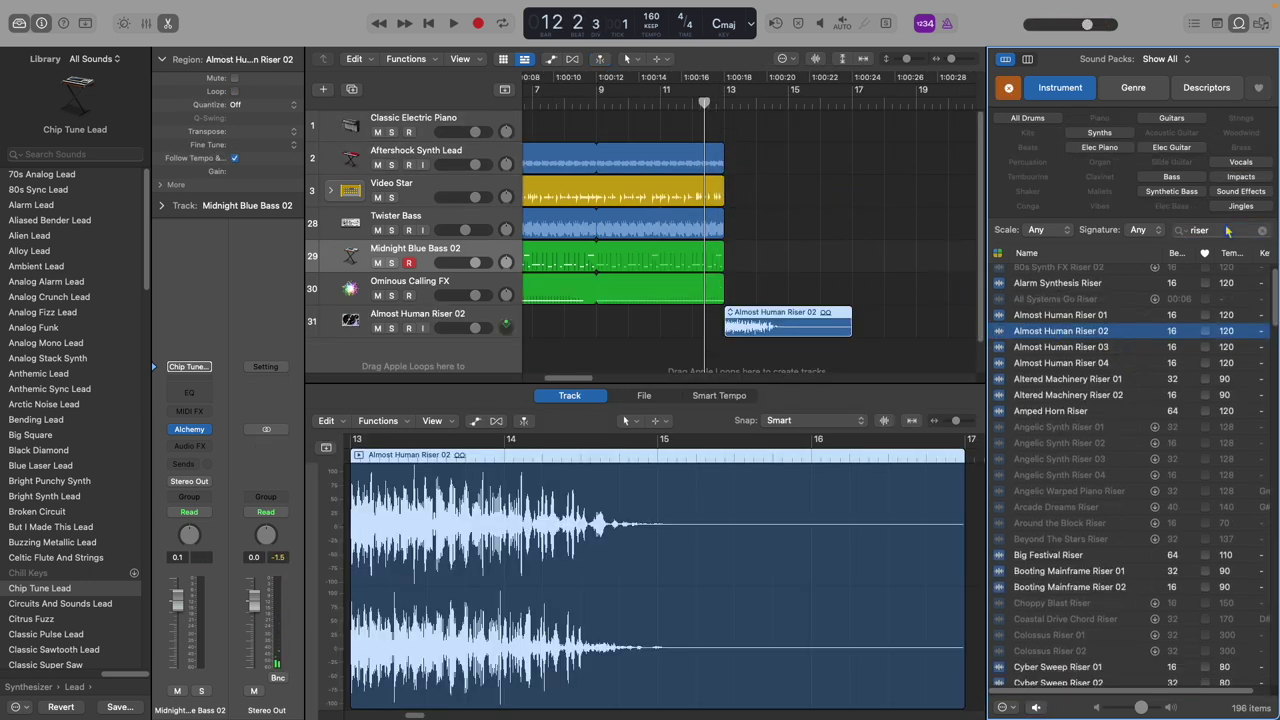
pyautogui.click(1262, 230)
pyautogui.click(1001, 256)
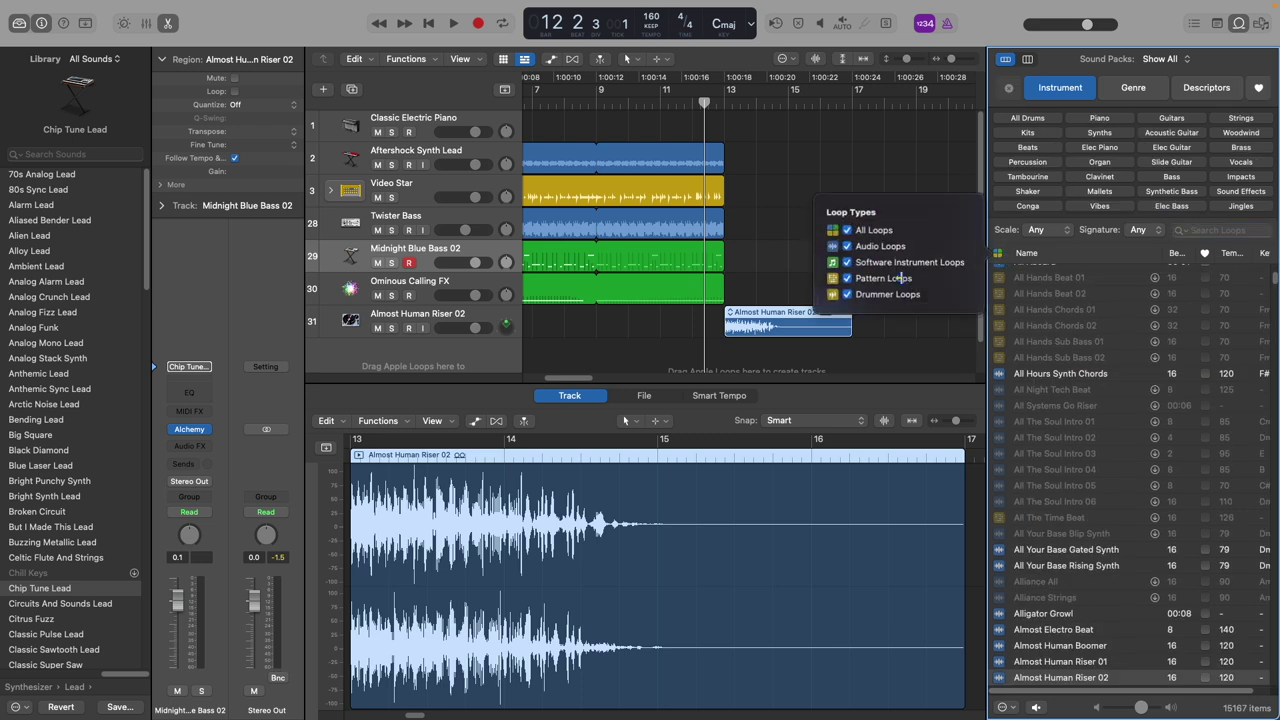
pyautogui.click(846, 263)
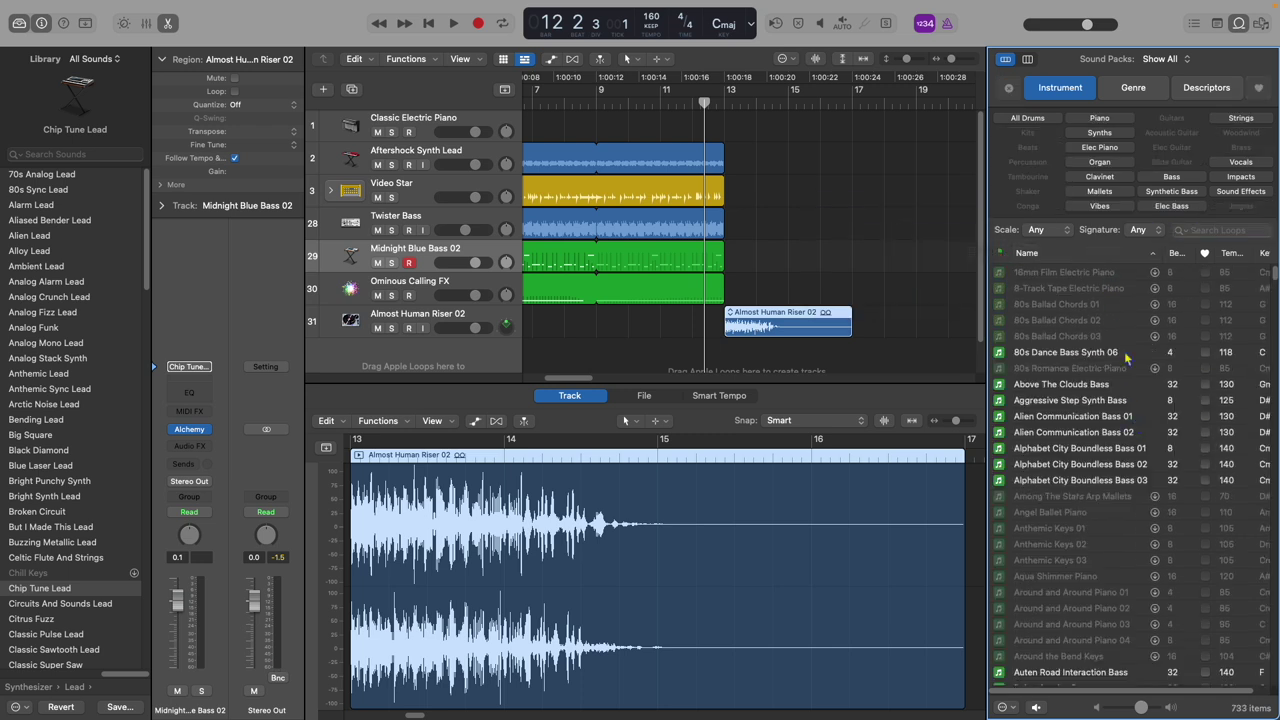
# Add the Bass Waves Bass 01, Broome Street Significant Synth, Hazy Gray Pad 01 and I-95 Chronicle Piano loops at bar 13 on new tracks
pyautogui.scroll(-5, 1053, 365)
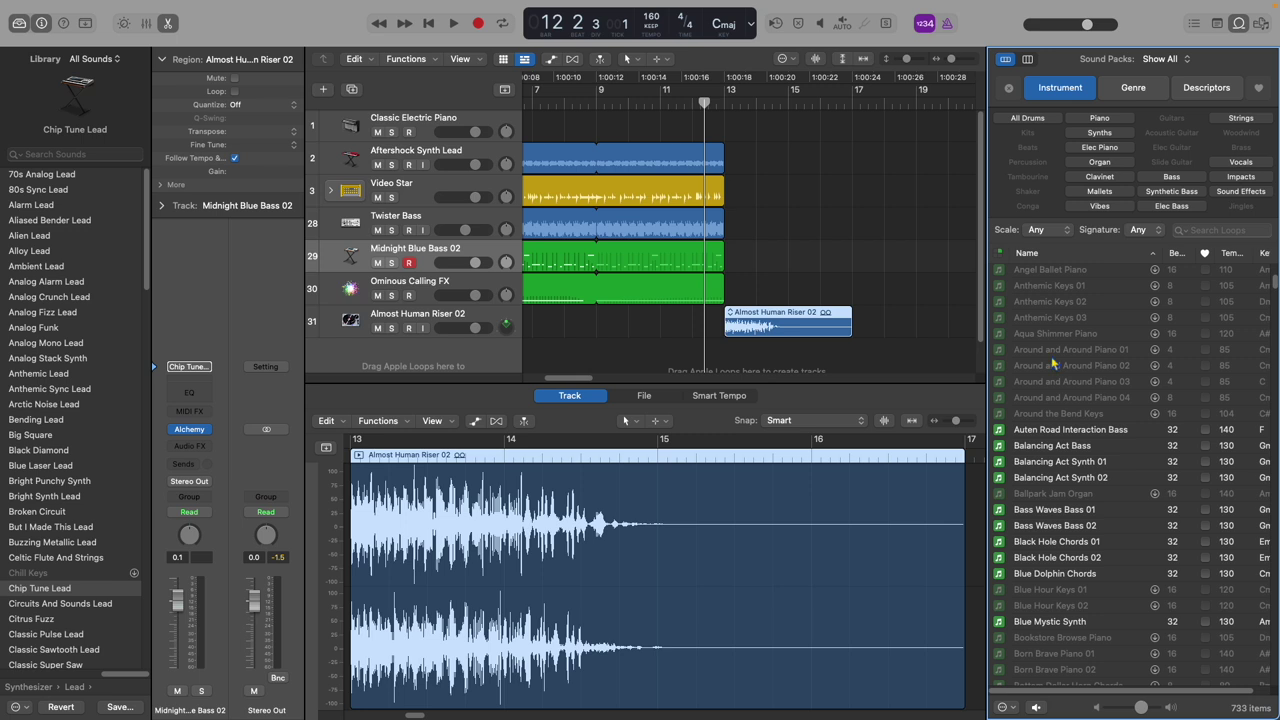
pyautogui.scroll(-3, 677, 216)
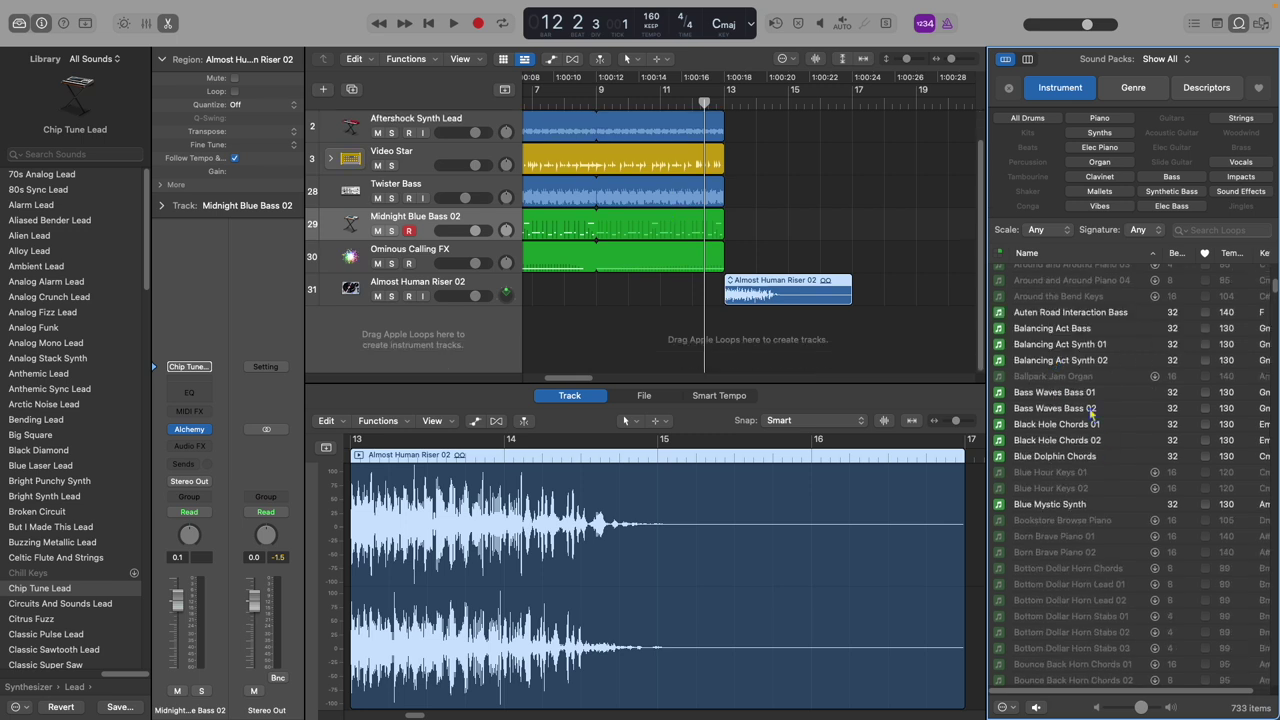
pyautogui.moveTo(1073, 397); pyautogui.dragTo(795, 285)
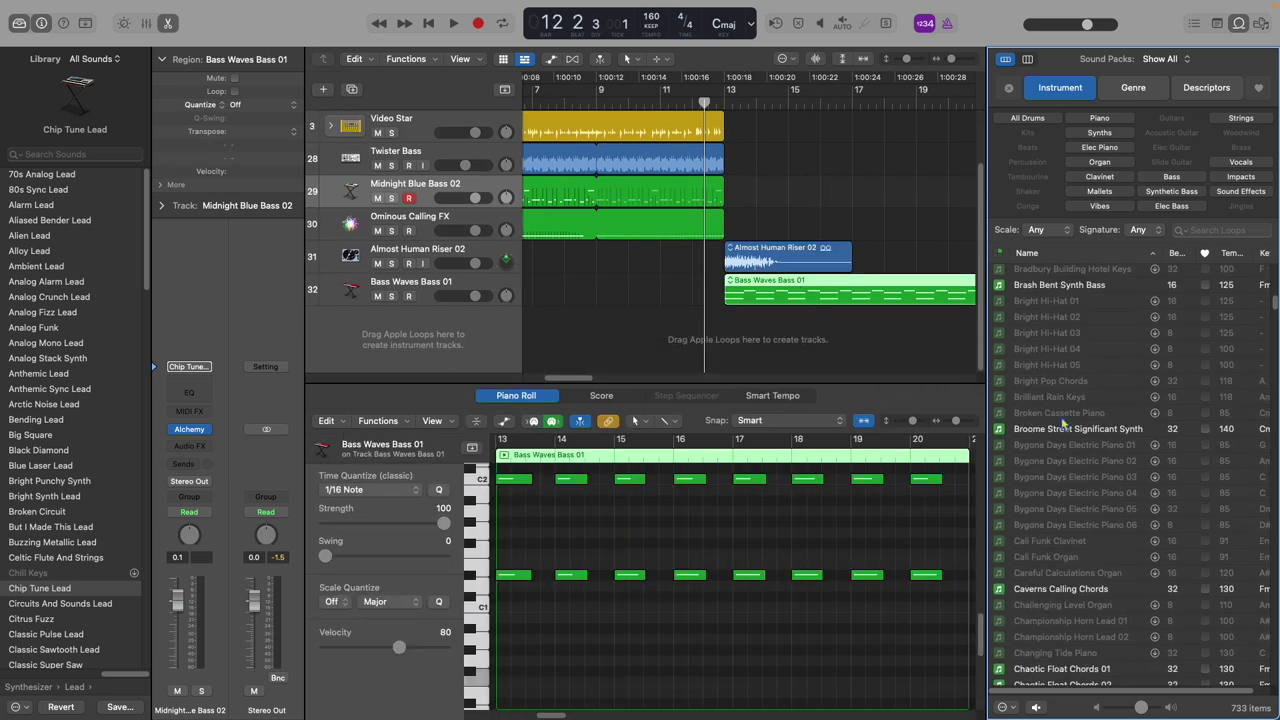
pyautogui.moveTo(1050, 342); pyautogui.dragTo(733, 372)
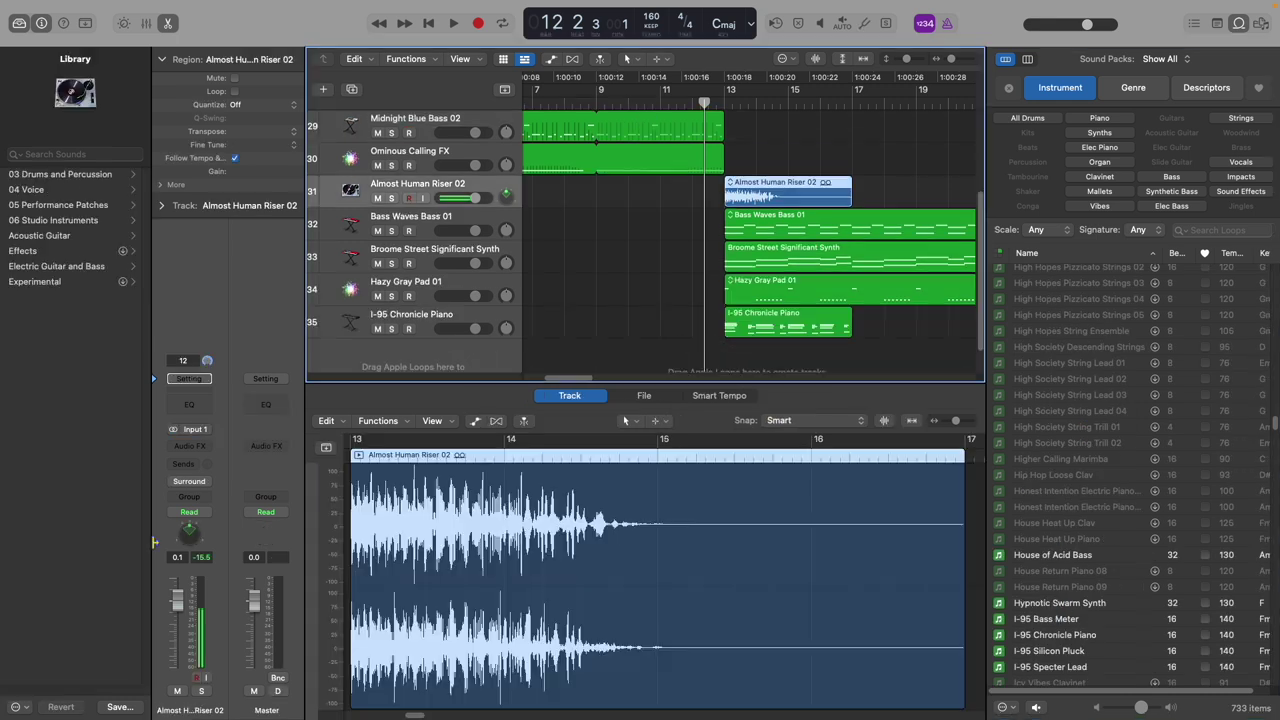
# Set the output of the Almost Human Riser 02 track to Stereo Out
pyautogui.click(189, 481)
pyautogui.click(205, 500)
# Loop the Bass Waves Bass 01, Broome Street Significant Synth, Hazy Gray Pad 01 and I-95 Chronicle Piano regions up to bar 25
pyautogui.hscroll(5, 633, 300)
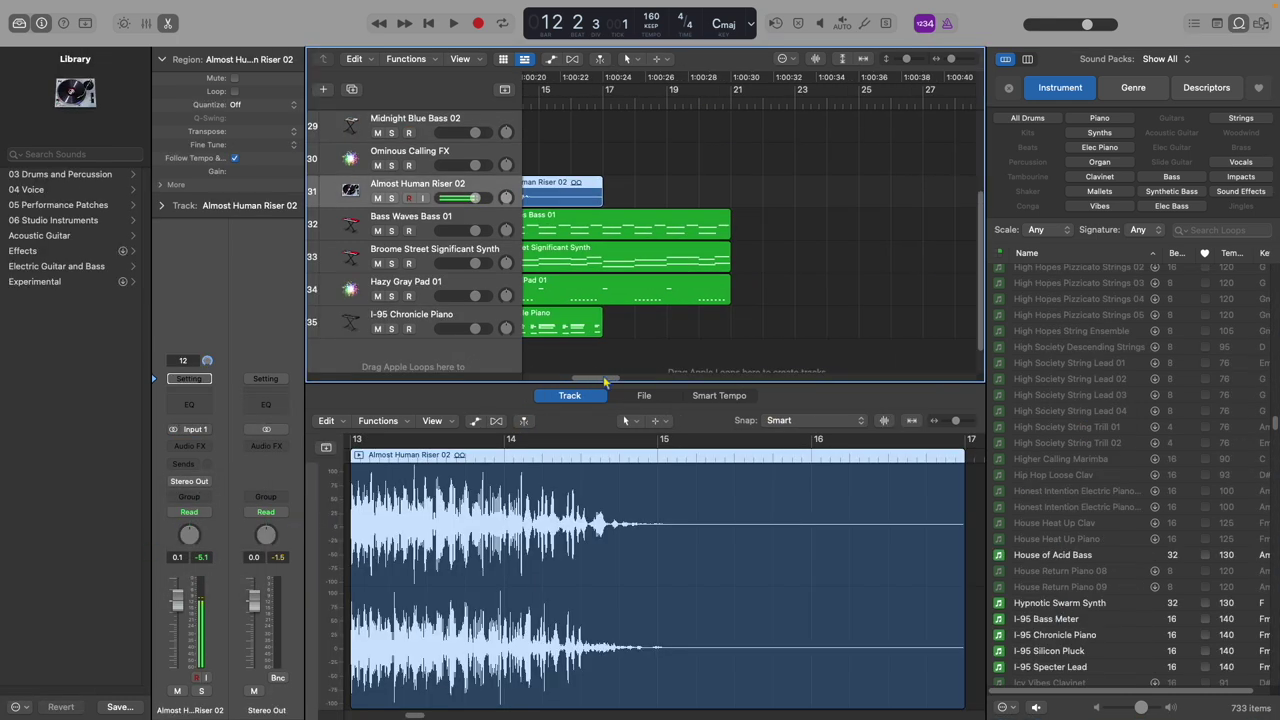
pyautogui.moveTo(641, 316); pyautogui.dragTo(760, 318)
pyautogui.scroll(-1, 760, 300)
pyautogui.moveTo(765, 212); pyautogui.dragTo(888, 228)
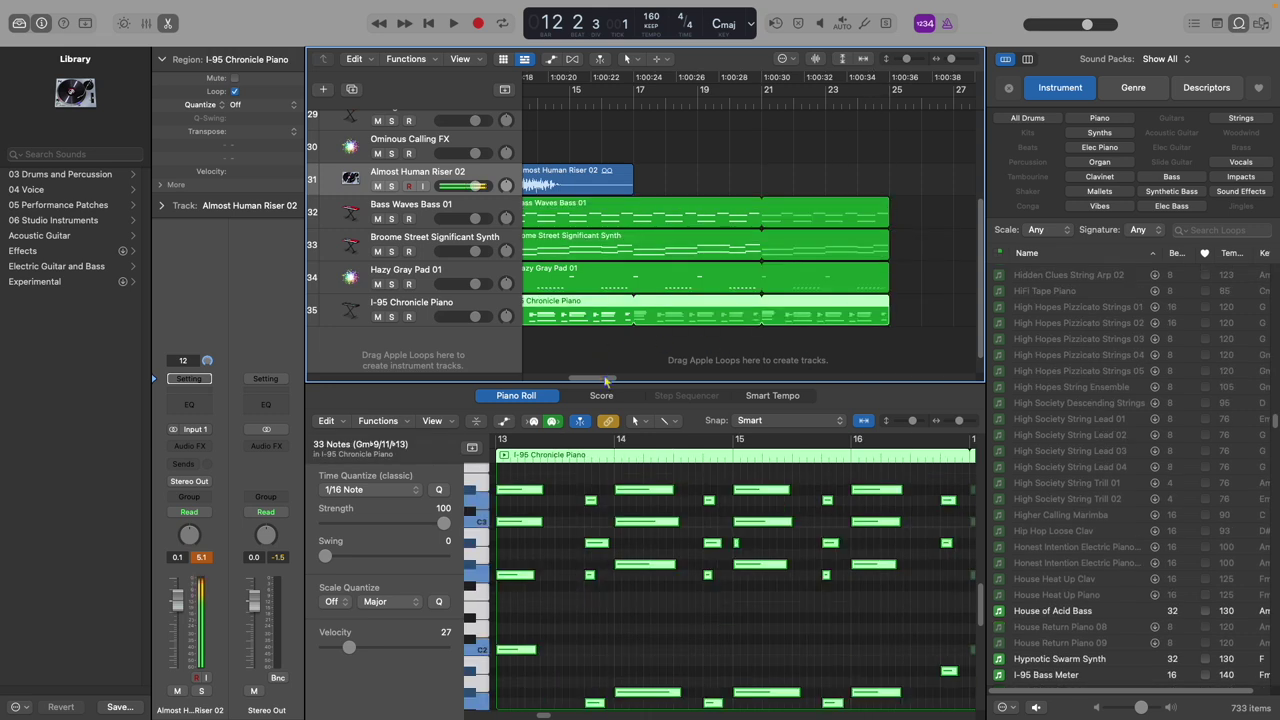
# Copy the Almost Human Riser 02 region to bar 21 on the same track
pyautogui.hscroll(-5, 604, 370)
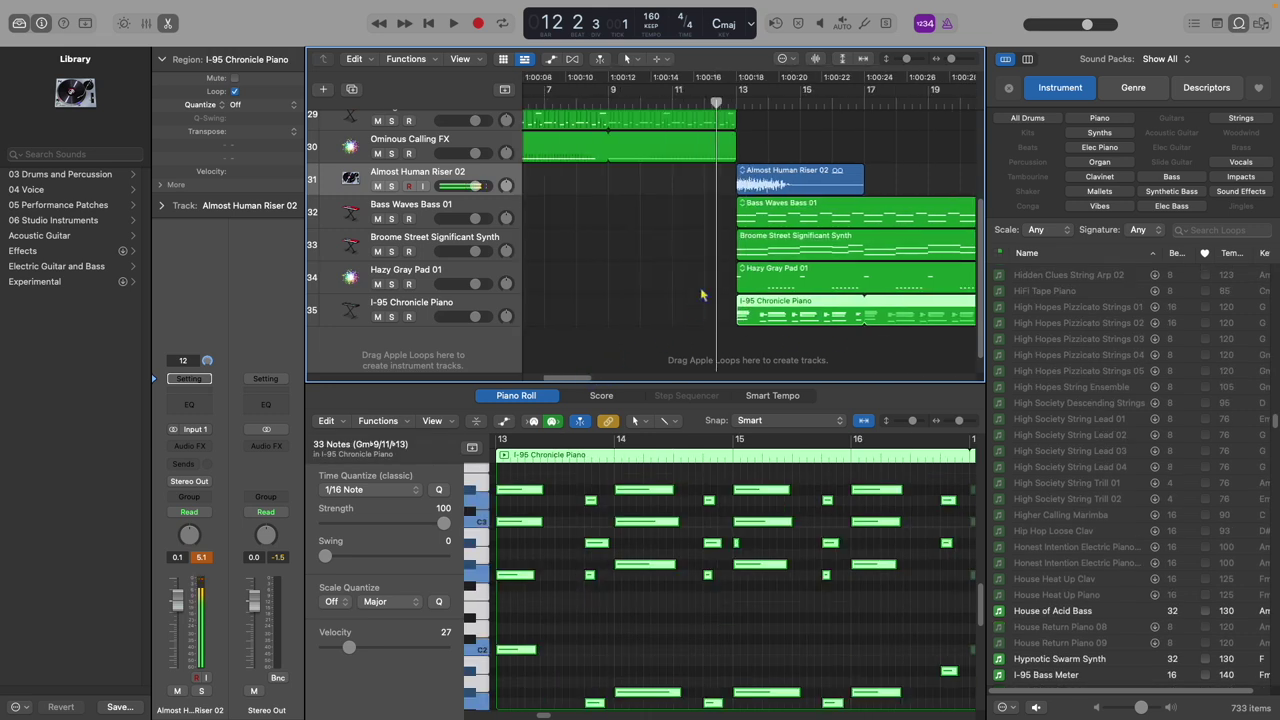
pyautogui.scroll(10, 600, 330)
pyautogui.moveTo(555, 380); pyautogui.dragTo(580, 380)
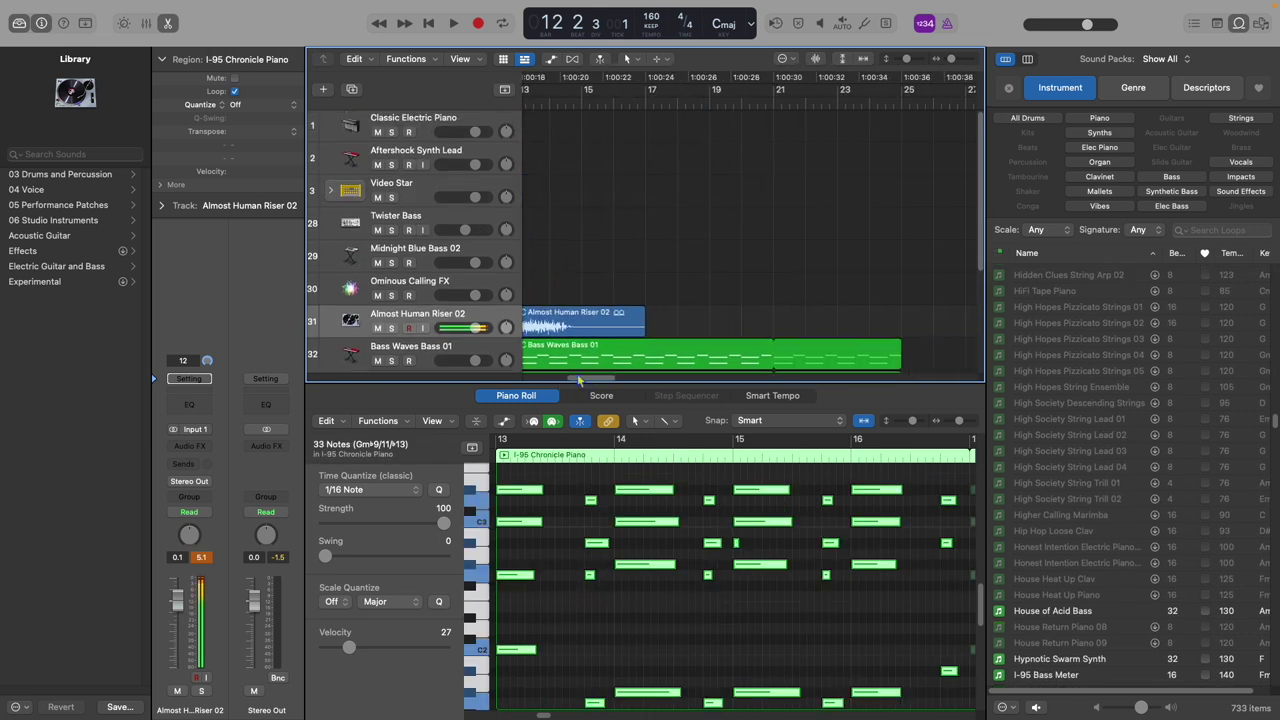
pyautogui.click(604, 313)
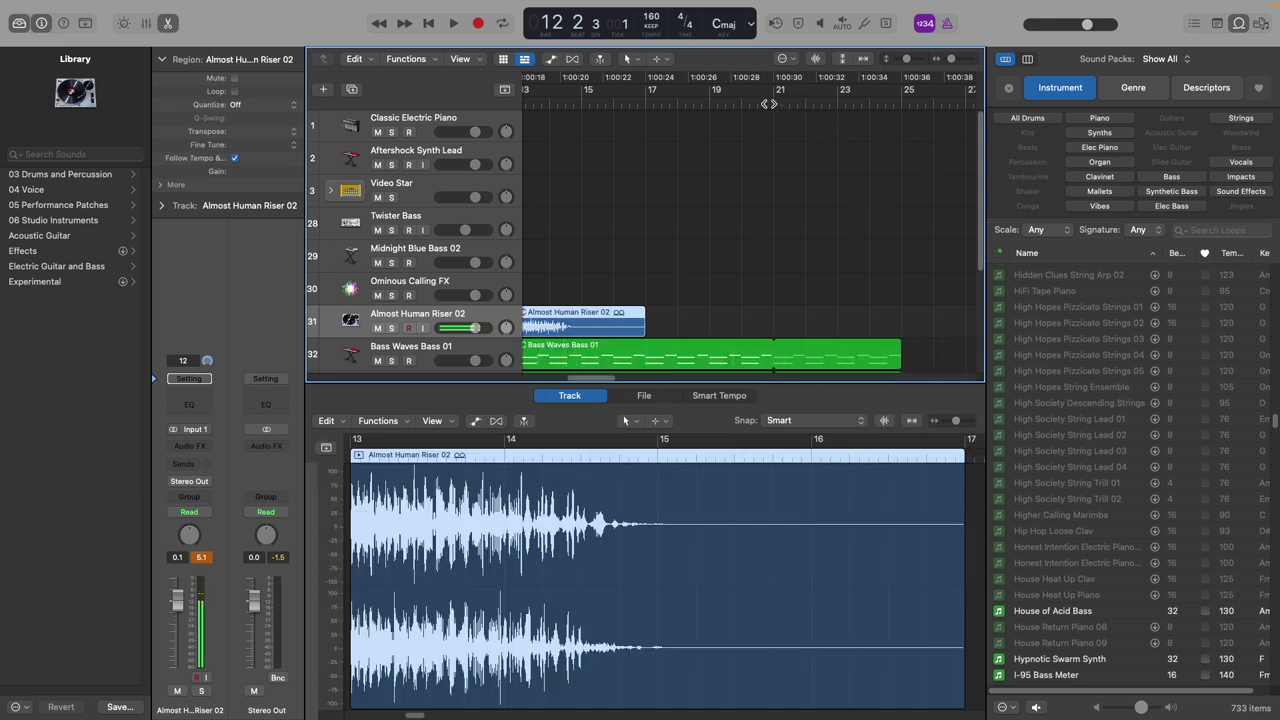
pyautogui.click(770, 103)
pyautogui.press('super+v')
# Play back the second section from bar 19 and again from bar 21 to hear the copied riser
pyautogui.click(711, 105)
pyautogui.press('space')
pyautogui.press('space')
pyautogui.click(775, 102)
pyautogui.press('space')
pyautogui.press('space')
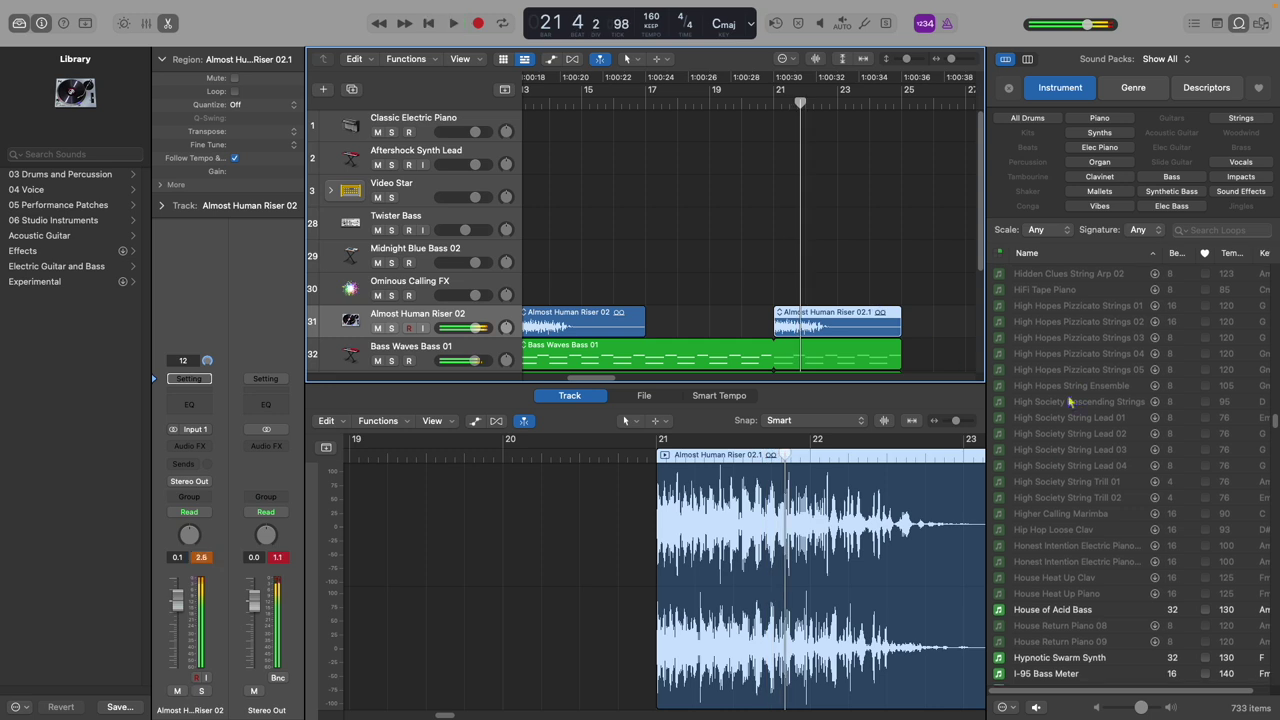
# Search the loops for "riser" and try Almost Human Riser 01 at bar 21 on a new track
pyautogui.scroll(-12, 1073, 410)
pyautogui.scroll(10, 1066, 557)
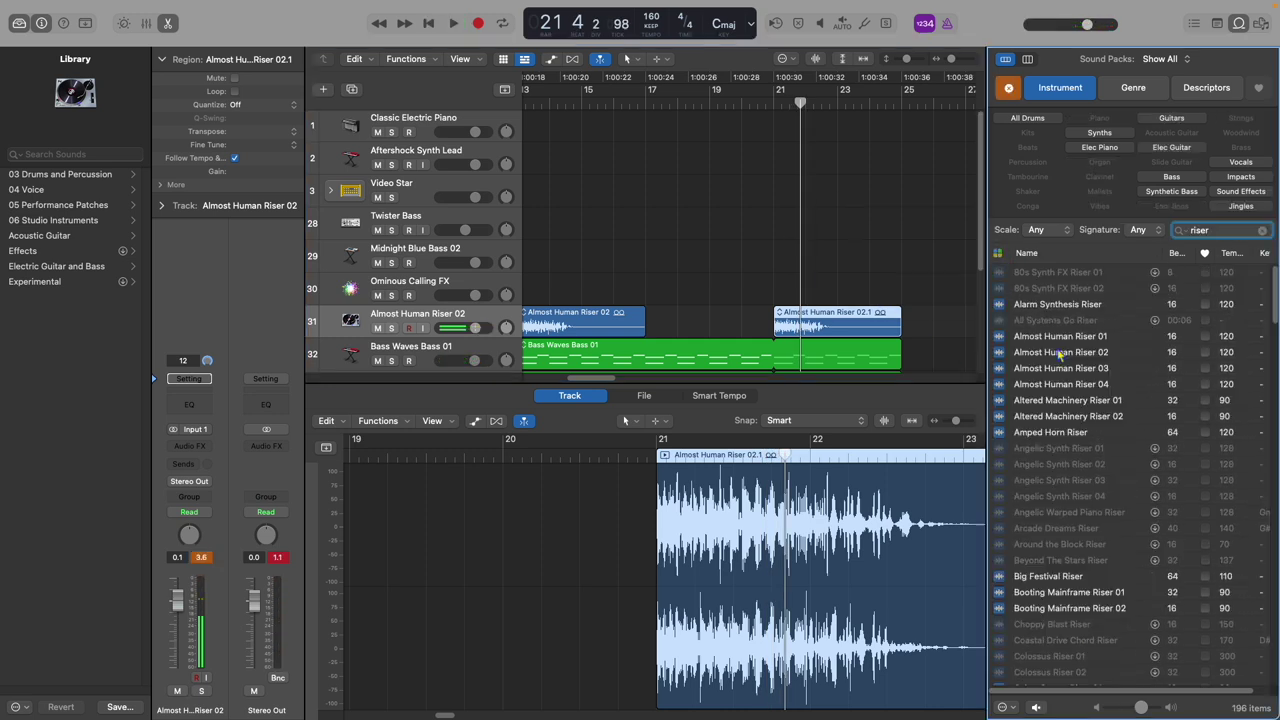
pyautogui.click(1055, 340)
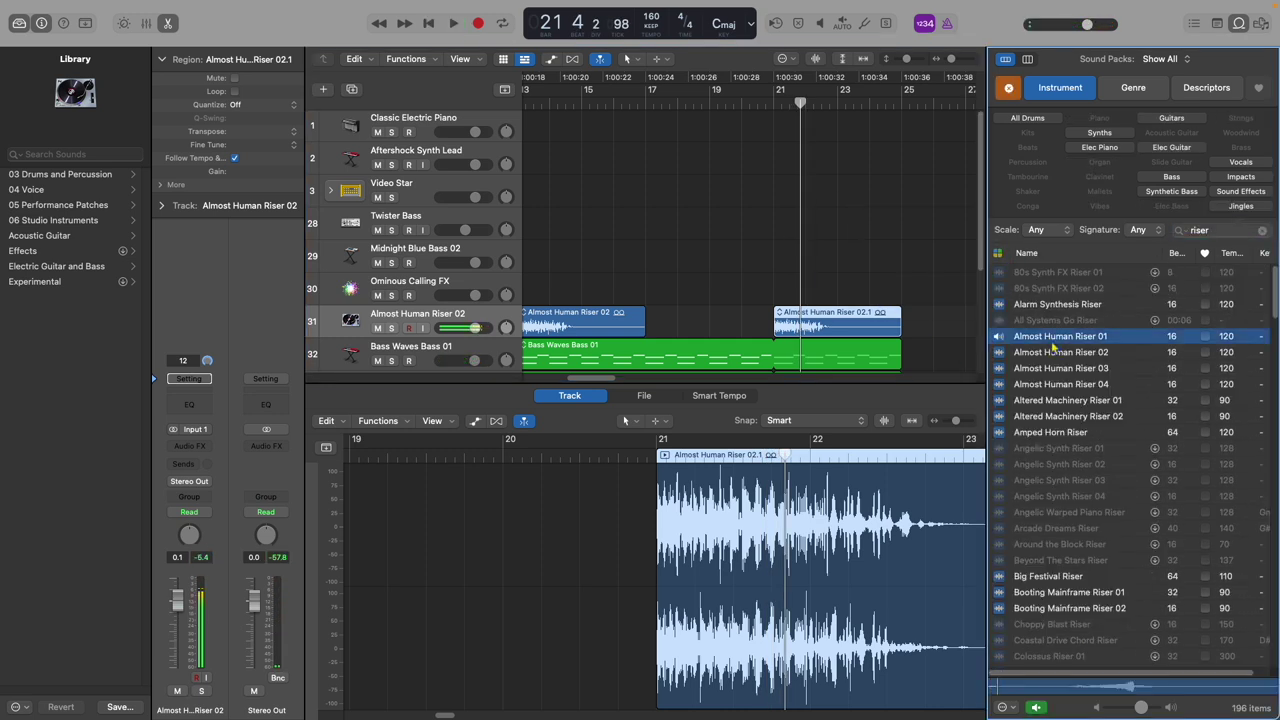
pyautogui.moveTo(1052, 347); pyautogui.dragTo(772, 334)
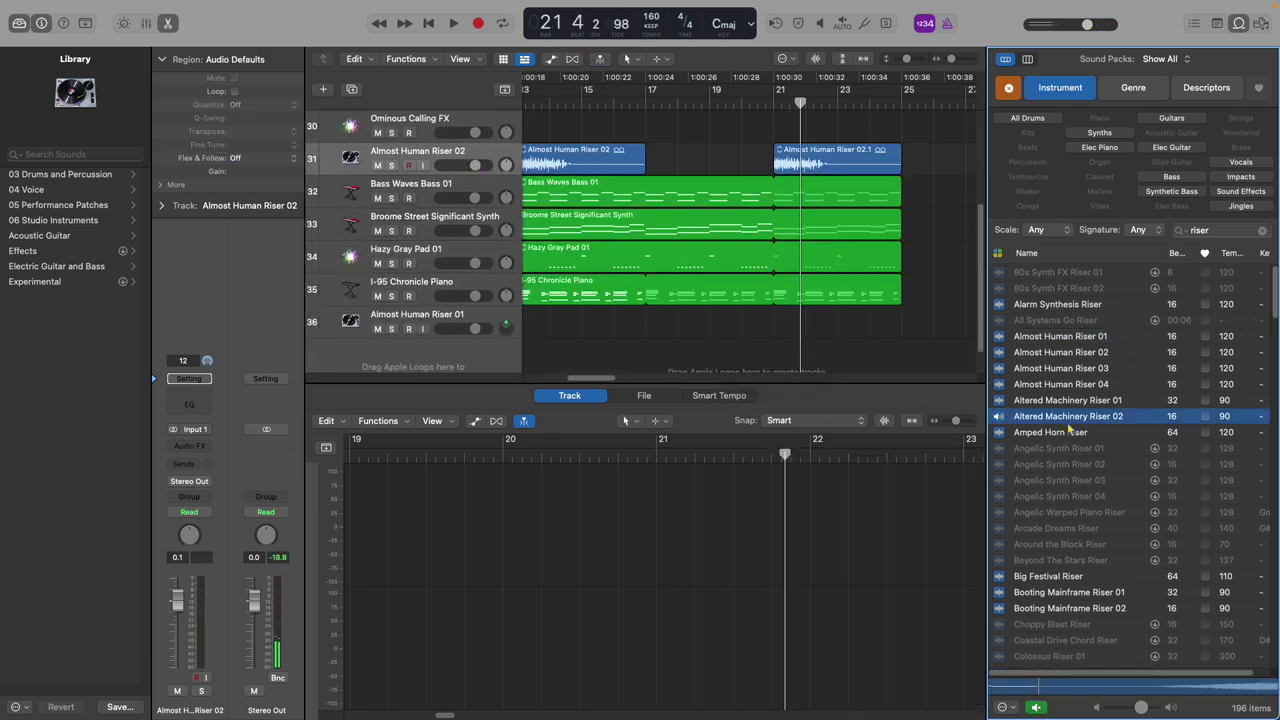
# Place the Altered Machinery Riser 02 loop at bar 21 on the track below I-95 Chronicle Piano
pyautogui.moveTo(1069, 422); pyautogui.dragTo(775, 320)
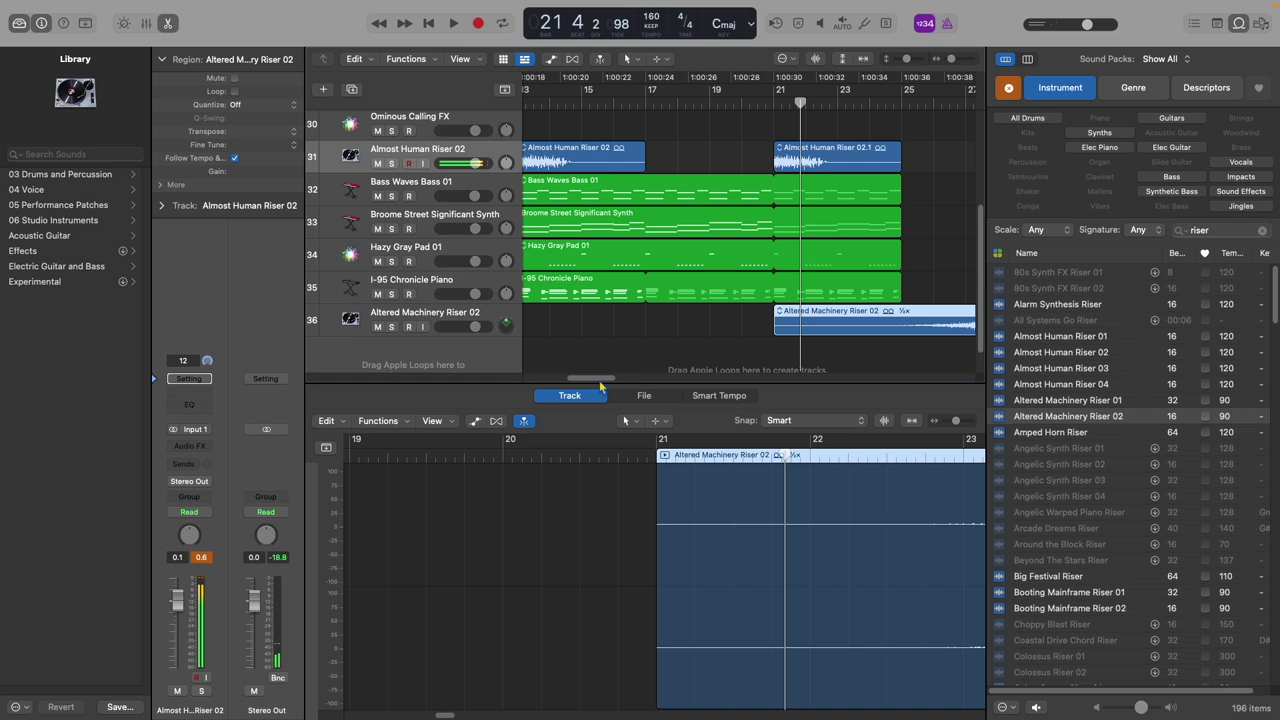
# Move the four-bar Altered Machinery Riser 02 region back four bars to bar 21 and shorten the project end to about bar 79
pyautogui.moveTo(603, 378); pyautogui.dragTo(634, 356)
pyautogui.moveTo(703, 323); pyautogui.dragTo(575, 323)
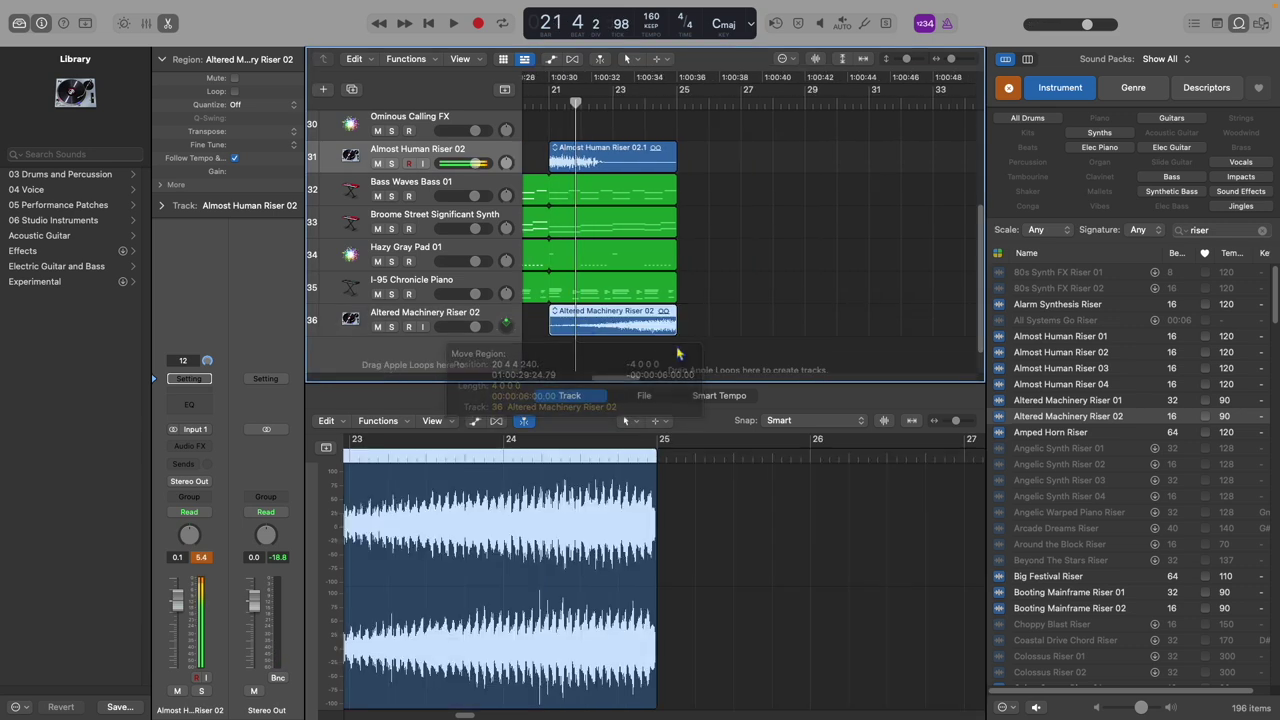
pyautogui.scroll(-1, 630, 246)
pyautogui.scroll(5, 640, 300)
pyautogui.moveTo(607, 380); pyautogui.dragTo(557, 379)
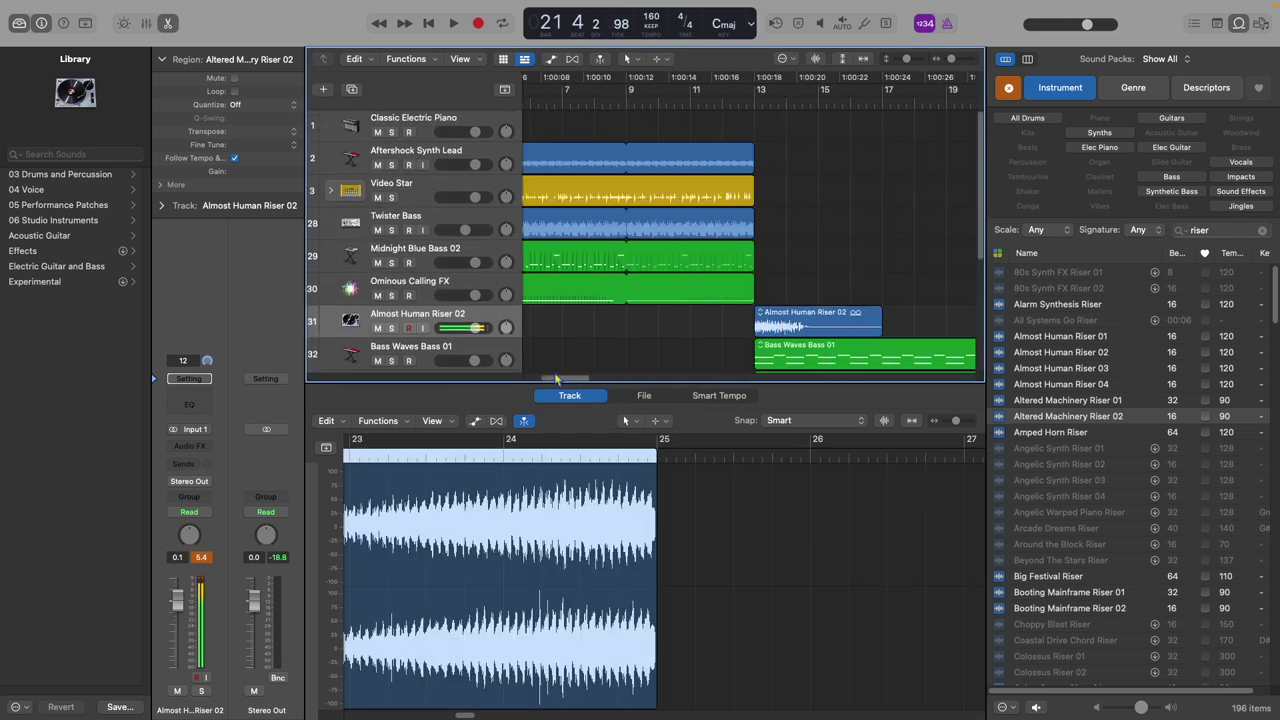
pyautogui.scroll(-5, 698, 276)
pyautogui.scroll(5, 799, 194)
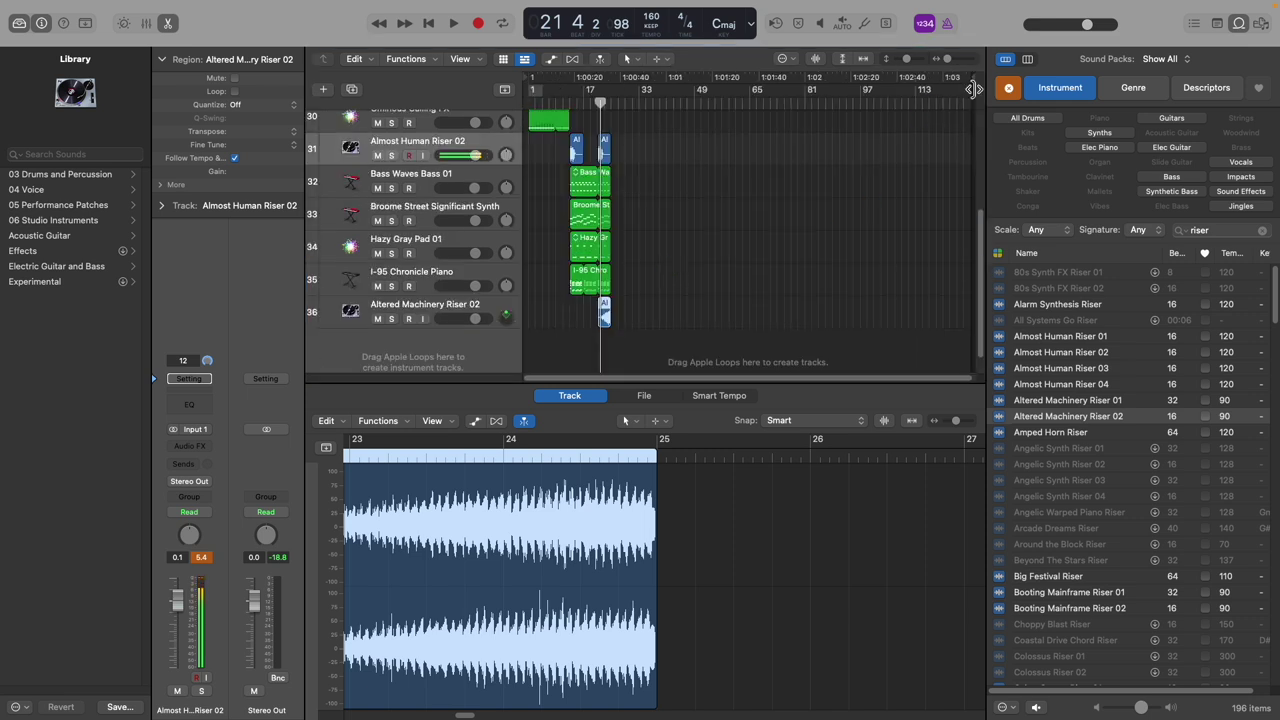
pyautogui.moveTo(973, 89); pyautogui.dragTo(808, 150)
# Move the Altered Machinery Riser 02 region to bar 21 on the Aftershock Synth Lead track and delete track 36
pyautogui.scroll(3, 808, 200)
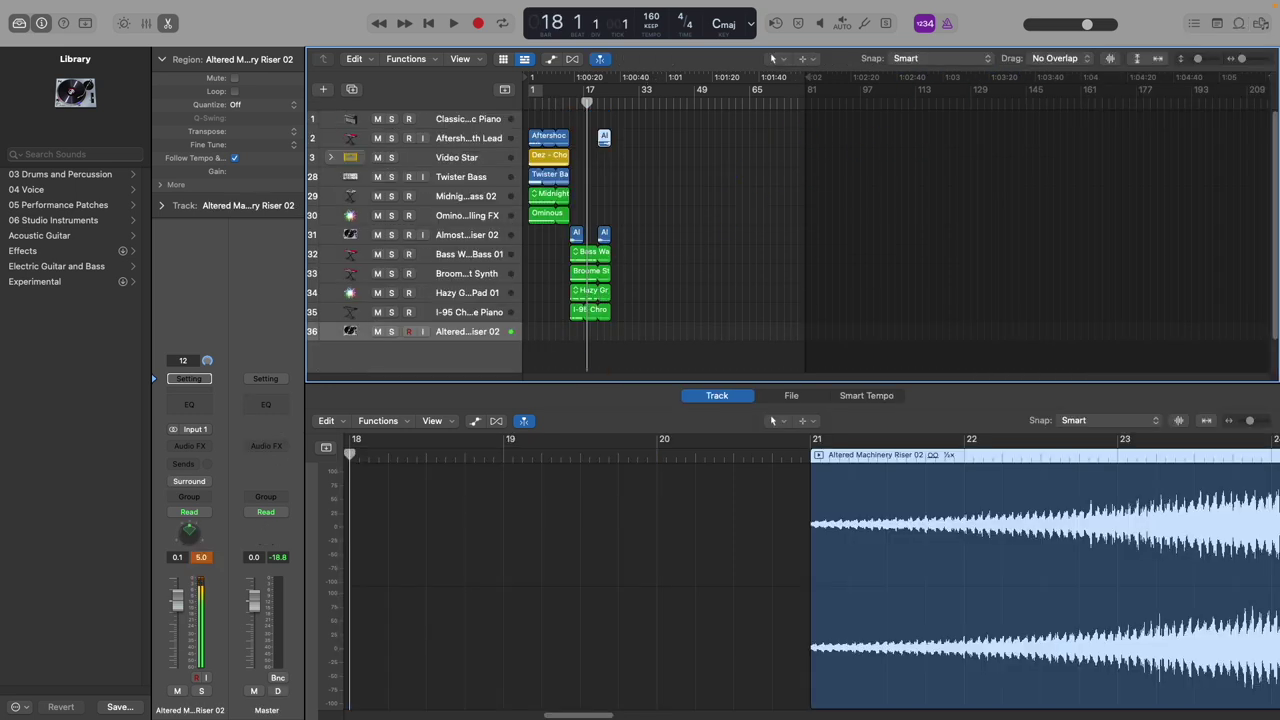
pyautogui.click(470, 338)
pyautogui.press('Delete')
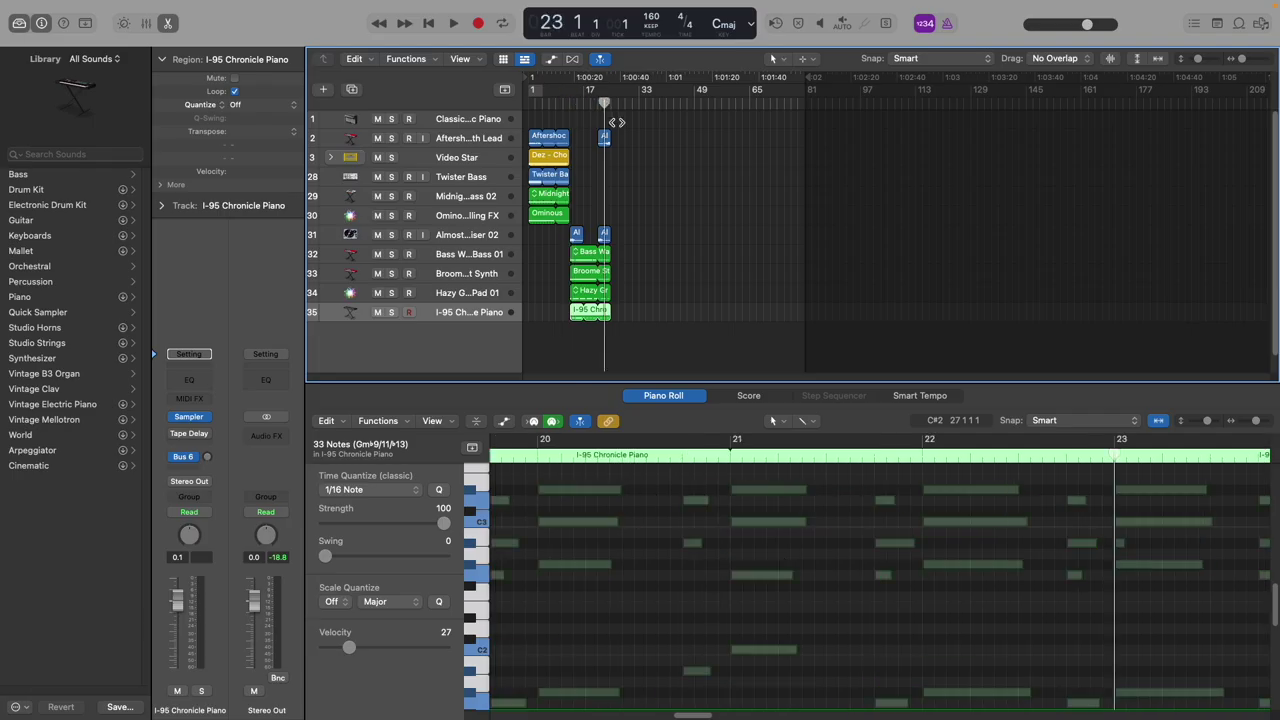
# Paste eight copies of the second Almost Human Riser 02 region in a row from bar 25 to bar 57 and play them back
pyautogui.click(604, 235)
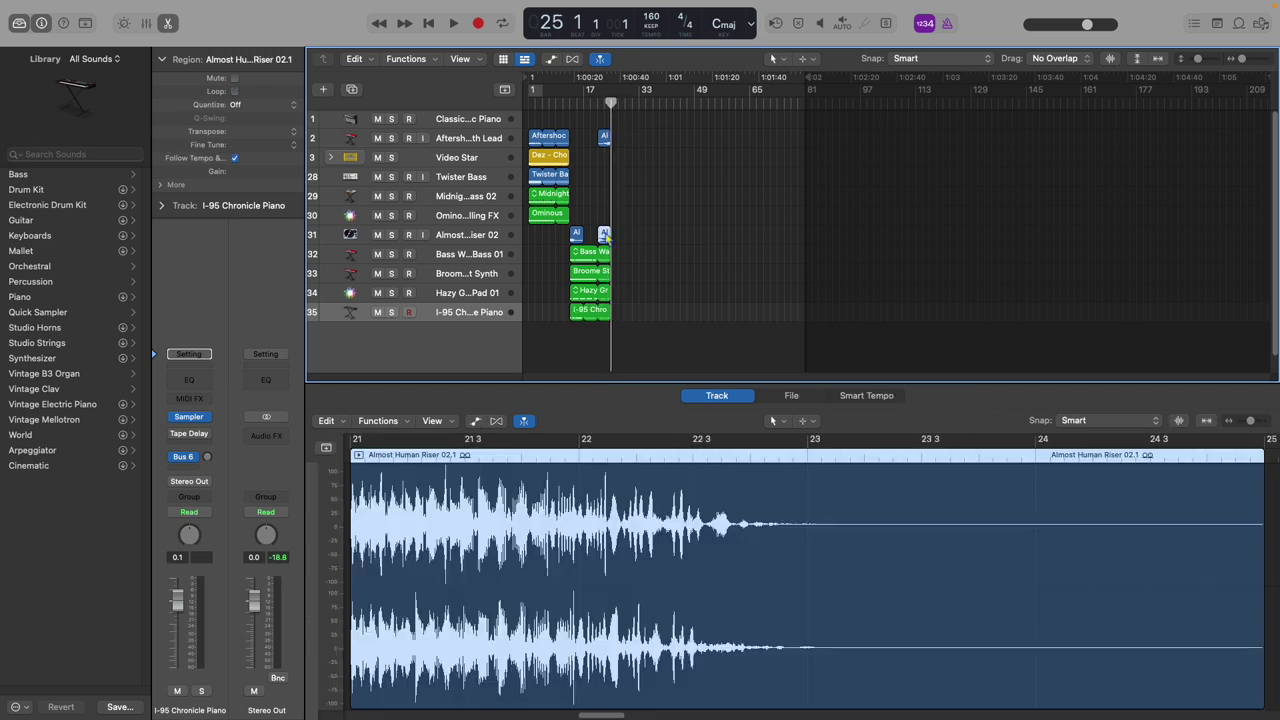
pyautogui.click(464, 239)
pyautogui.press('super+v')
pyautogui.press('super+v')
pyautogui.press('super+v')
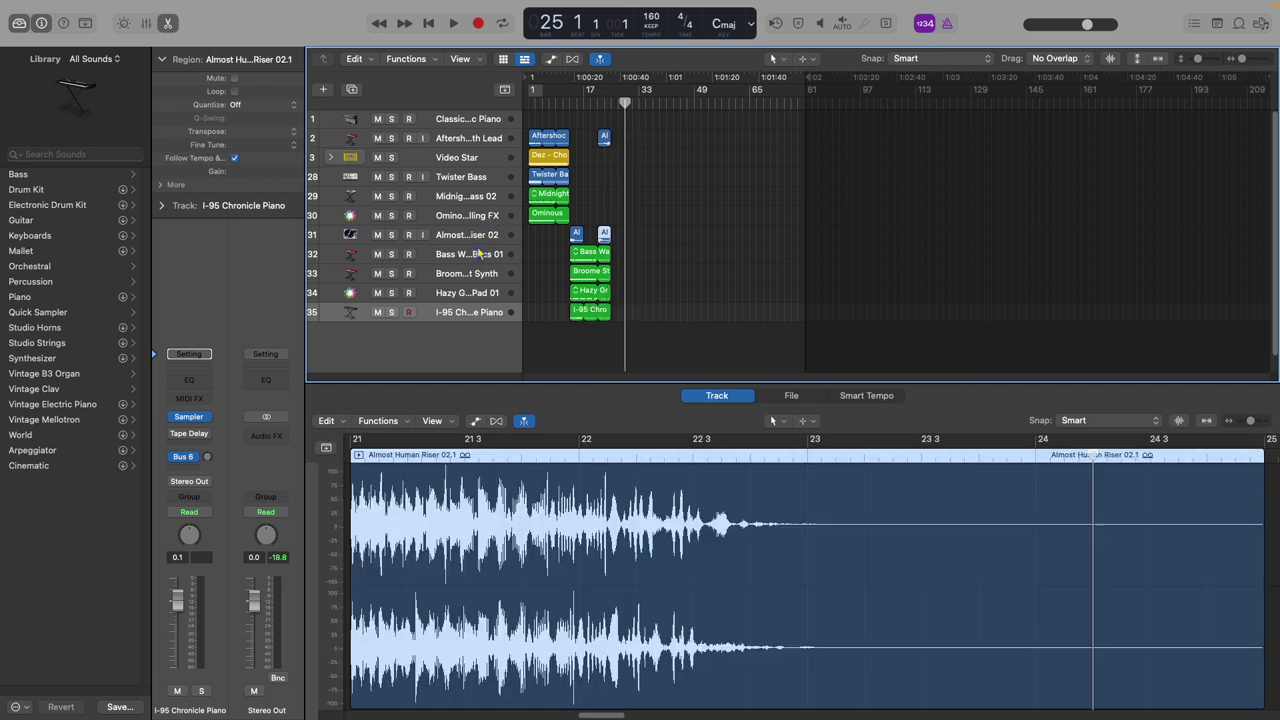
pyautogui.press('super+v')
pyautogui.press('super+v')
pyautogui.press('super+v')
pyautogui.press('super+v')
pyautogui.press('super+v')
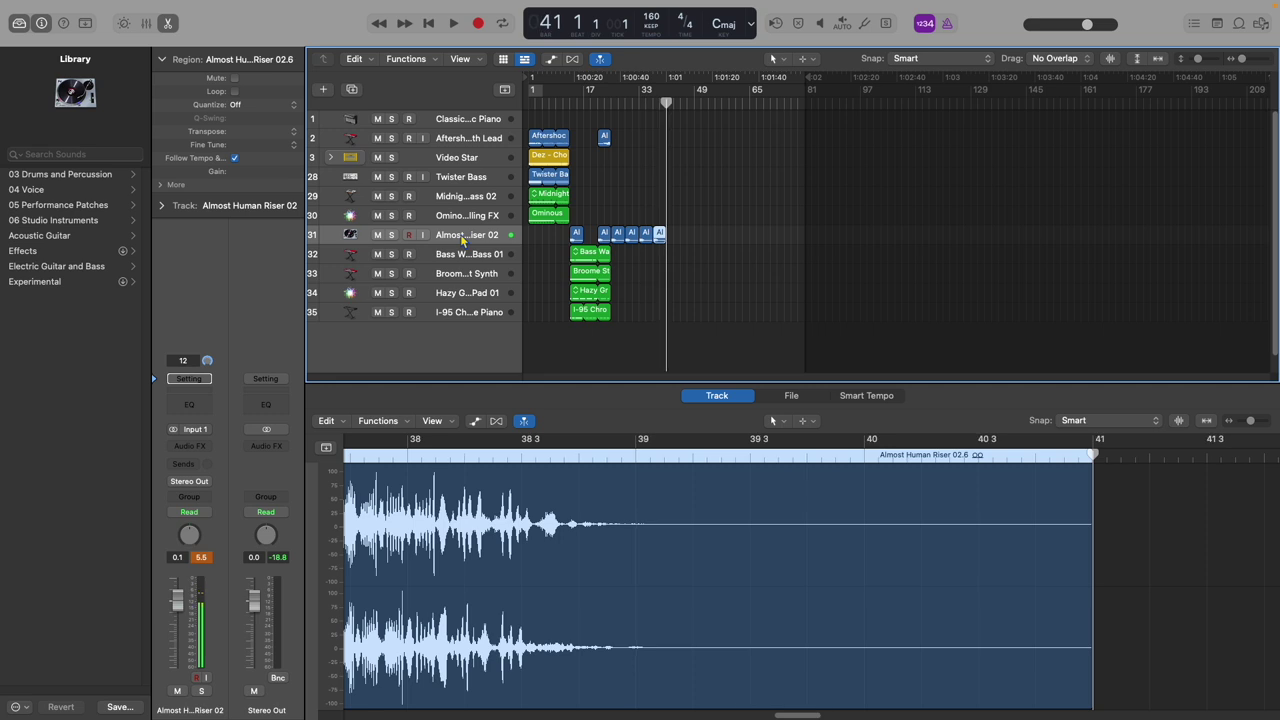
pyautogui.press('space')
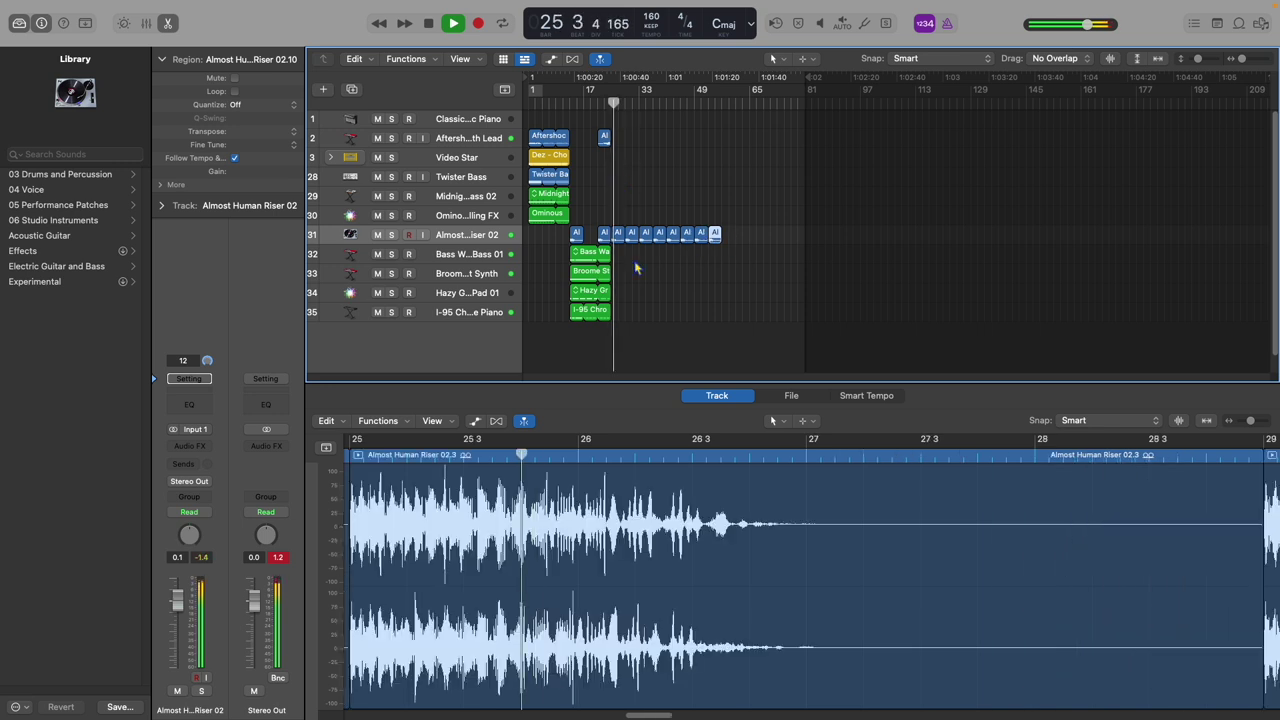
pyautogui.click(602, 104)
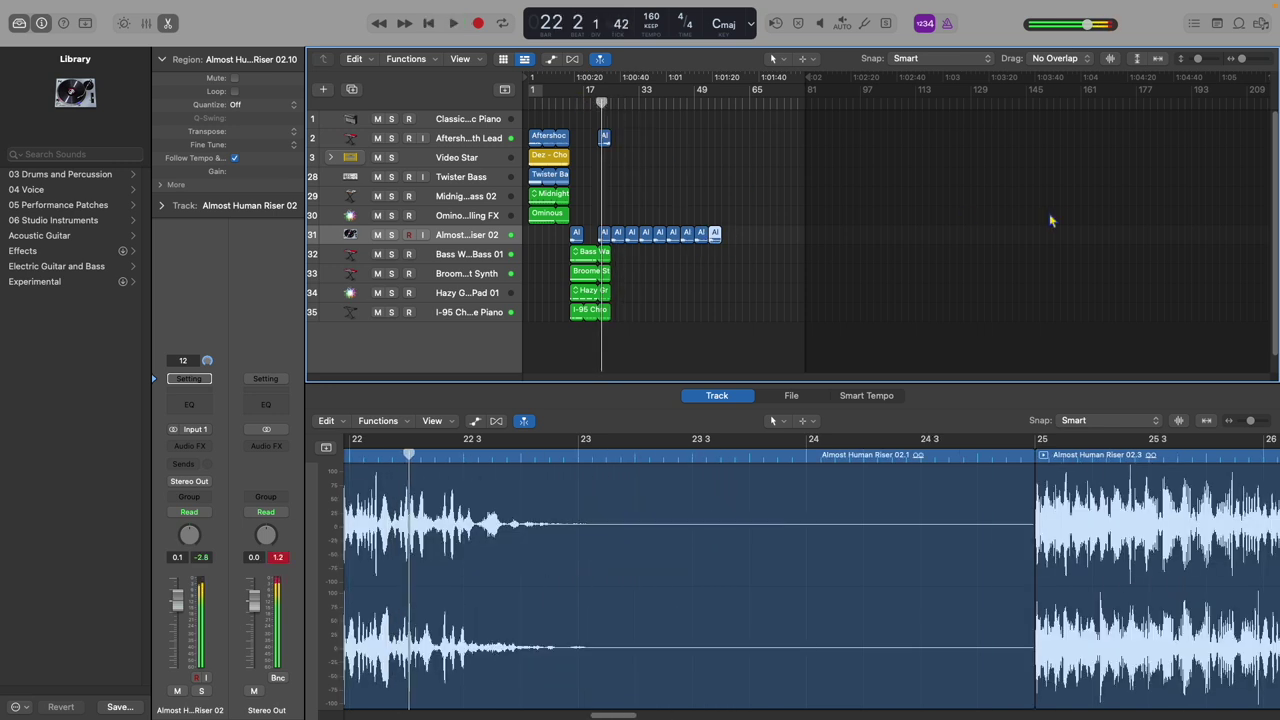
# Reopen the loop browser, clear the "riser" search and show only Software Instrument Loops
pyautogui.click(1248, 23)
pyautogui.click(1090, 387)
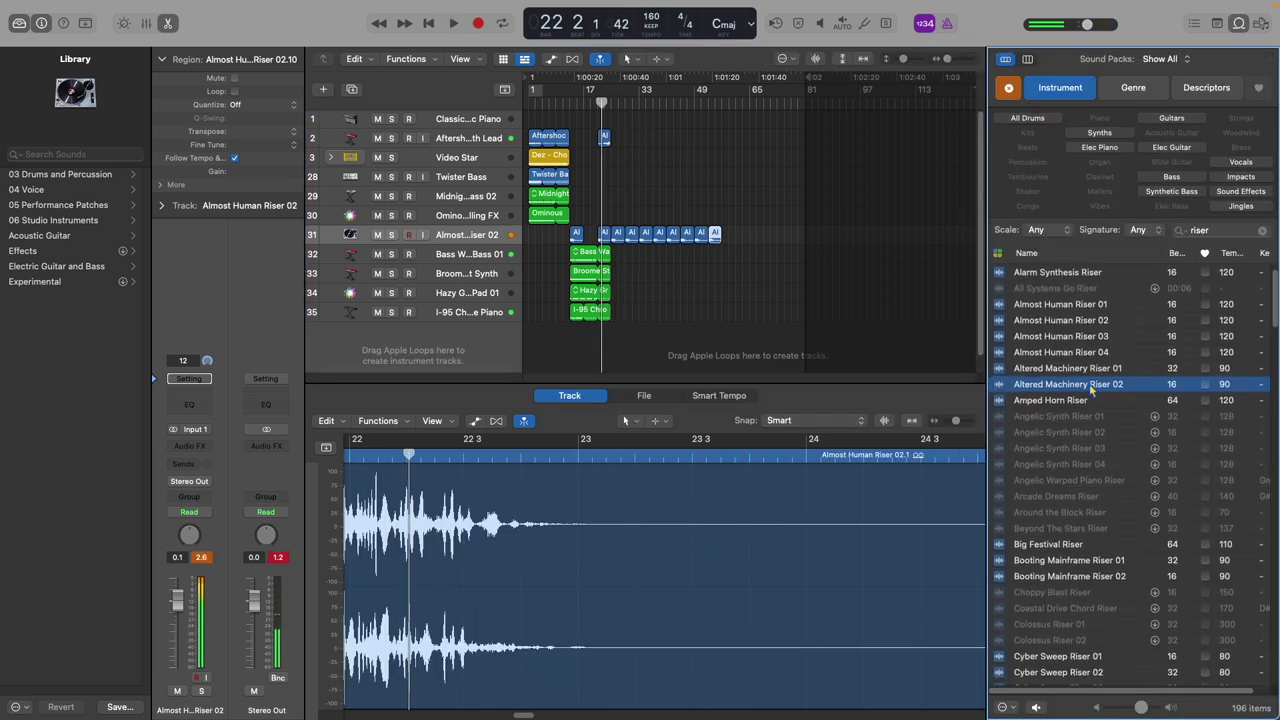
pyautogui.scroll(-1, 1087, 381)
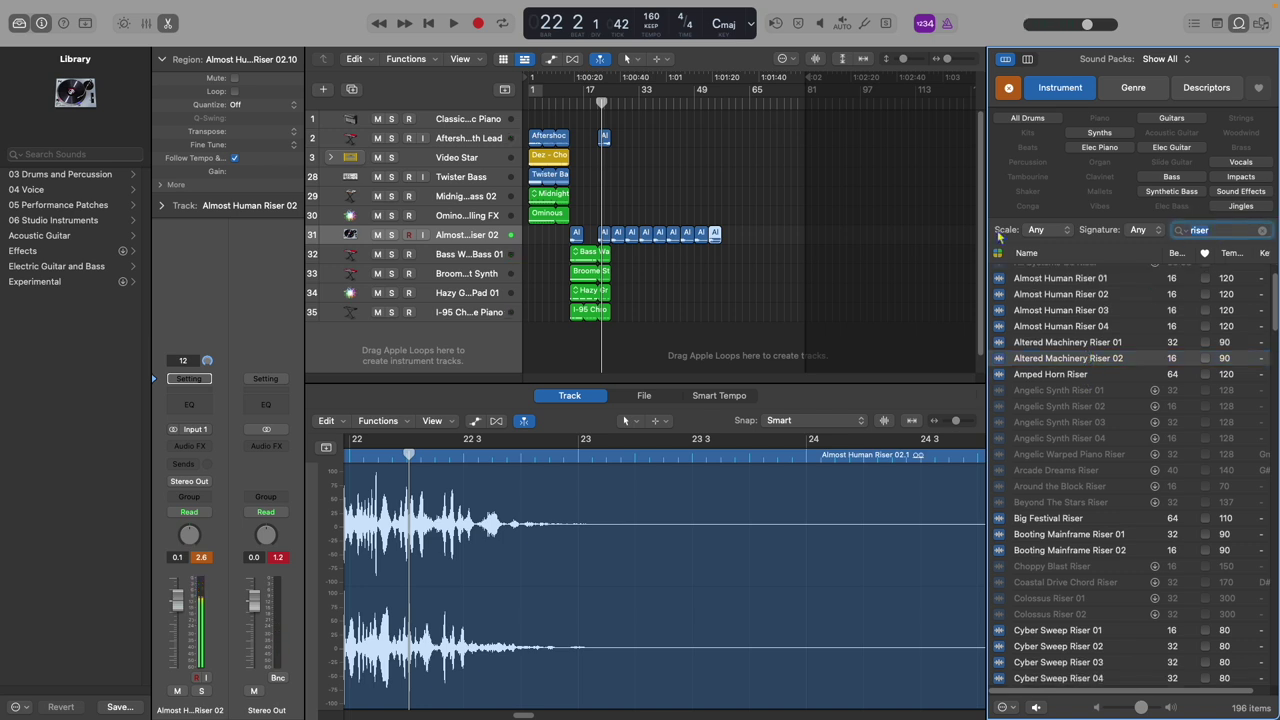
pyautogui.press('BackSpace')
pyautogui.scroll(-1, 634, 282)
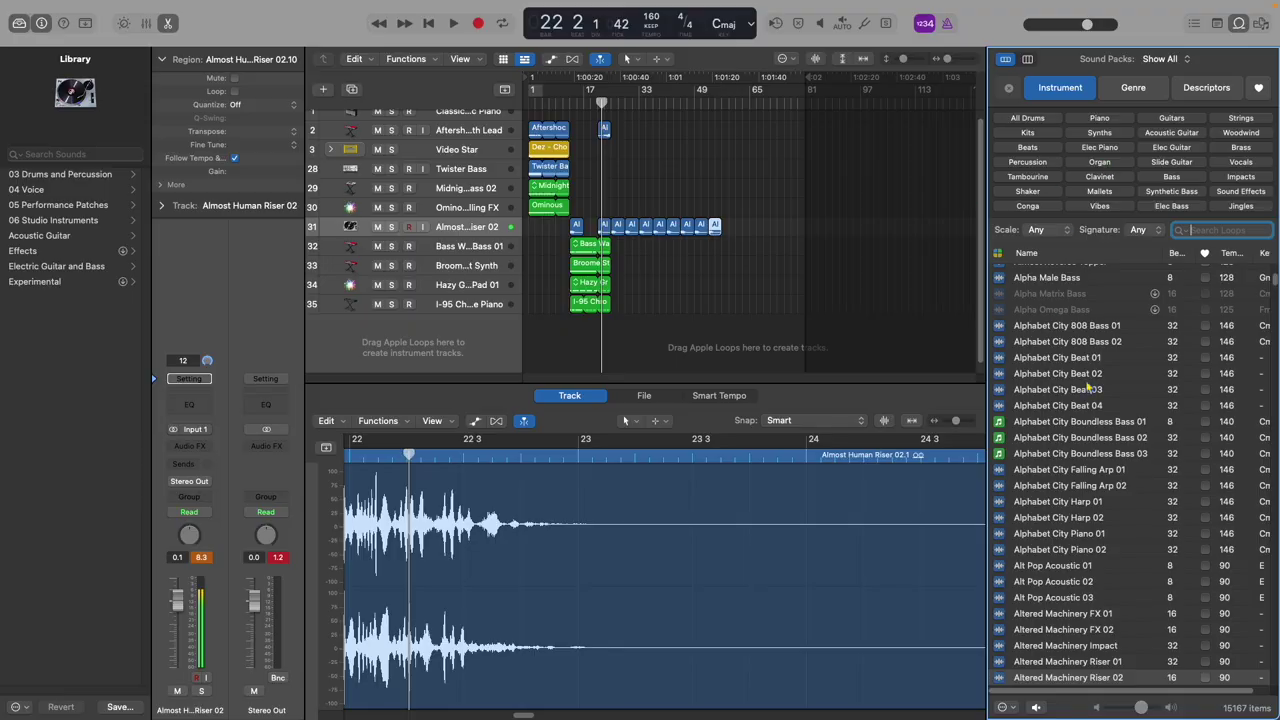
pyautogui.click(997, 256)
pyautogui.click(880, 260)
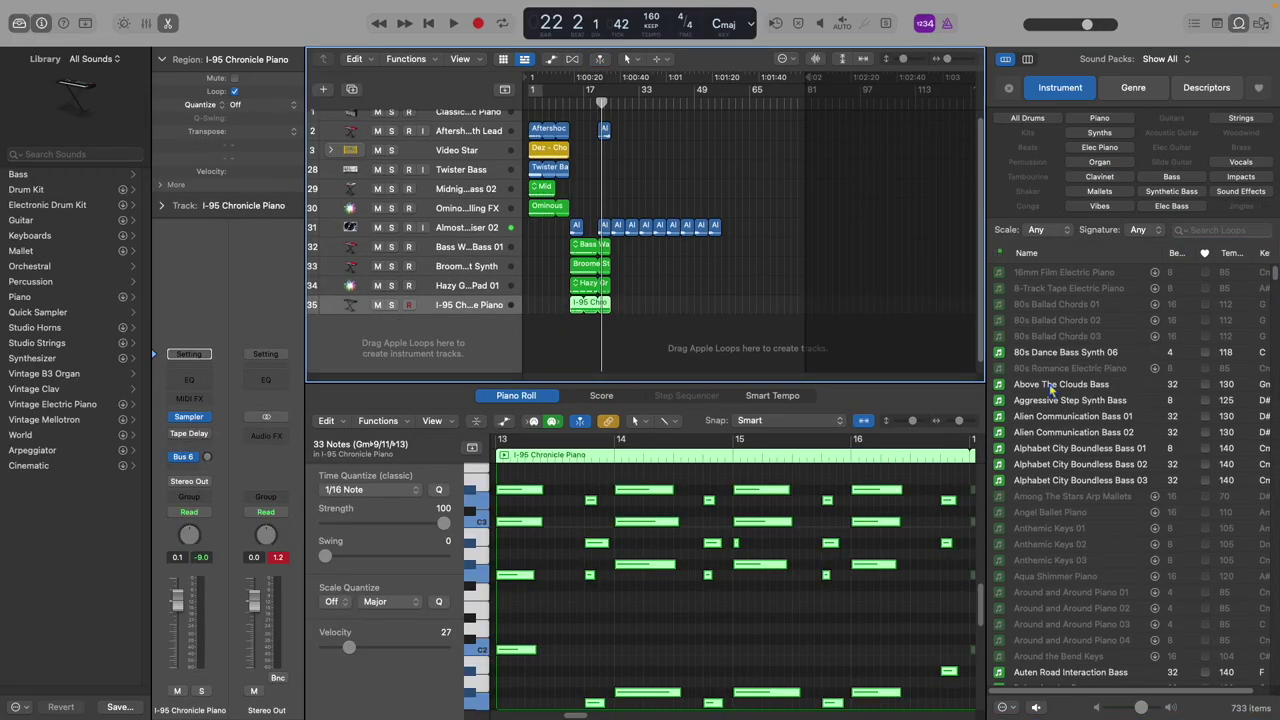
# Add Above The Clouds Bass, Alien Communication Bass 02, Auten Road Interaction Bass and Alphabet City Boundless Bass 03 at bar 25 on new tracks
pyautogui.moveTo(1050, 388); pyautogui.dragTo(610, 365)
pyautogui.moveTo(1073, 431); pyautogui.dragTo(614, 370)
pyautogui.scroll(-5, 1028, 422)
pyautogui.moveTo(1031, 390); pyautogui.dragTo(612, 358)
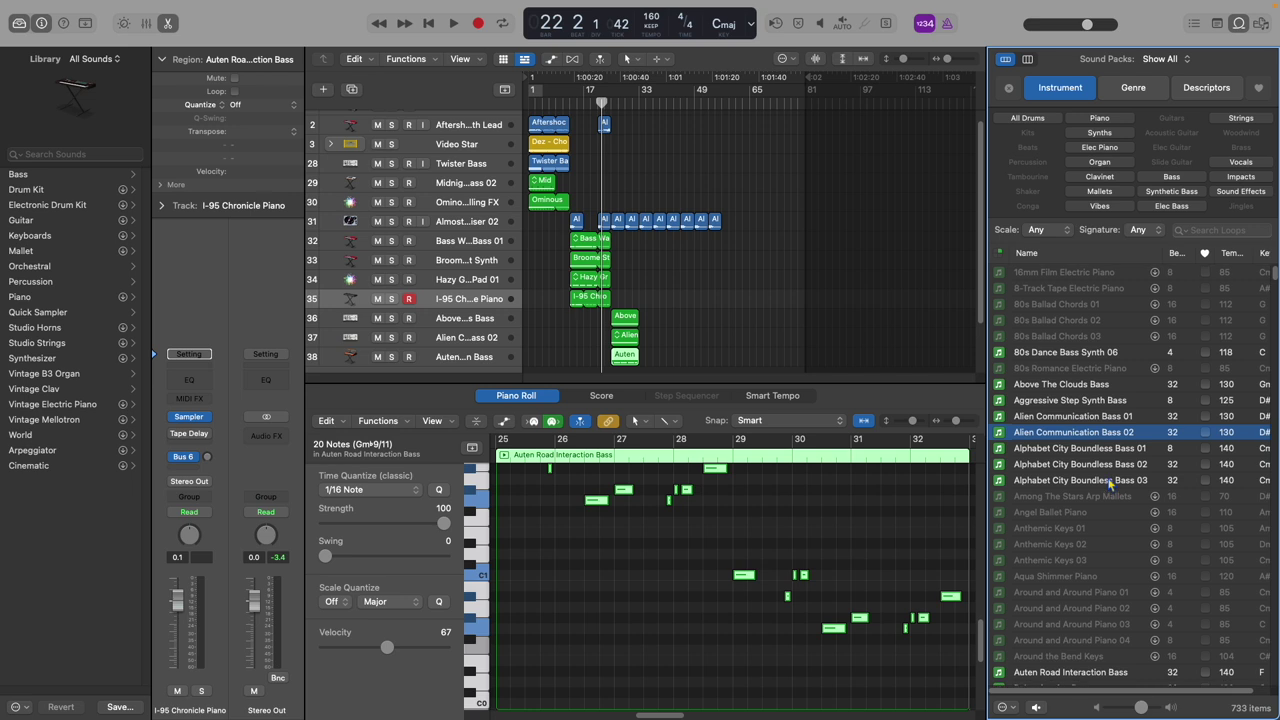
pyautogui.scroll(-2, 1097, 468)
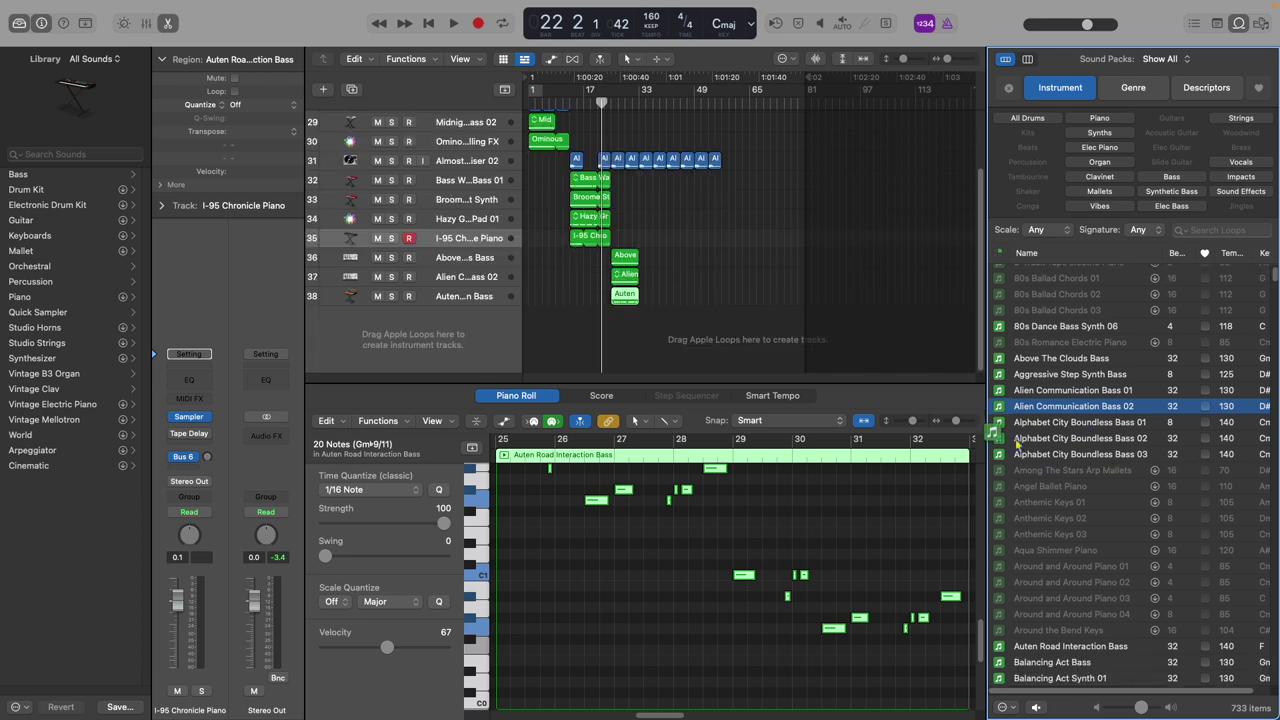
pyautogui.moveTo(1043, 455); pyautogui.dragTo(615, 318)
# Select the four new bass regions and loop them together to bar 57
pyautogui.scroll(-1, 630, 210)
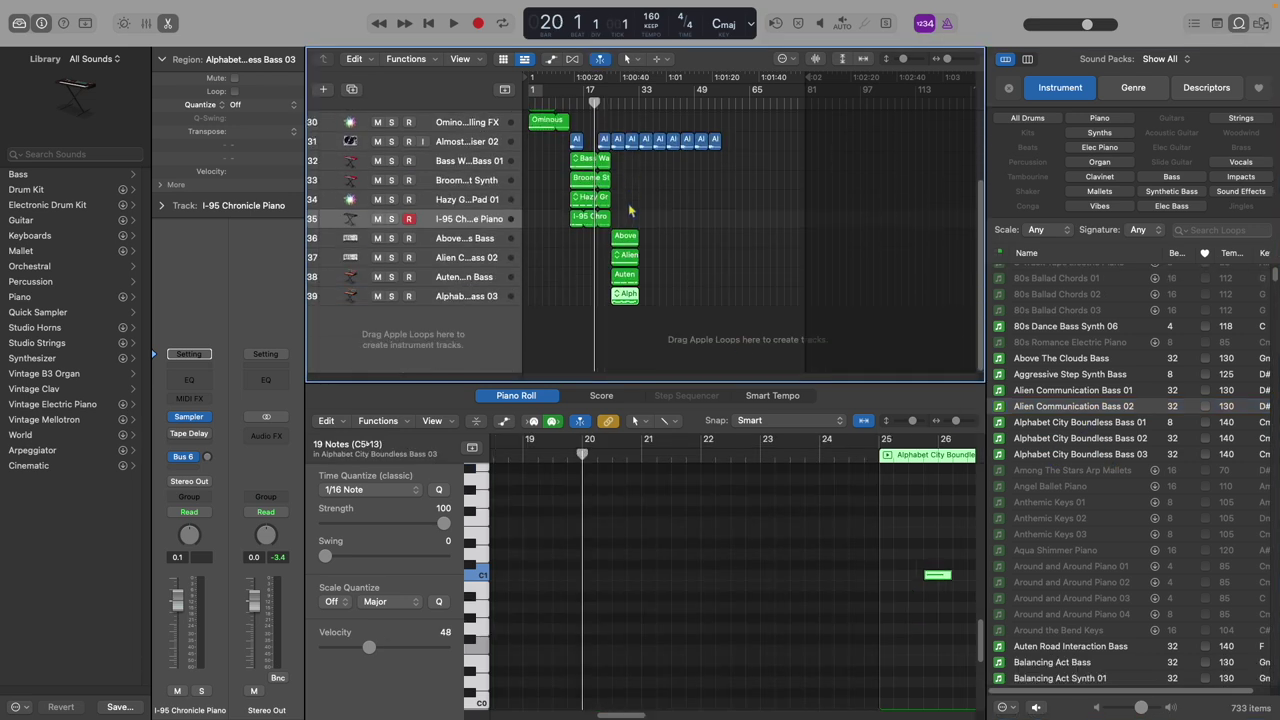
pyautogui.moveTo(630, 210); pyautogui.dragTo(729, 302)
pyautogui.scroll(5, 617, 158)
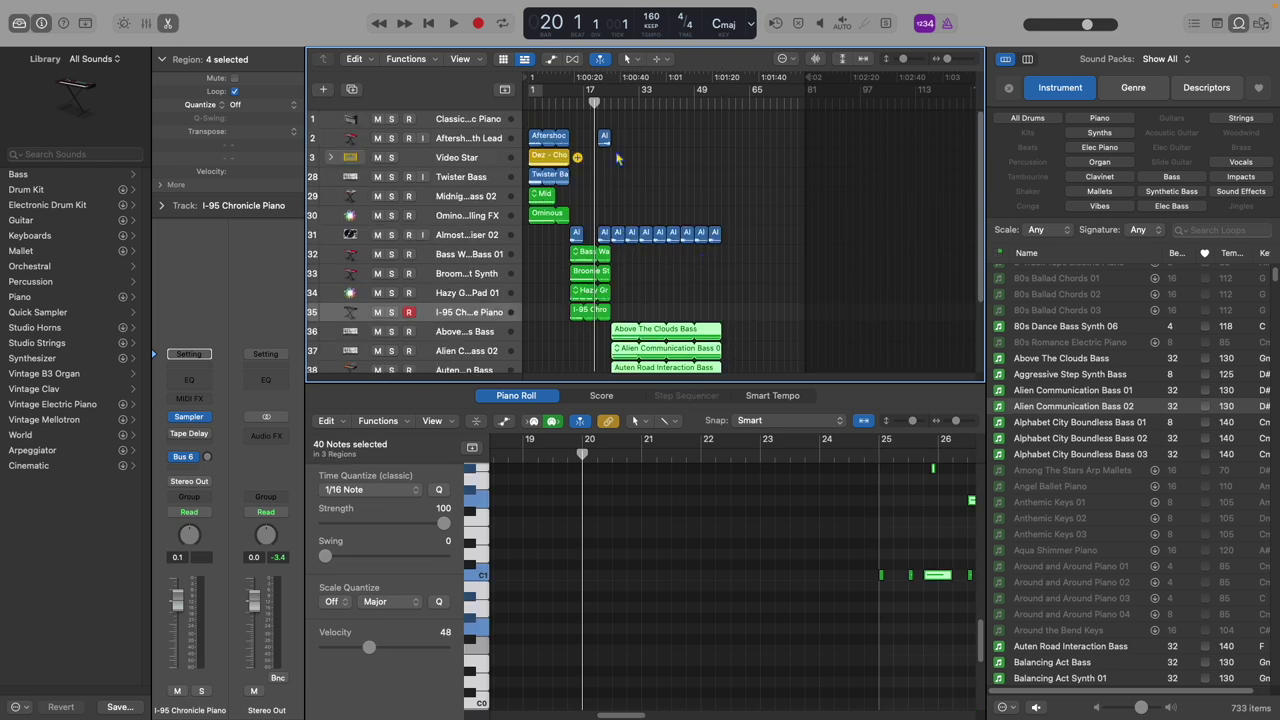
# Copy the Dez - Chorus region to bar 25 on the Video Star track and extend it to bar 57
pyautogui.click(560, 160)
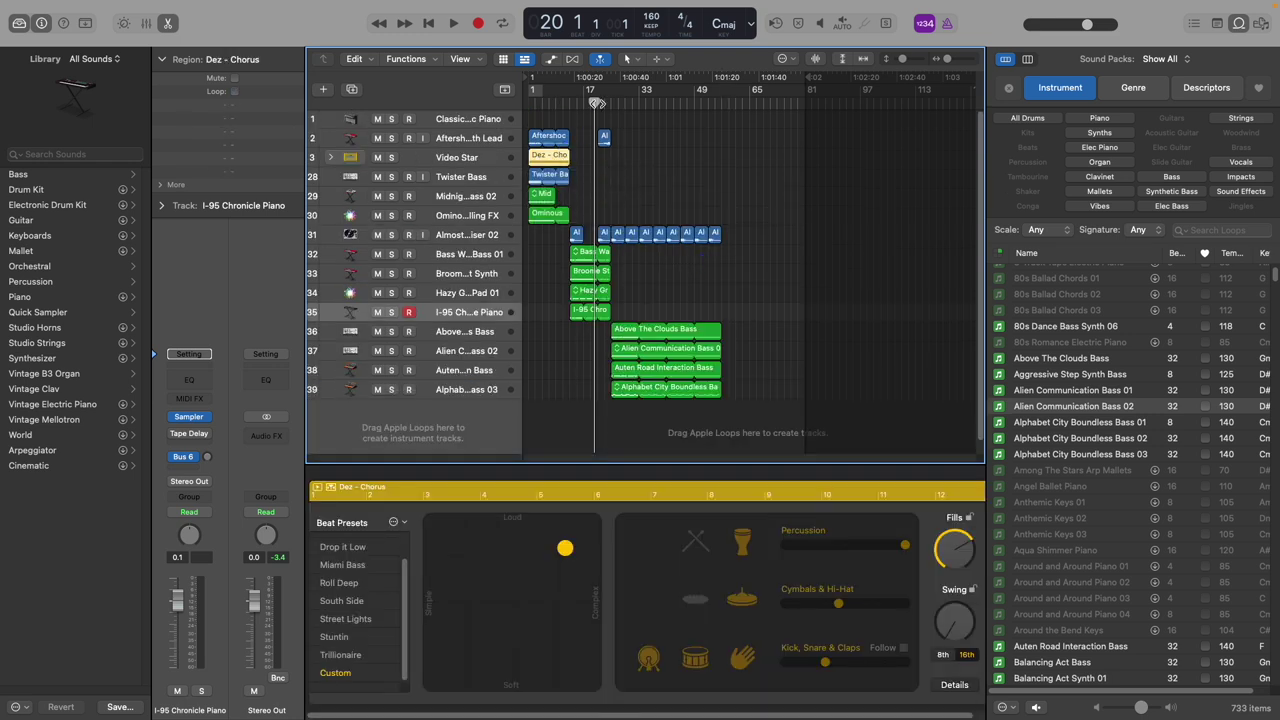
pyautogui.click(461, 161)
pyautogui.press('super+v')
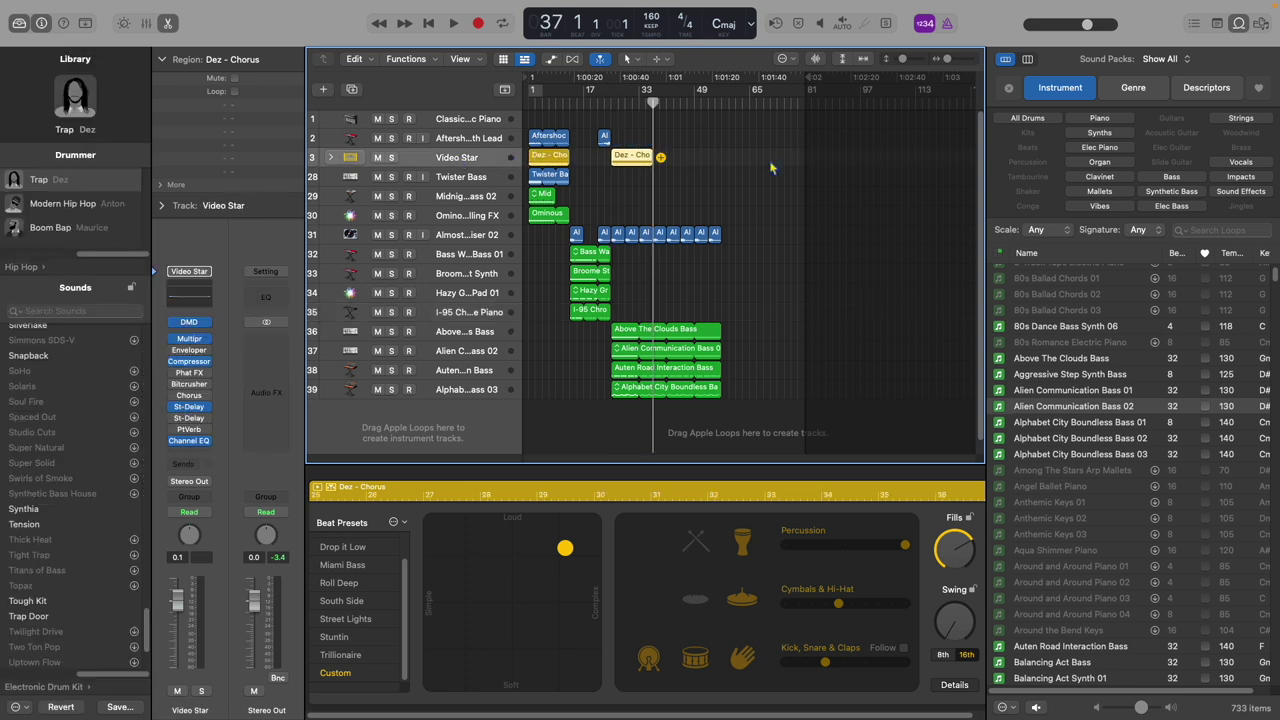
pyautogui.moveTo(655, 160); pyautogui.dragTo(722, 176)
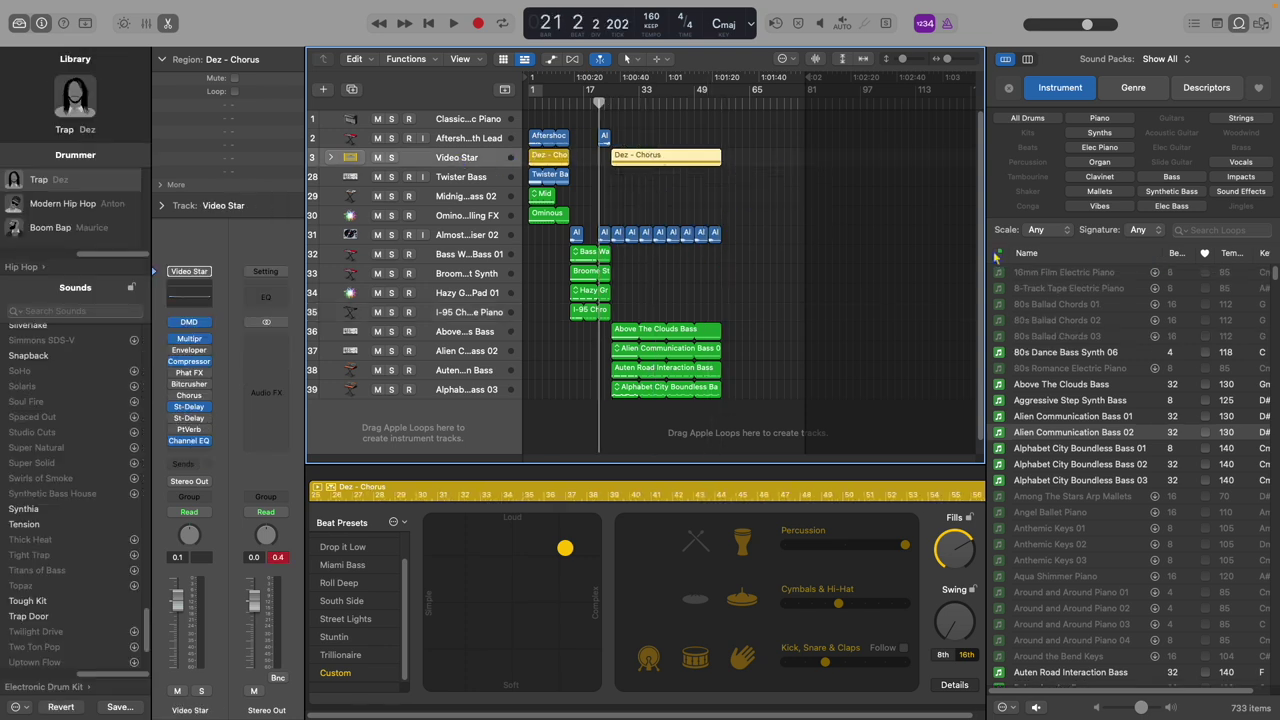
# Show all loop types in the Orchestral genre and place Courier Strings on the Twister Bass track from bar 25, looped to bar 57
pyautogui.click(998, 254)
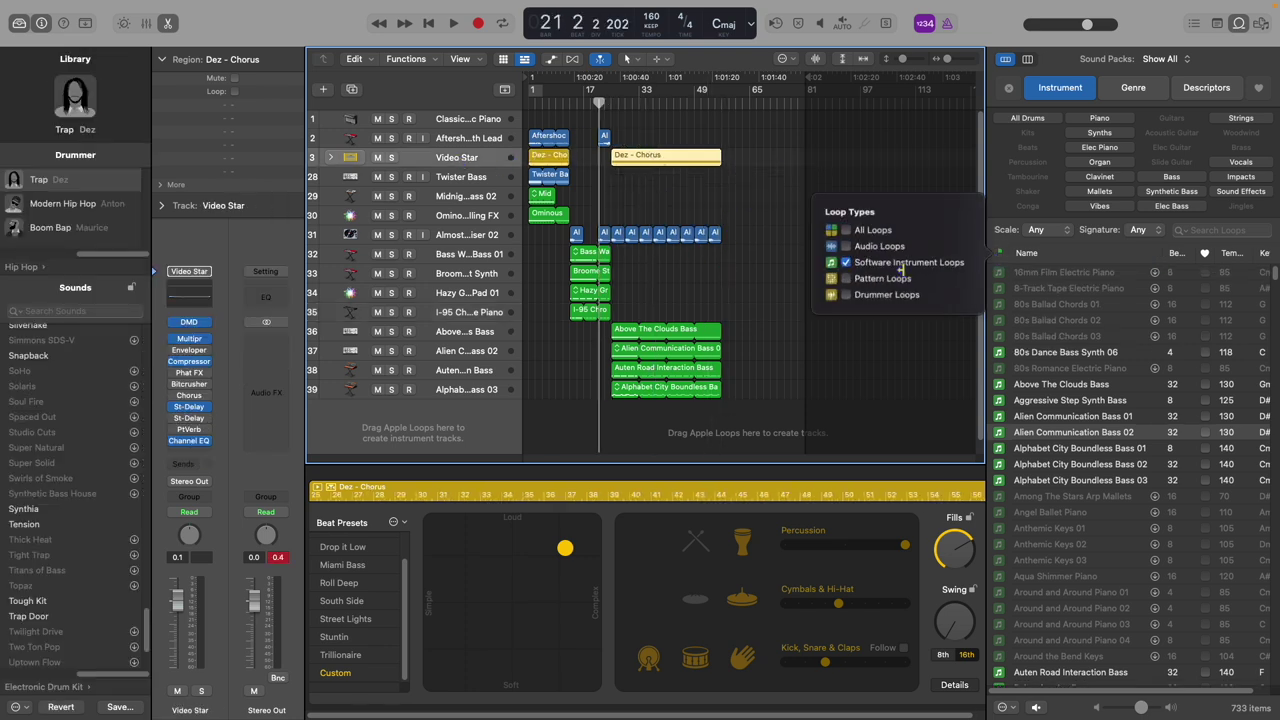
pyautogui.click(846, 229)
pyautogui.click(1089, 255)
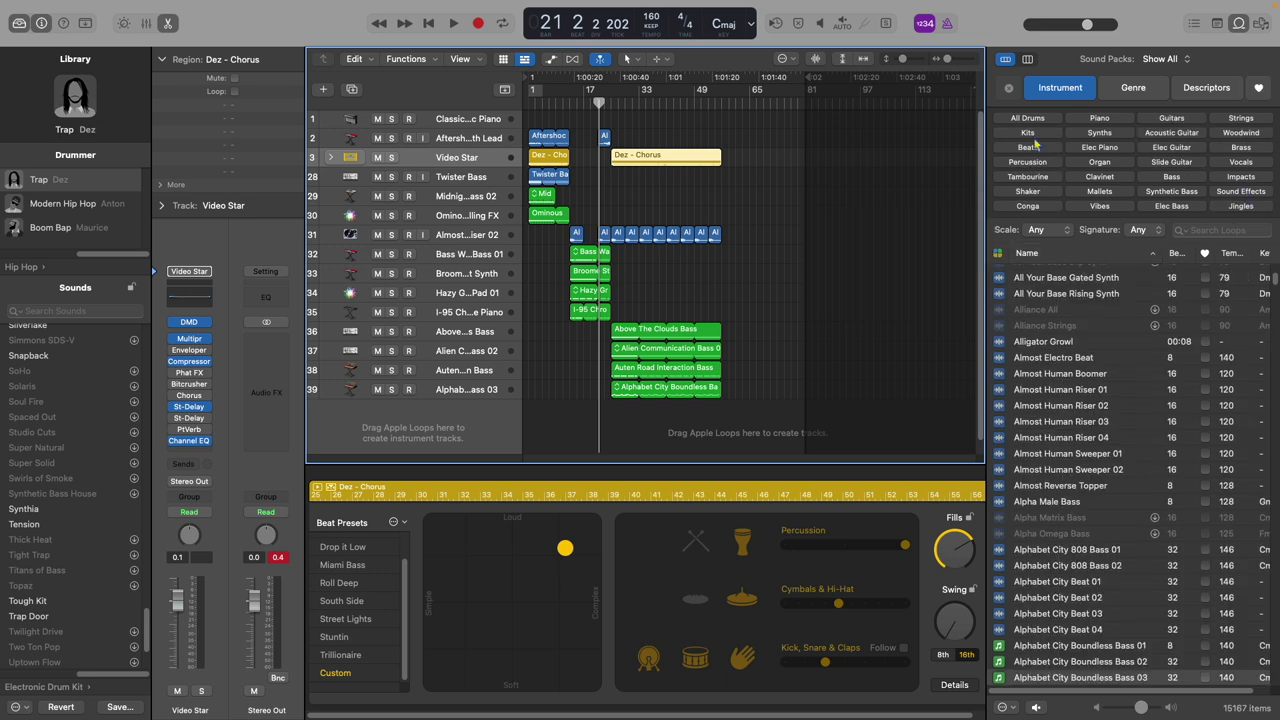
pyautogui.click(1132, 88)
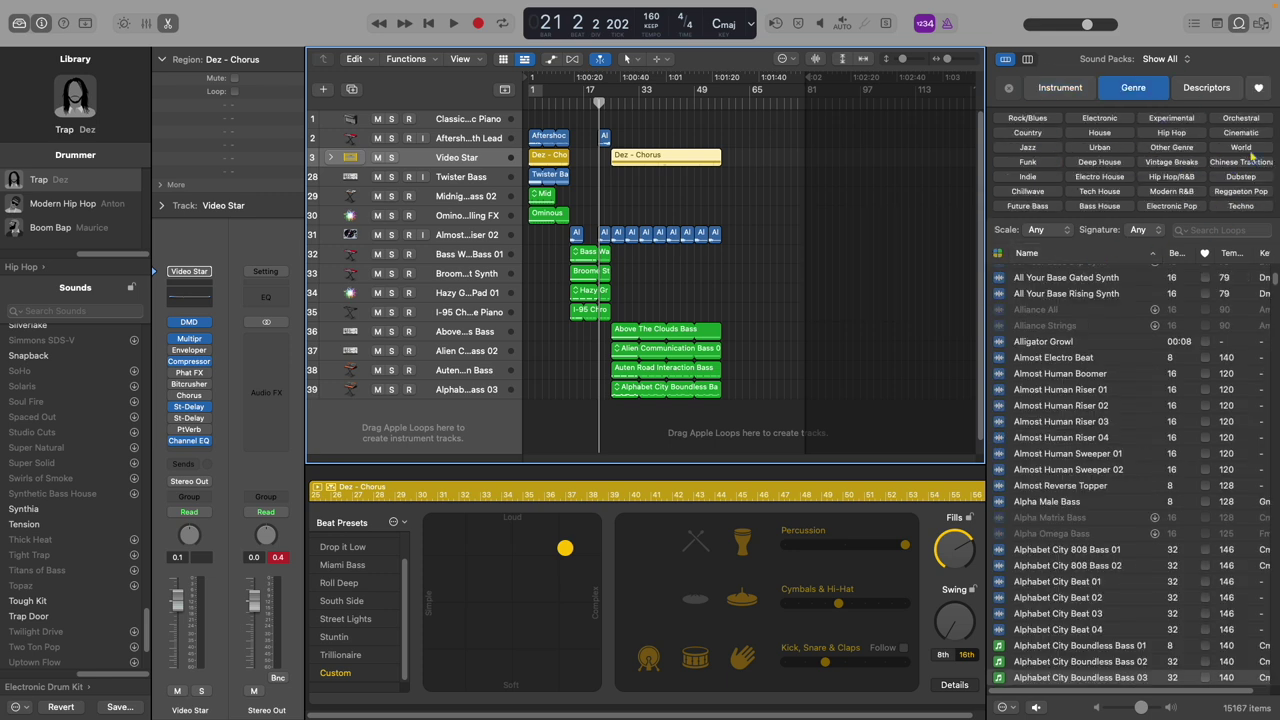
pyautogui.click(1241, 119)
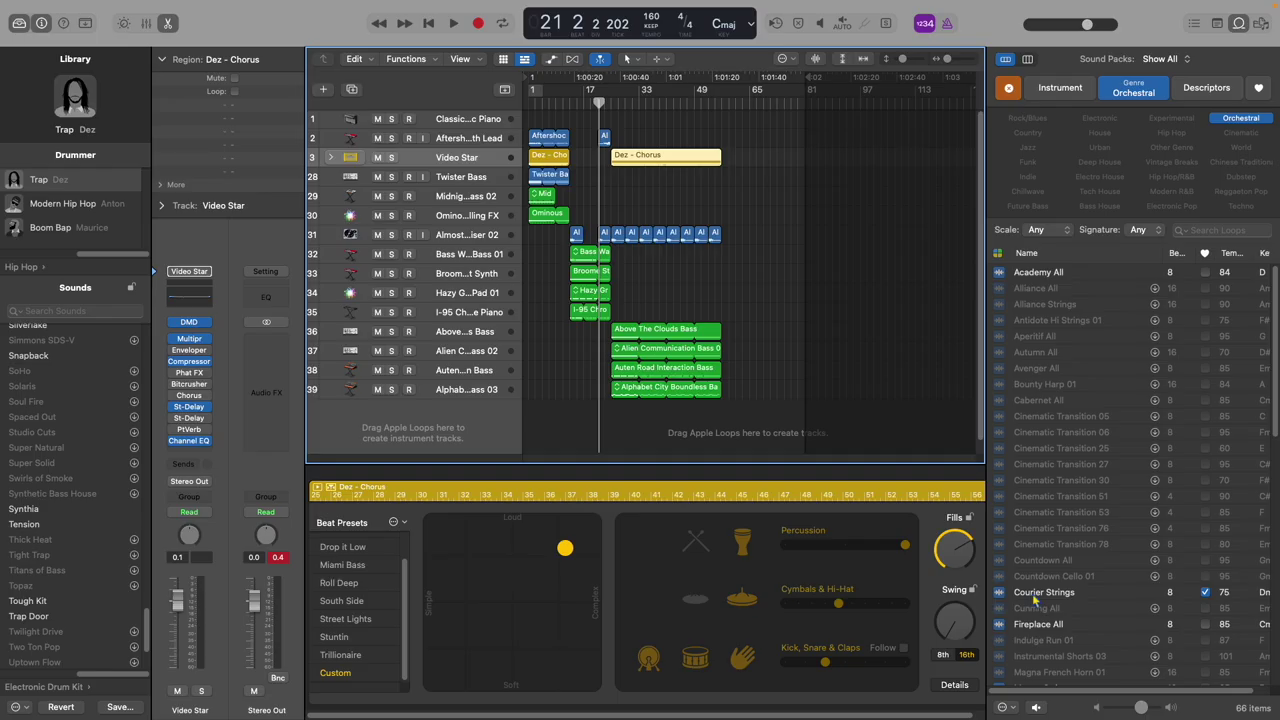
pyautogui.moveTo(1035, 600); pyautogui.dragTo(630, 176)
# Try looping the Altered Machinery Riser 02 region on the Aftershock Synth Lead track from bar 21 to bar 57
pyautogui.moveTo(600, 107); pyautogui.dragTo(720, 131)
pyautogui.click(598, 103)
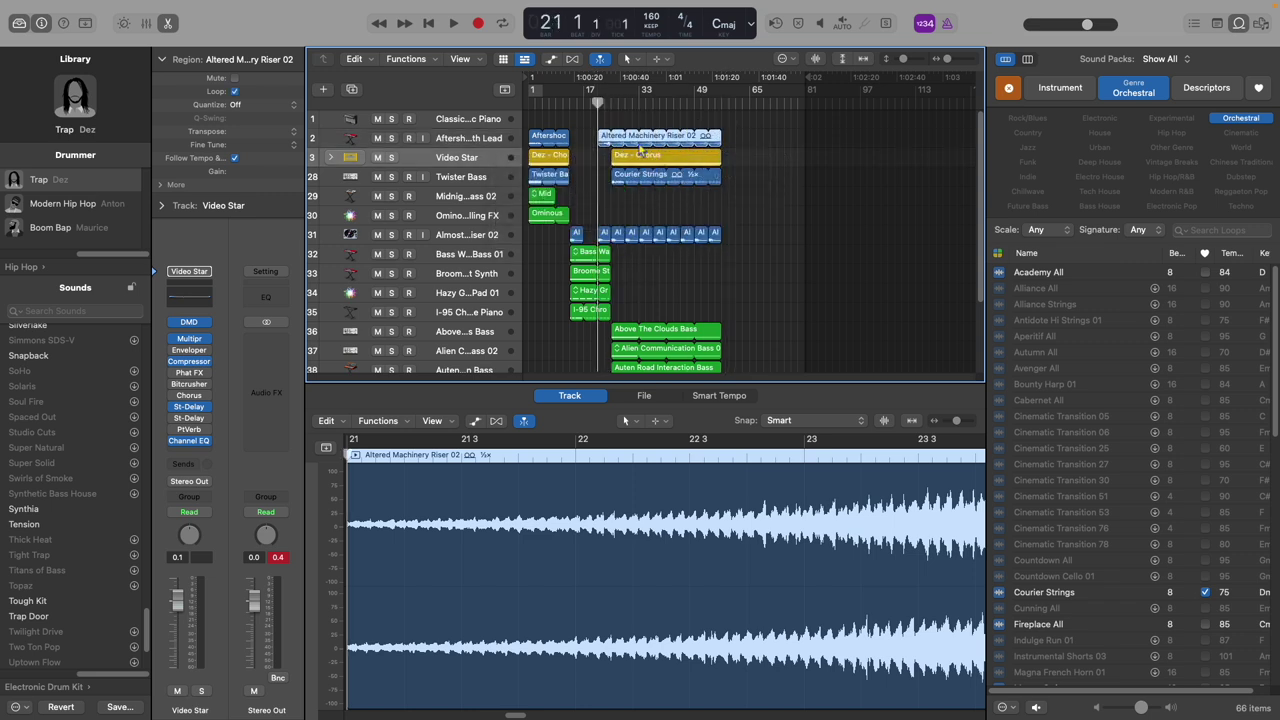
pyautogui.scroll(-2, 615, 232)
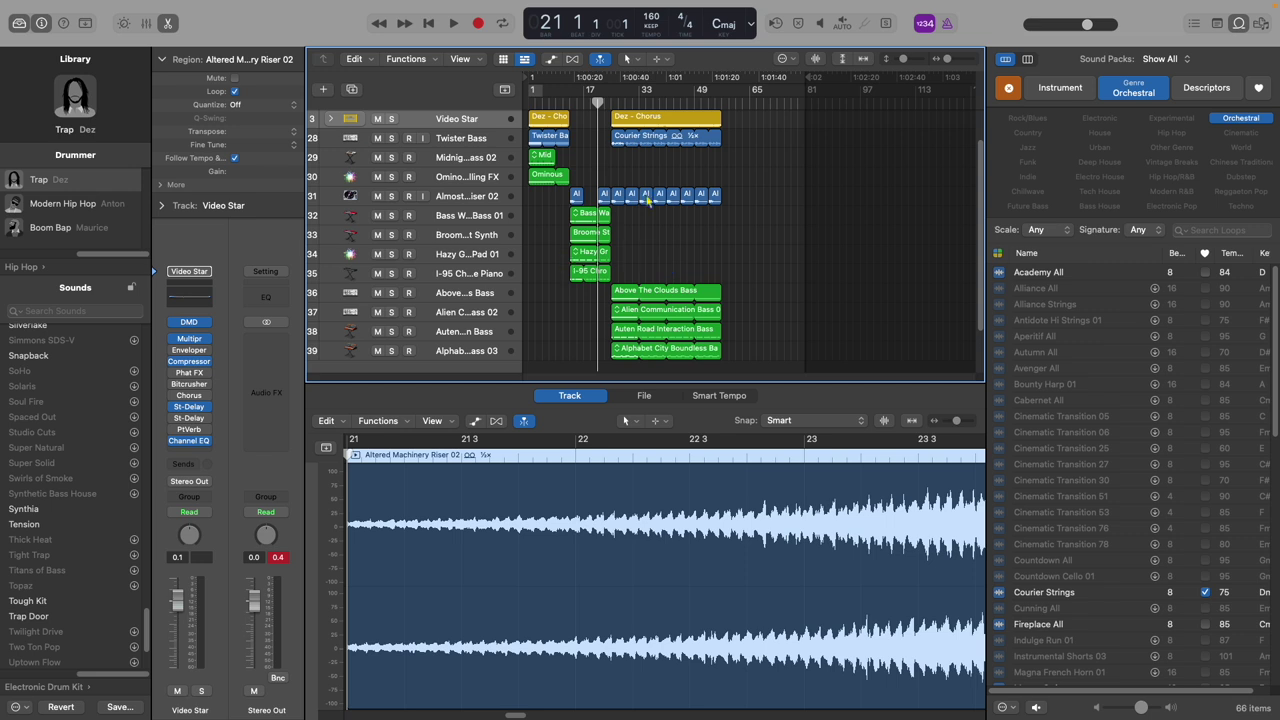
pyautogui.scroll(2, 670, 220)
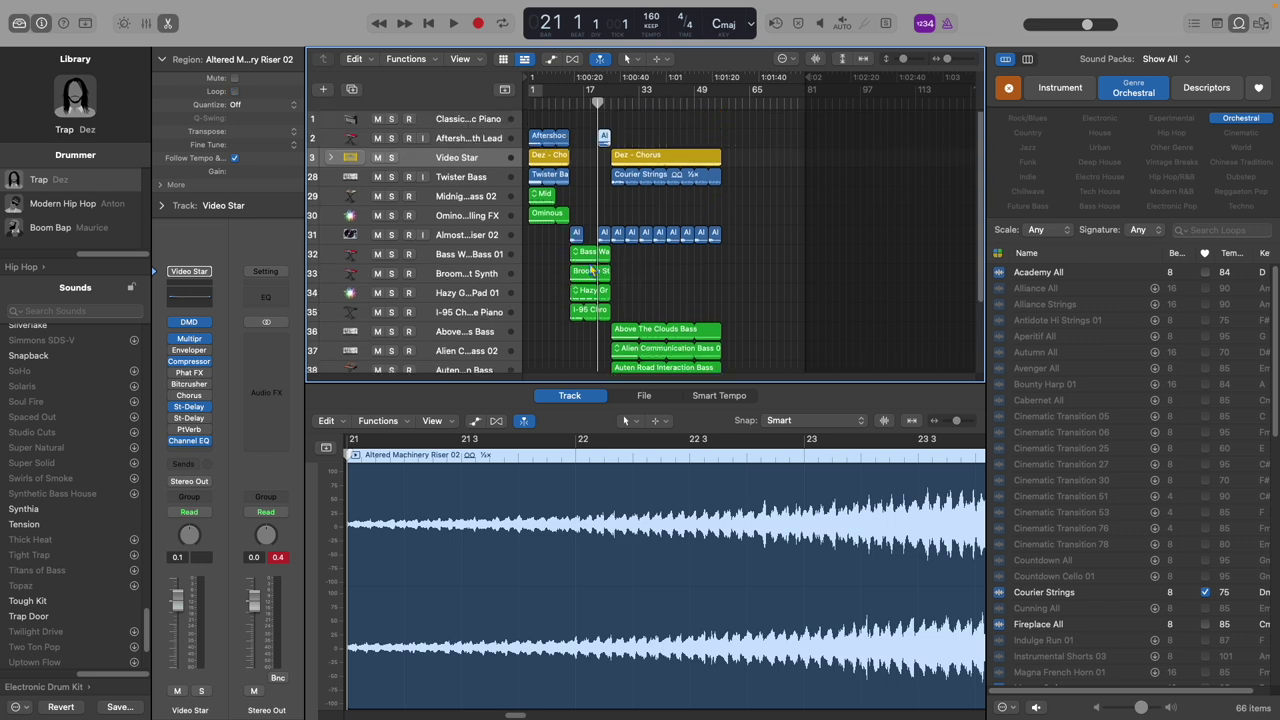
# Hide the editor, dismiss the Picker Wheel result "Drum kit that starts with D" and set the Logic Pro playhead to bar 25
pyautogui.press('e')
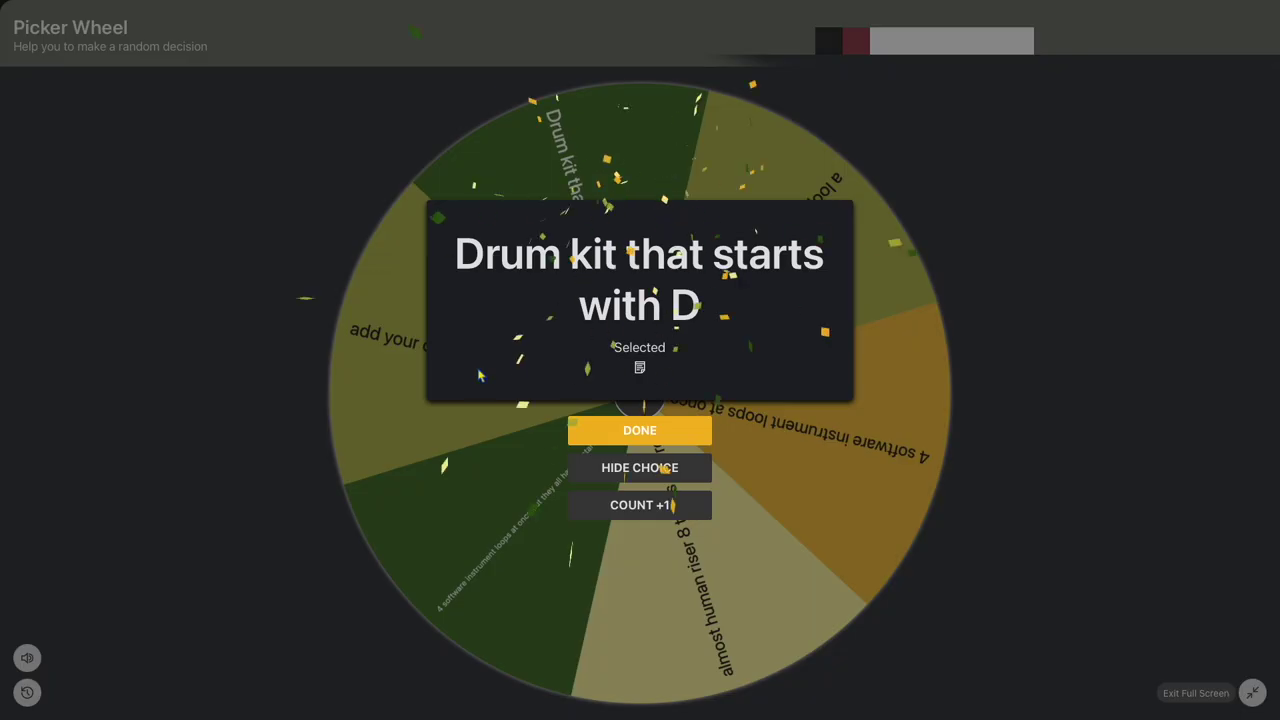
pyautogui.click(334, 530)
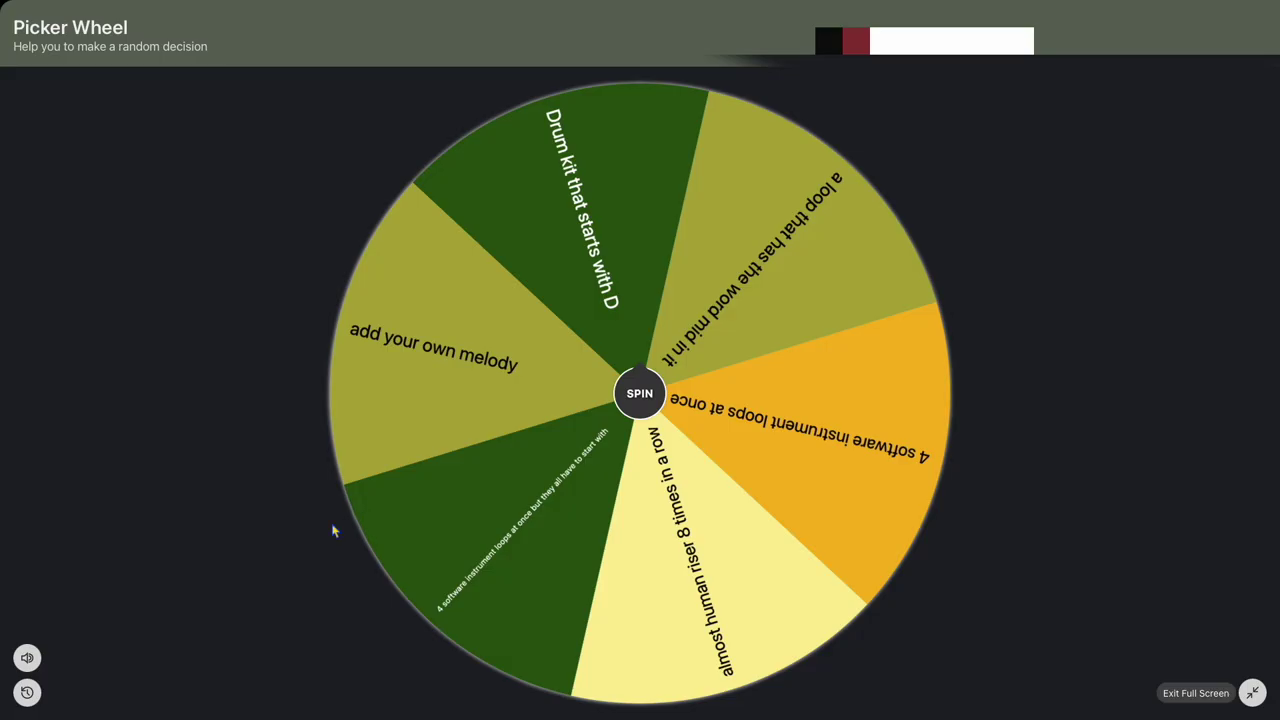
pyautogui.click(612, 111)
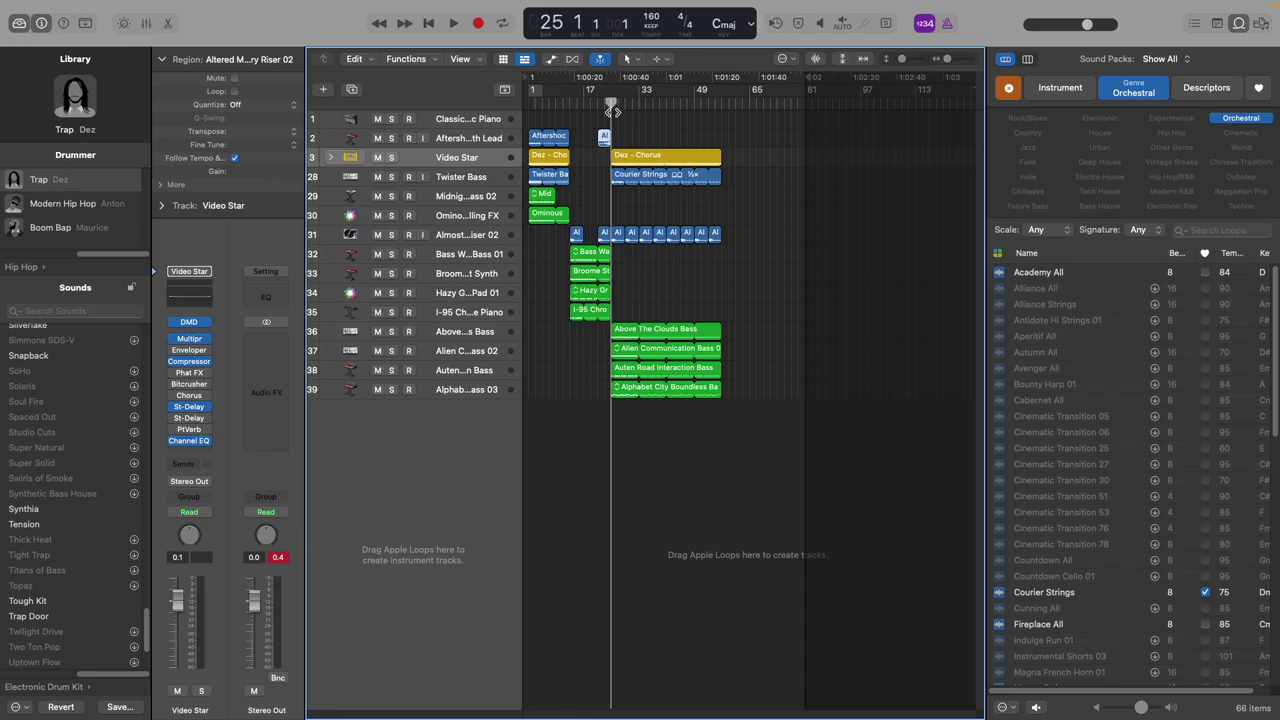
# Browse the library's electronic drum kits for names starting with D
pyautogui.scroll(-5, 1247, 537)
pyautogui.scroll(5, 1194, 480)
pyautogui.scroll(10, 30, 490)
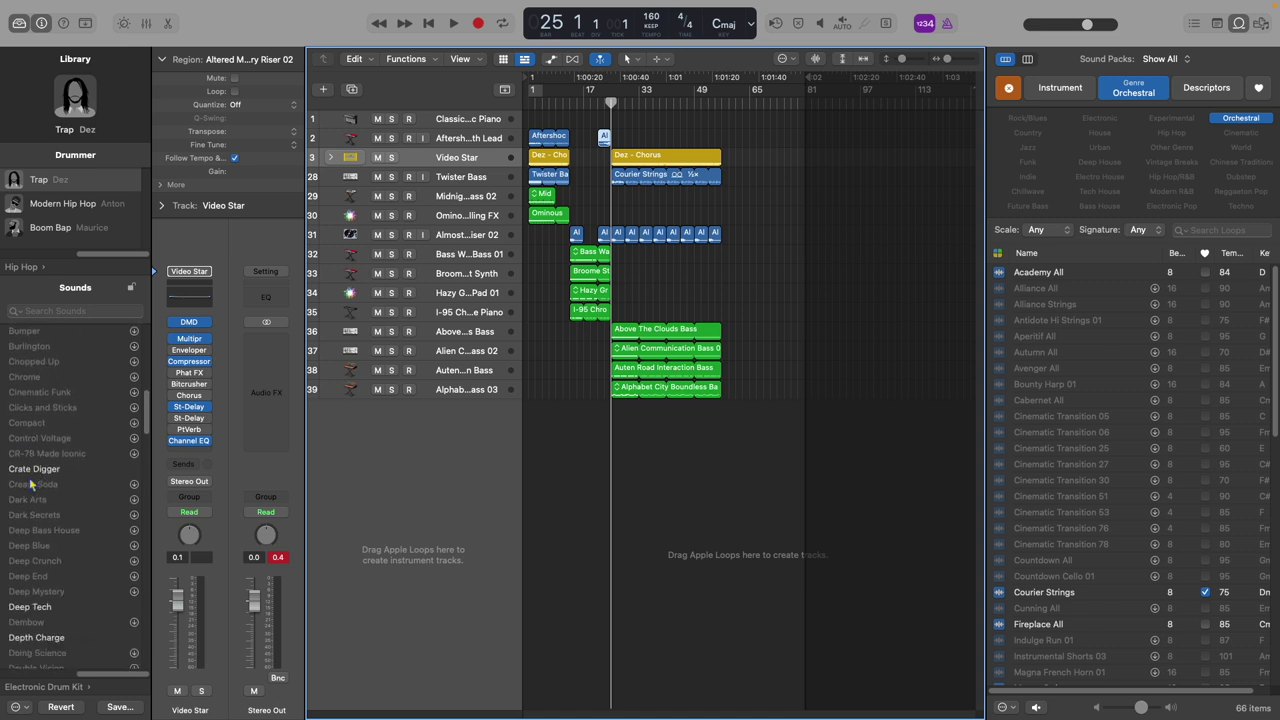
pyautogui.click(44, 458)
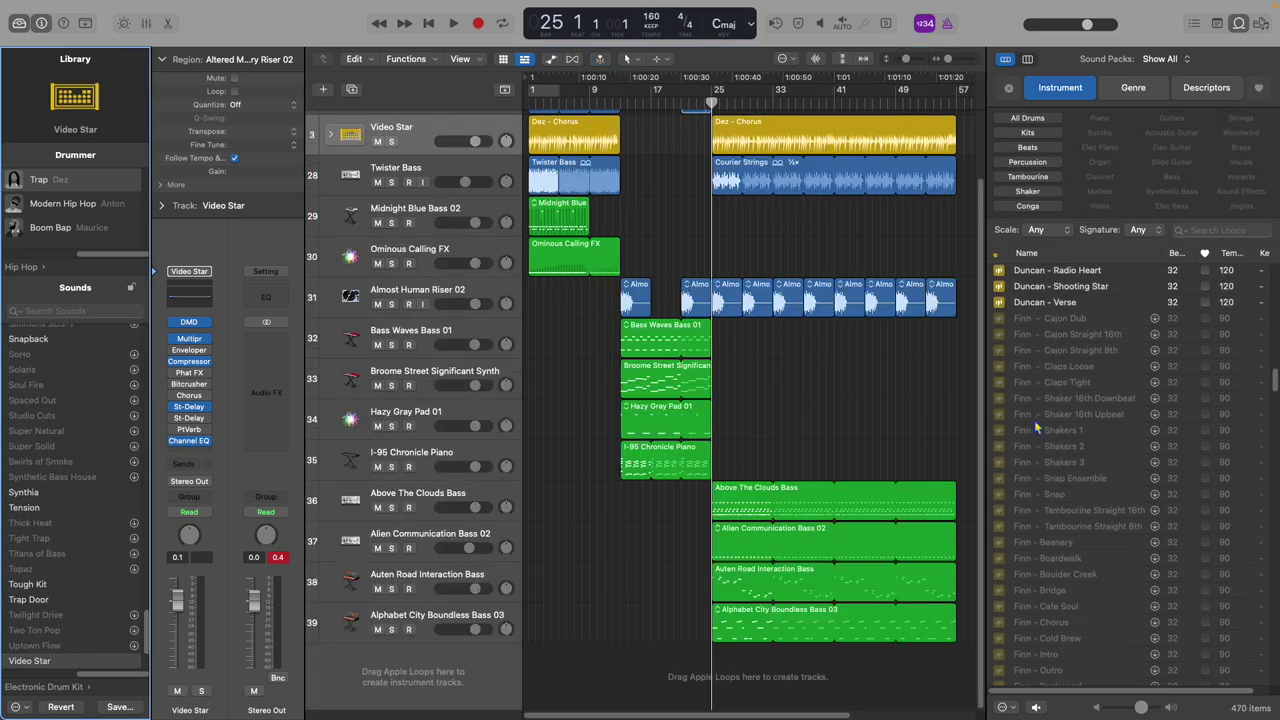
# Place the Duncan - Chorus drummer loop at bar 25 on a new track below Alphabet City Boundless Bass 03
pyautogui.scroll(2, 1034, 422)
pyautogui.moveTo(1047, 360); pyautogui.dragTo(730, 652)
# Change the new drummer track's kit to Deep Tech and extend its Duncan - Chorus region to bar 57
pyautogui.scroll(7, 24, 436)
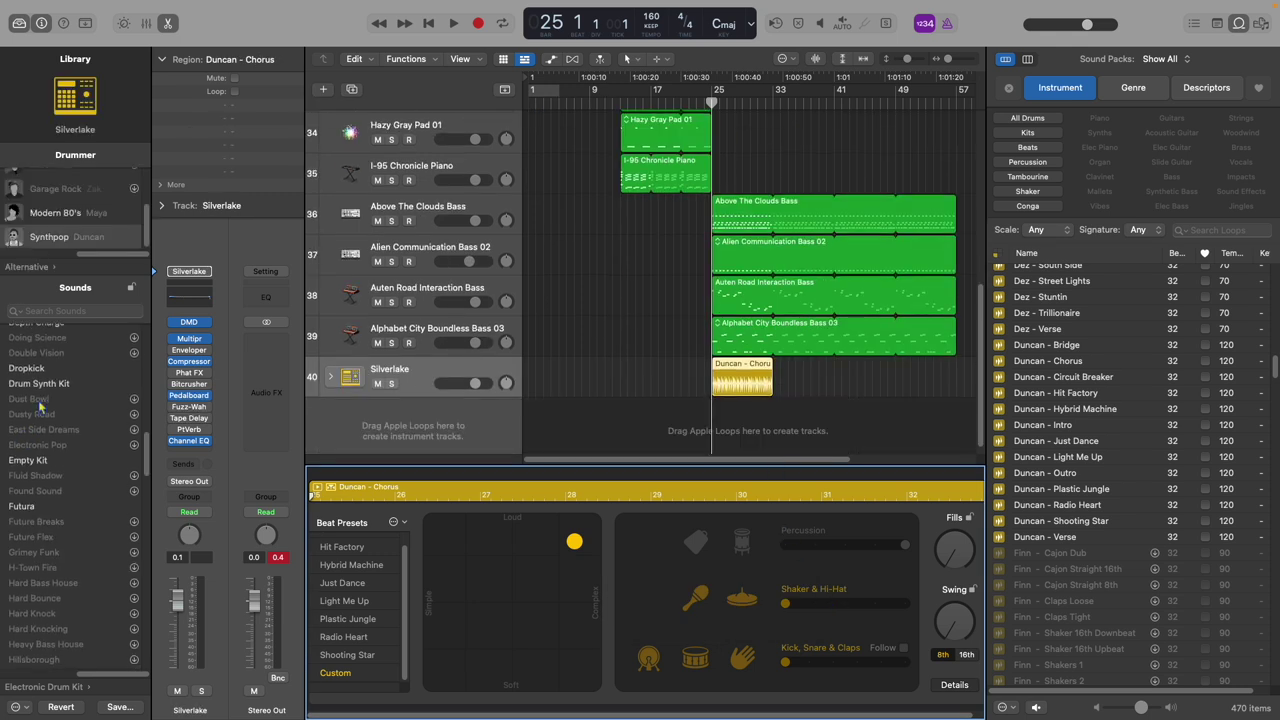
pyautogui.click(30, 613)
pyautogui.moveTo(774, 384); pyautogui.dragTo(956, 384)
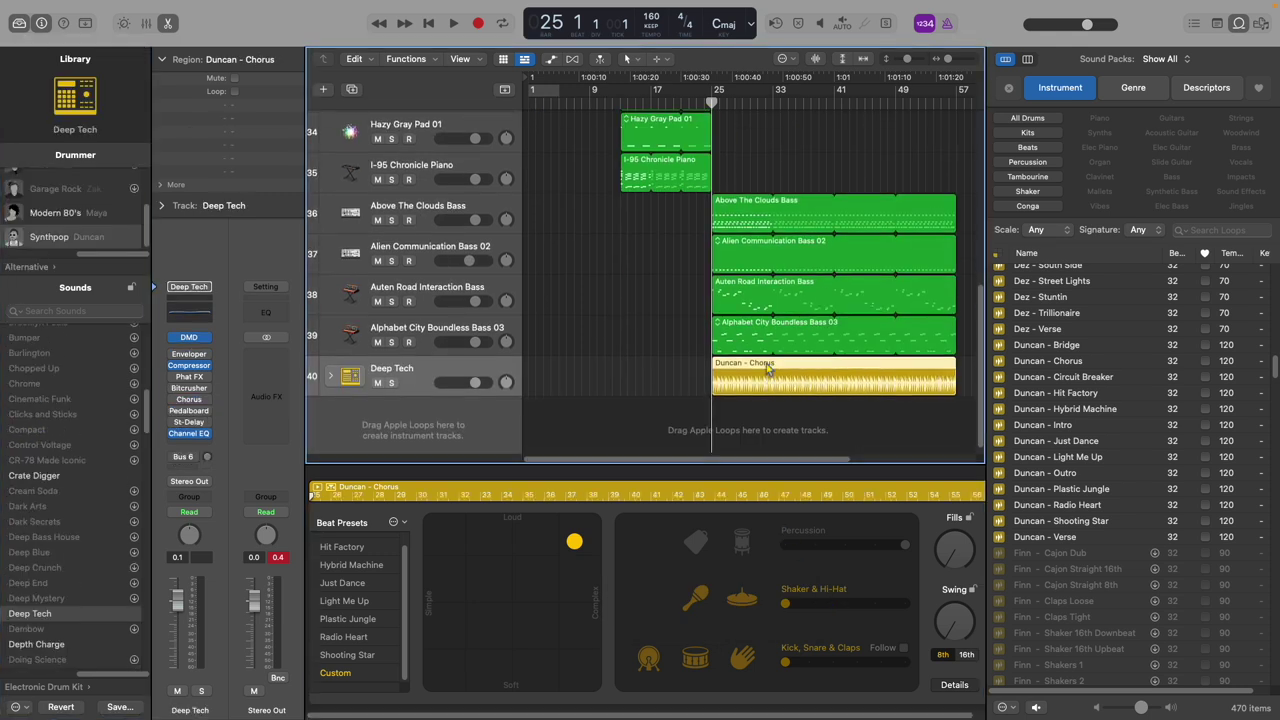
# Copy the opening section's five regions, from Aftershock Synth Lead through Ominous Calling FX, to bar 57
pyautogui.scroll(8, 766, 368)
pyautogui.scroll(-7, 764, 370)
pyautogui.scroll(8, 762, 371)
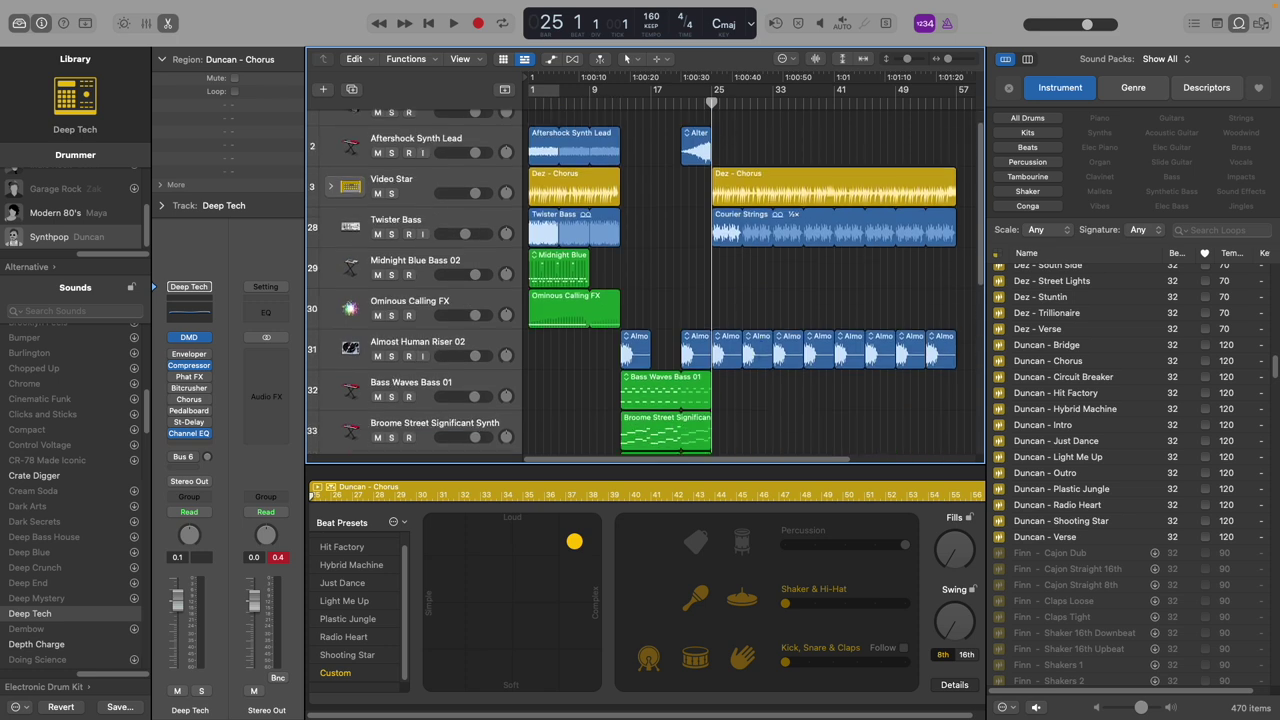
pyautogui.scroll(-7, 720, 440)
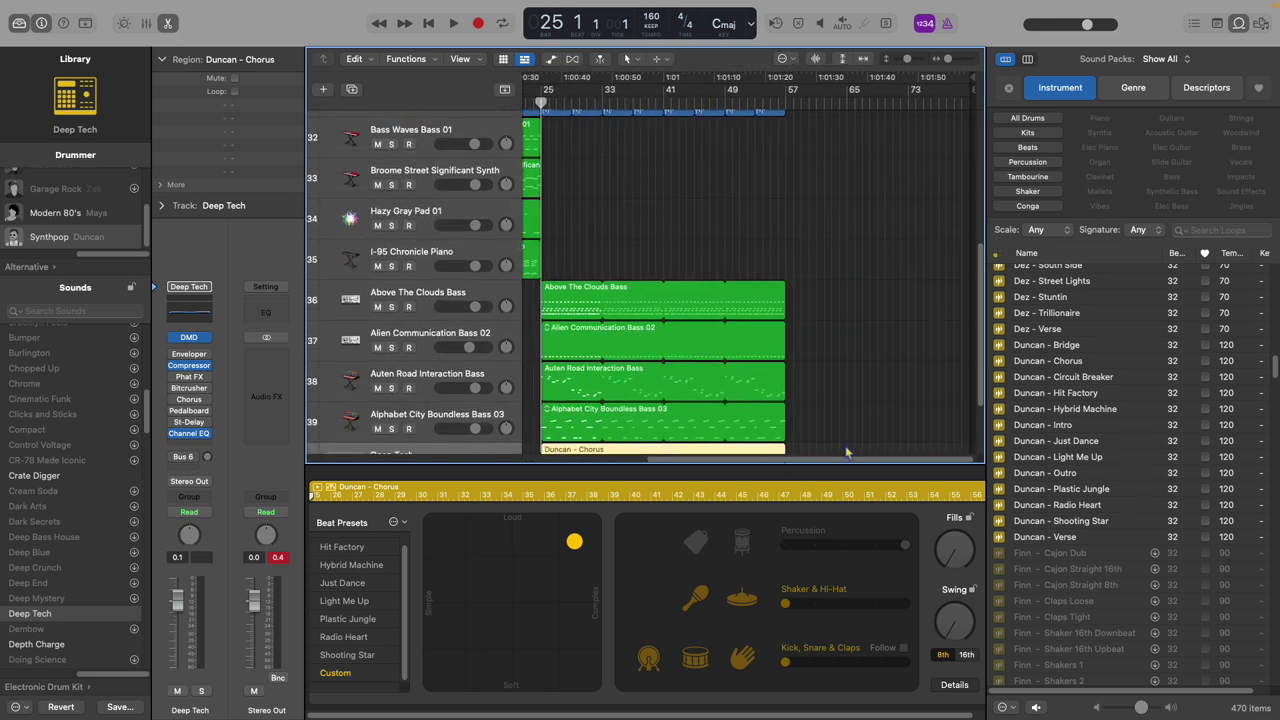
pyautogui.scroll(7, 650, 360)
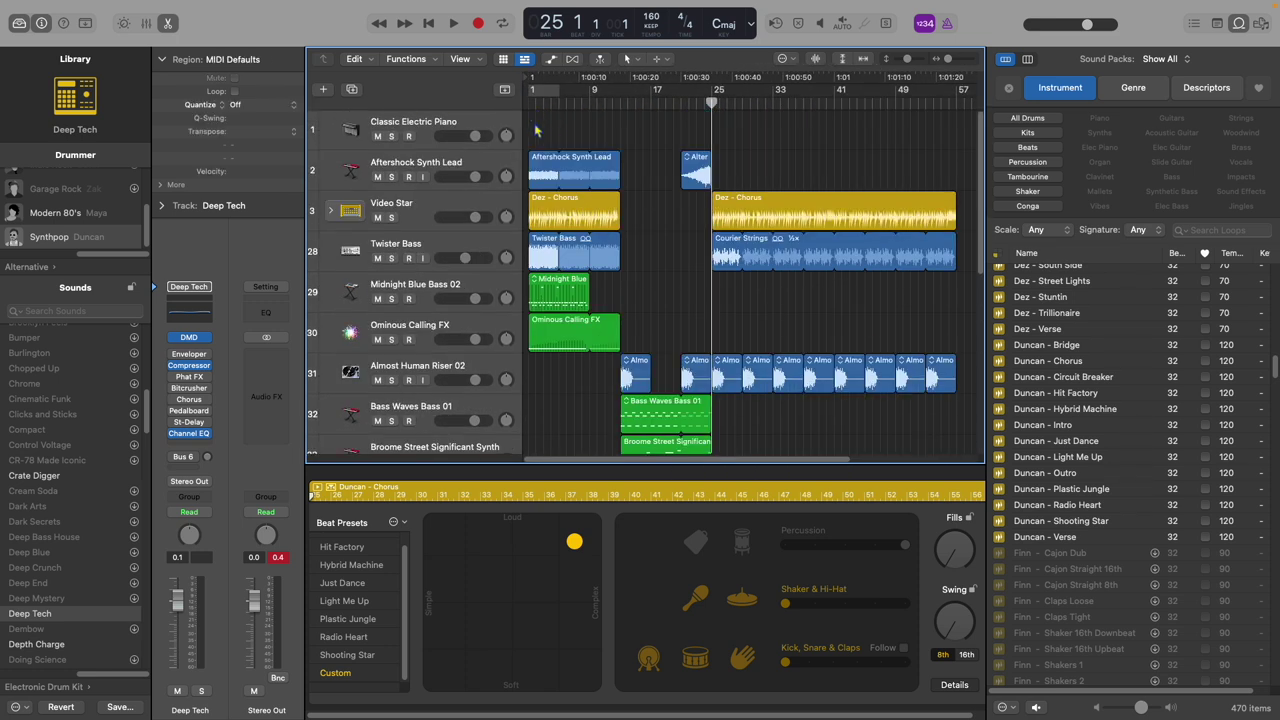
pyautogui.moveTo(535, 130); pyautogui.dragTo(610, 352)
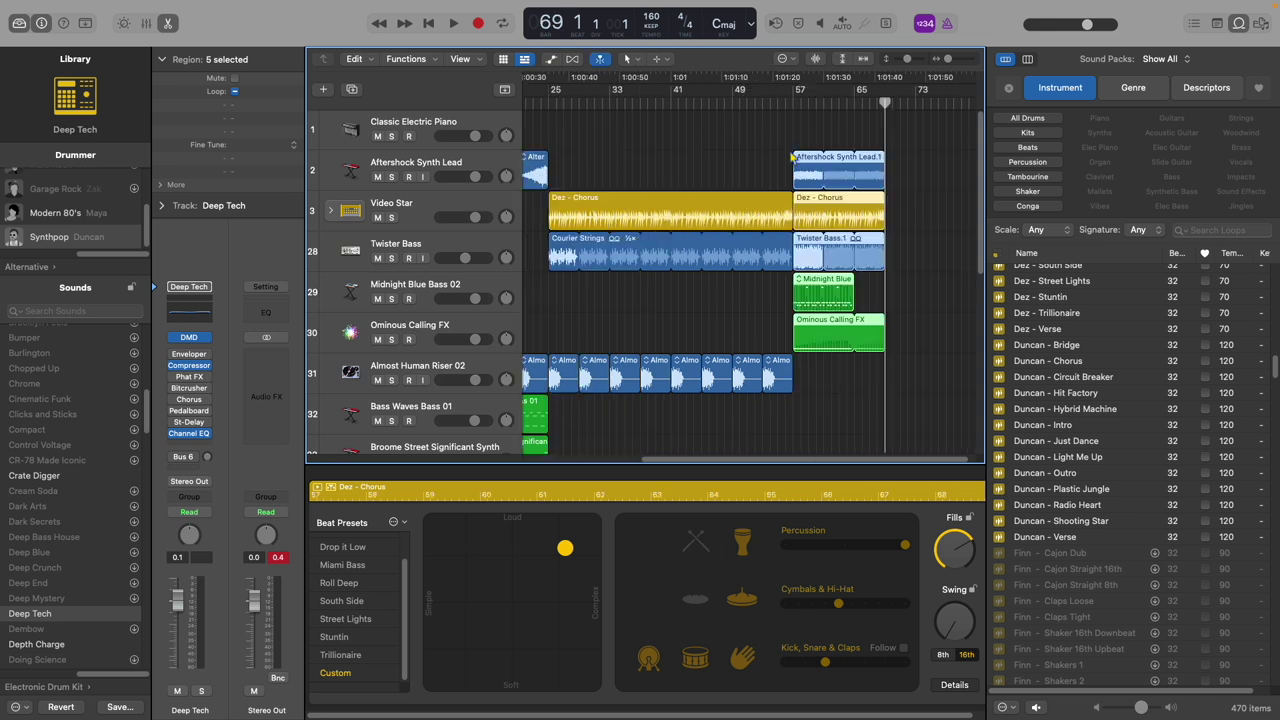
# Copy the Altered riser region at bar 21 of the Aftershock Synth Lead track to bar 53
pyautogui.click(758, 104)
pyautogui.moveTo(705, 462); pyautogui.dragTo(645, 461)
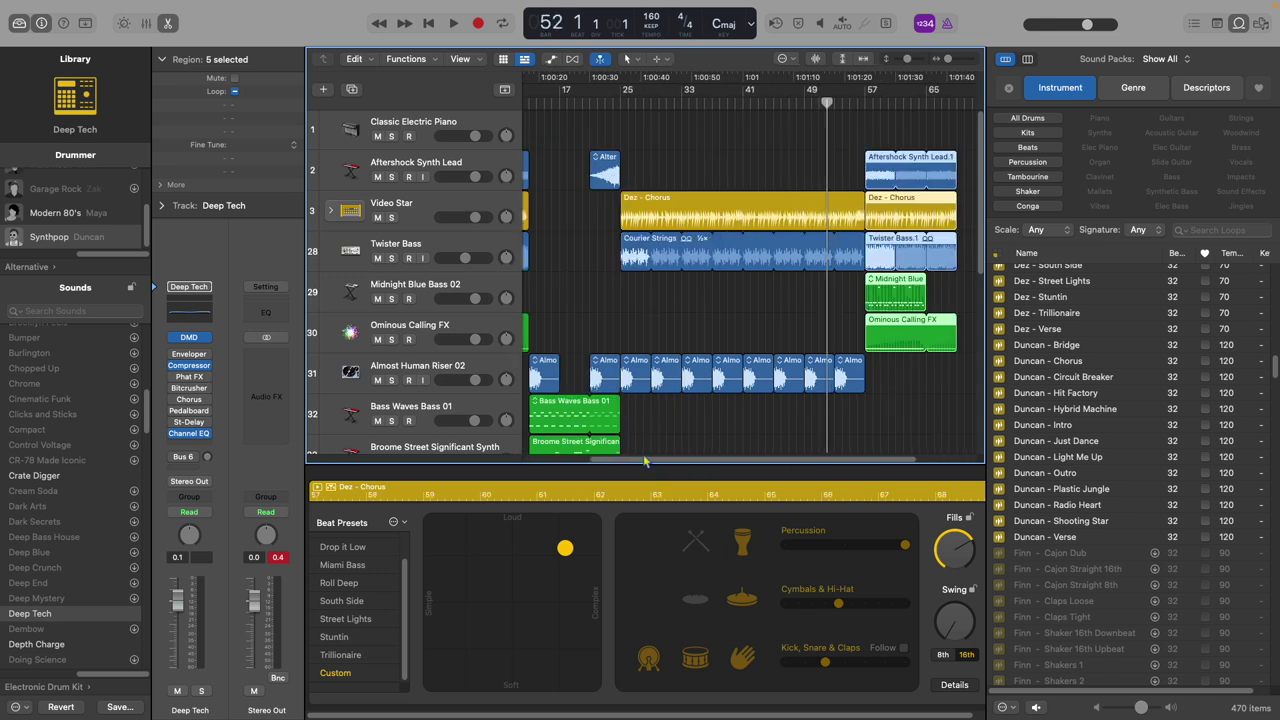
pyautogui.click(611, 160)
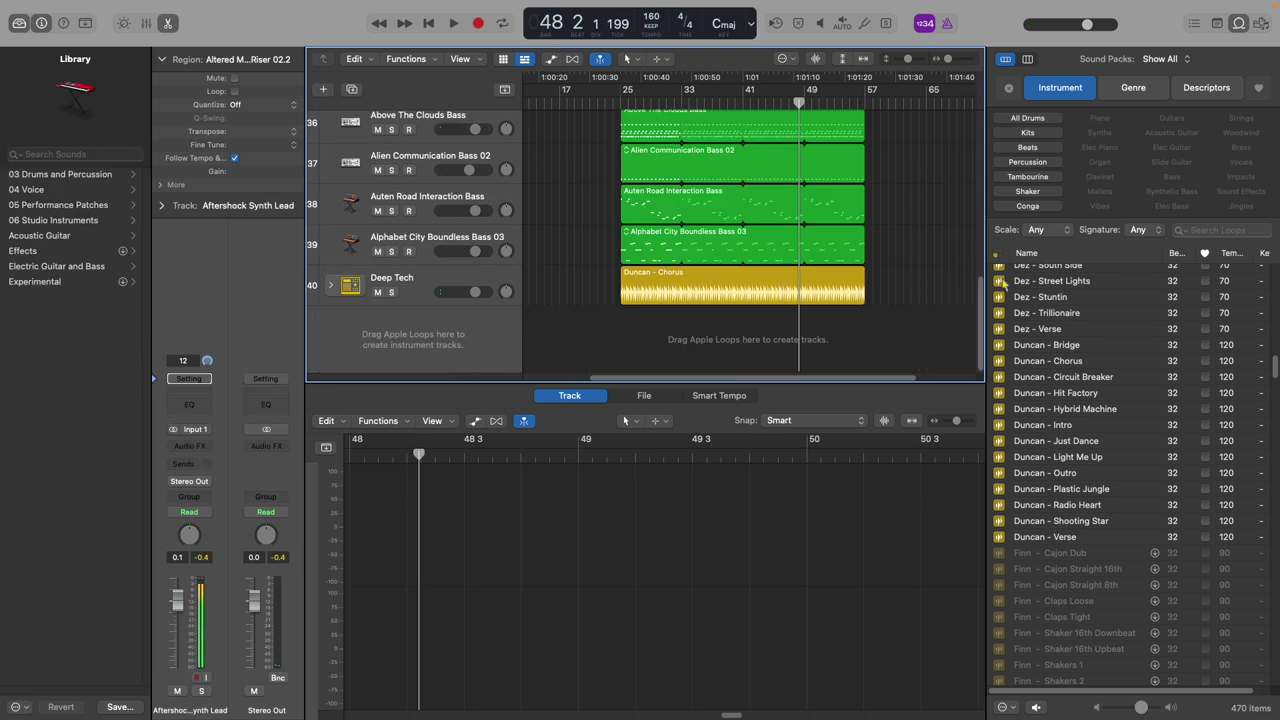
# Extend the Dez - Chorus region and the Ominous Calling FX loop that start at bar 57 to bar 80
pyautogui.scroll(3, 872, 130)
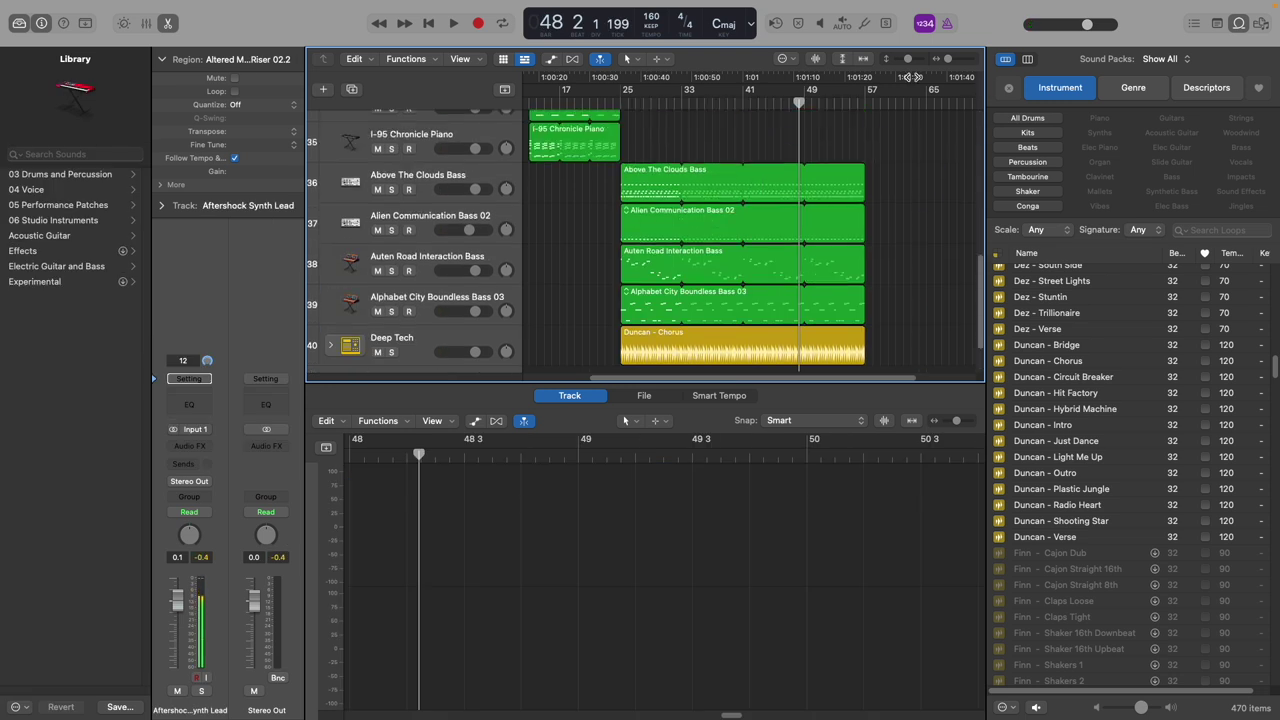
pyautogui.moveTo(948, 59); pyautogui.dragTo(946, 60)
pyautogui.scroll(10, 881, 185)
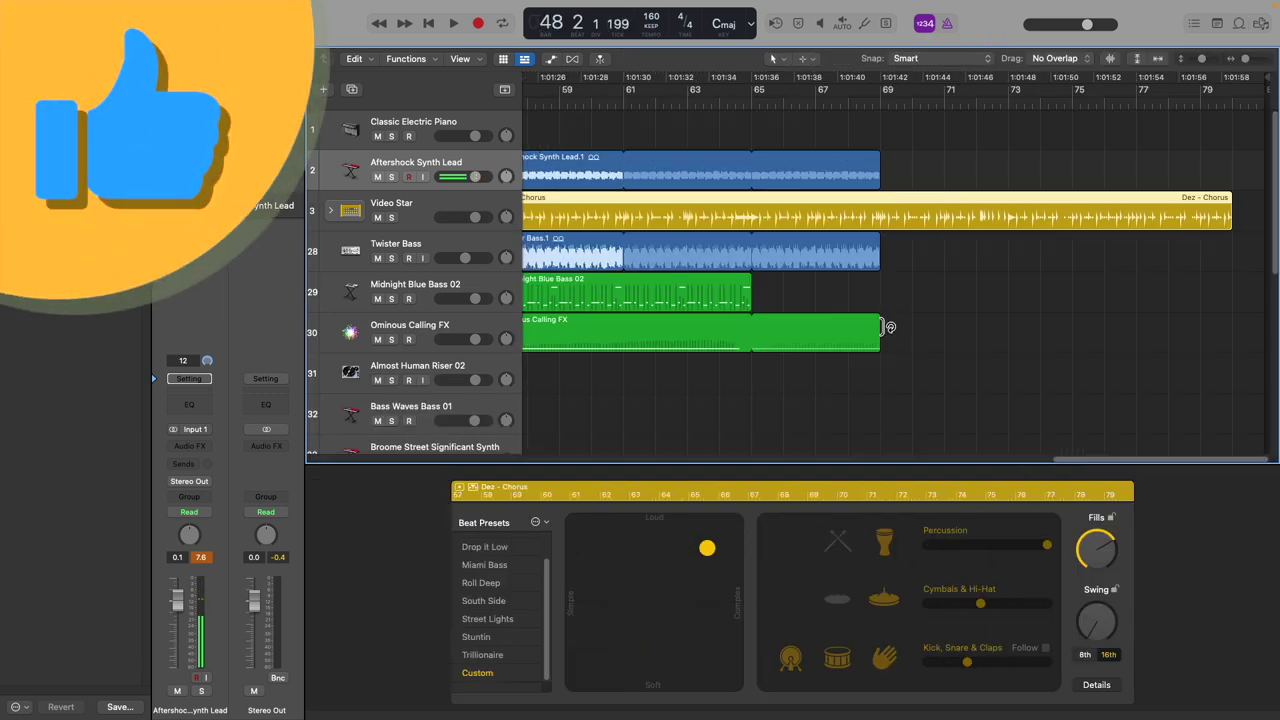
pyautogui.moveTo(888, 326); pyautogui.dragTo(1254, 336)
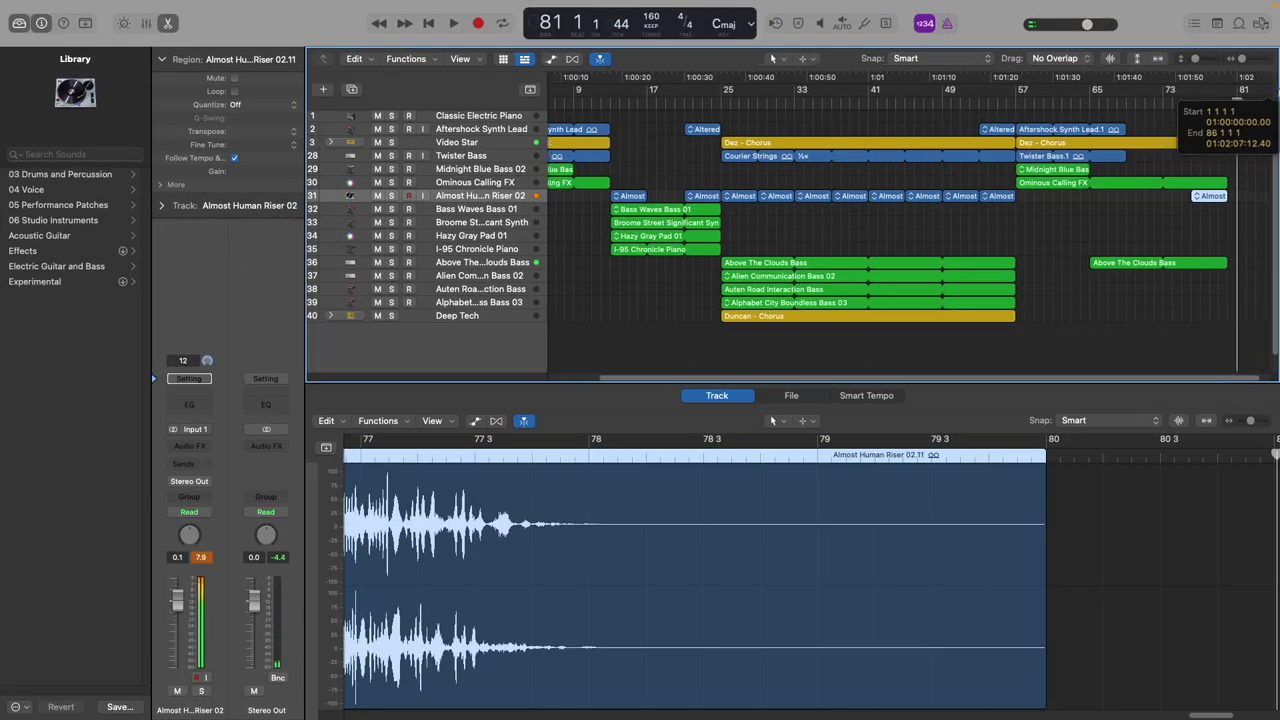
# Move the project end marker to bar 84 and play the ending from about bar 75
pyautogui.moveTo(1274, 97)
pyautogui.mouseDown()
pyautogui.moveTo(1216, 104)
pyautogui.moveTo(1240, 60)
pyautogui.moveTo(1206, 123)
pyautogui.mouseUp()
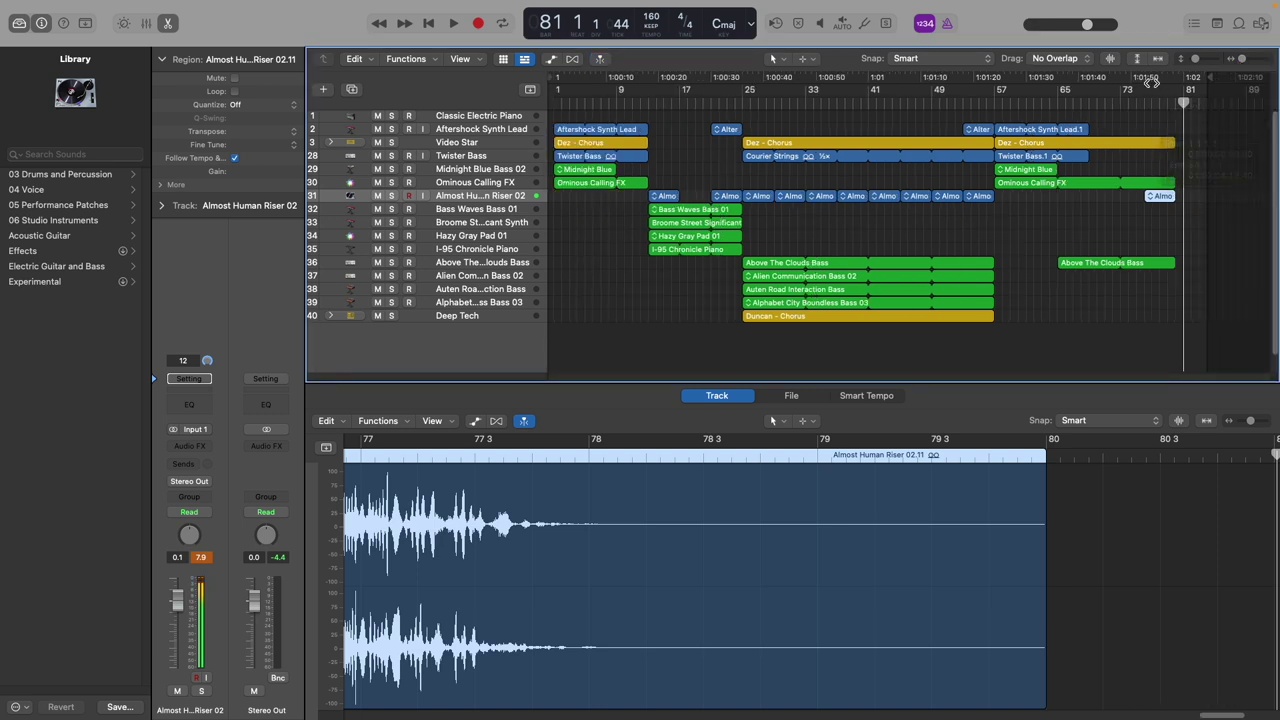
pyautogui.click(1137, 104)
pyautogui.press('space')
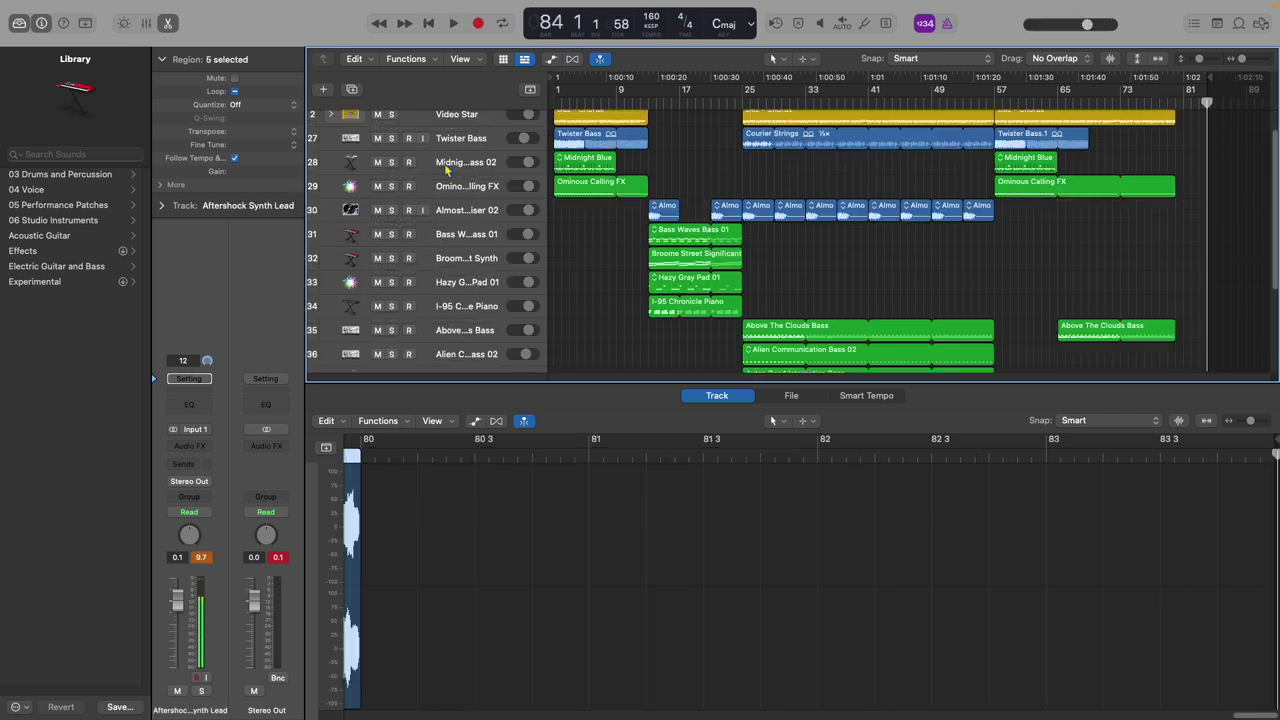
# Find Disco Trance Guitar among the Guitars loops matching "ran" and add it on a new track, looped from bar 65 to bar 80
pyautogui.scroll(-4, 446, 170)
pyautogui.scroll(6, 446, 170)
pyautogui.press('o')
pyautogui.click(1159, 126)
pyautogui.moveTo(1055, 281); pyautogui.dragTo(577, 338)
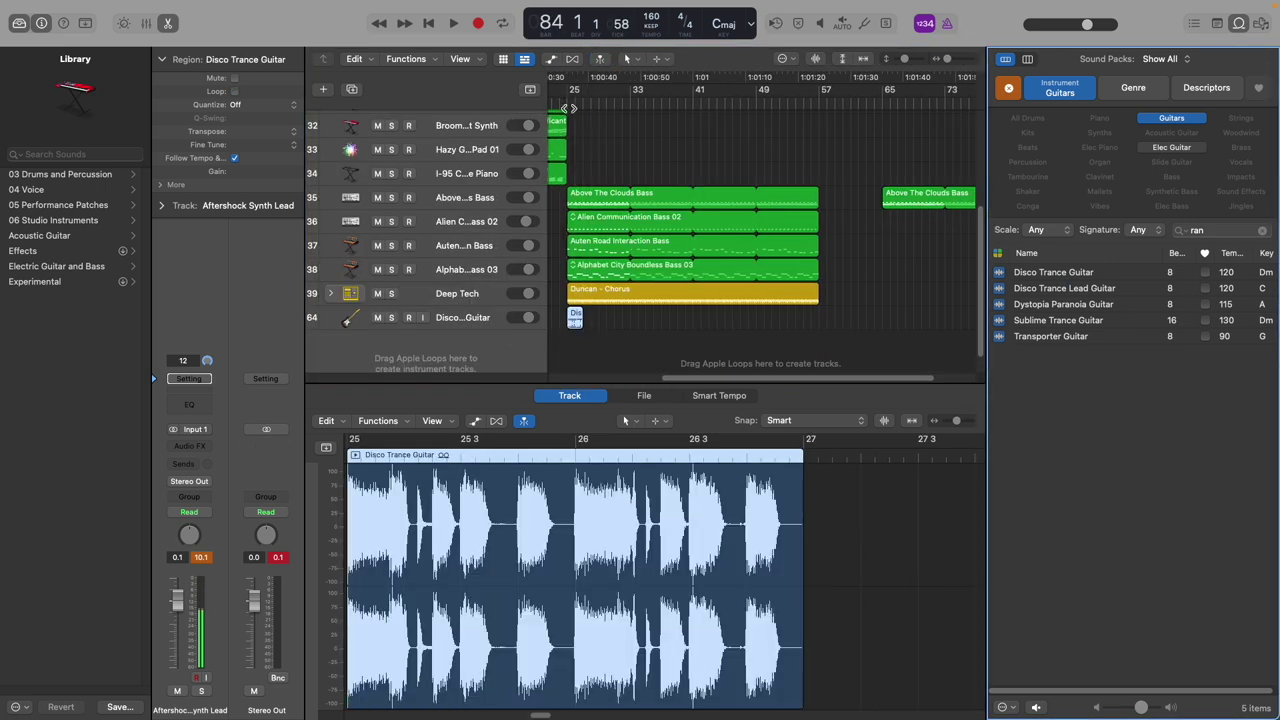
pyautogui.click(568, 108)
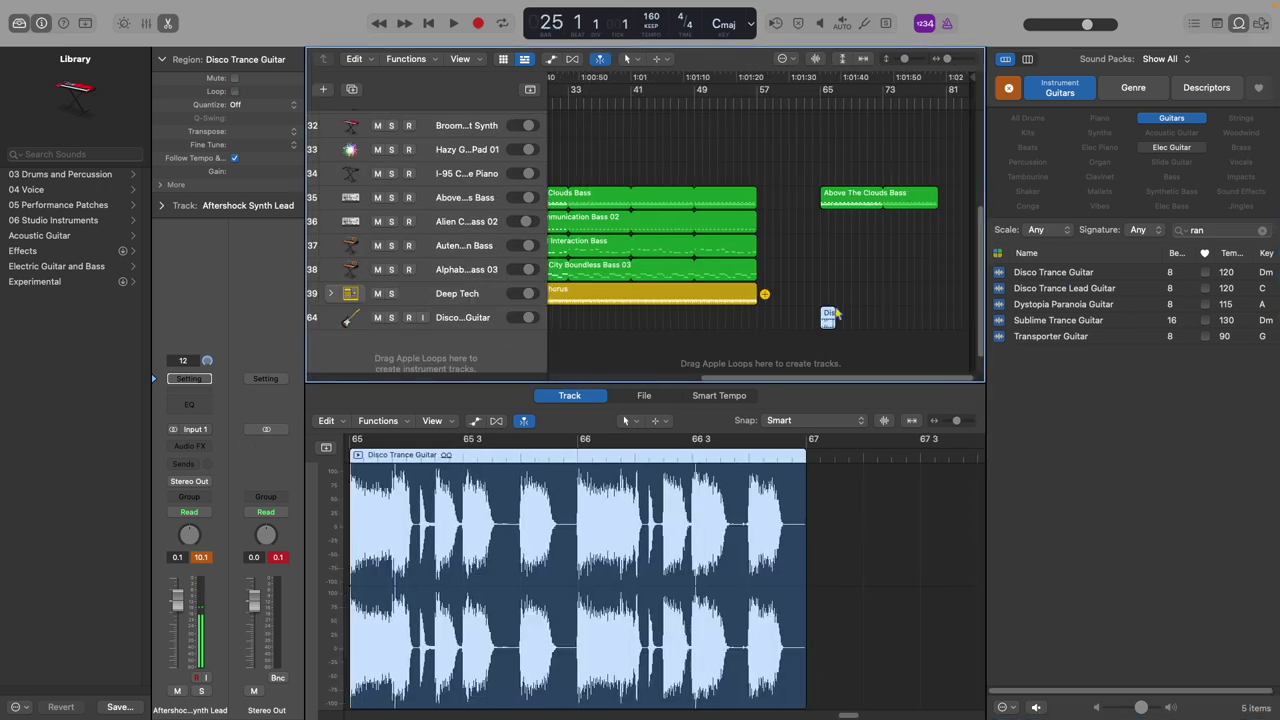
pyautogui.moveTo(840, 312); pyautogui.dragTo(944, 324)
# Filter the loops to Synths and add Disco Trance Synth on a new track at bar 65, looped to bar 80
pyautogui.scroll(-2, 788, 306)
pyautogui.scroll(10, 790, 303)
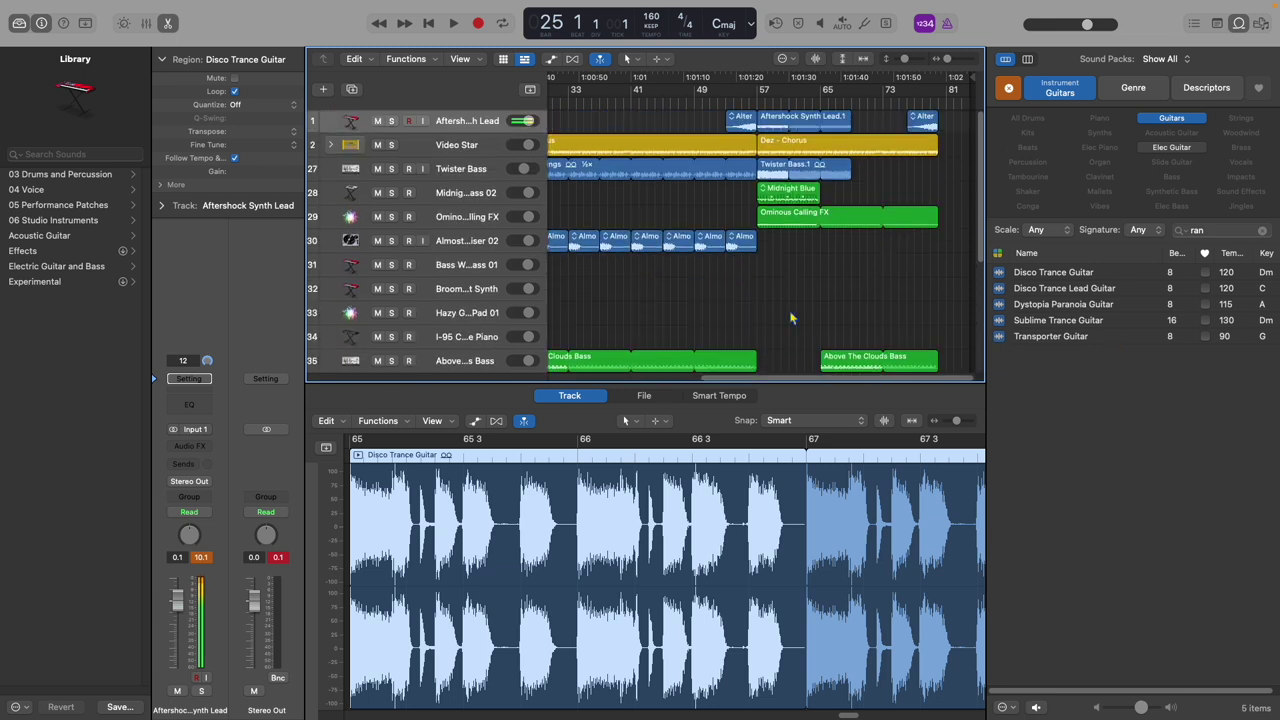
pyautogui.scroll(-5, 800, 346)
pyautogui.click(1171, 122)
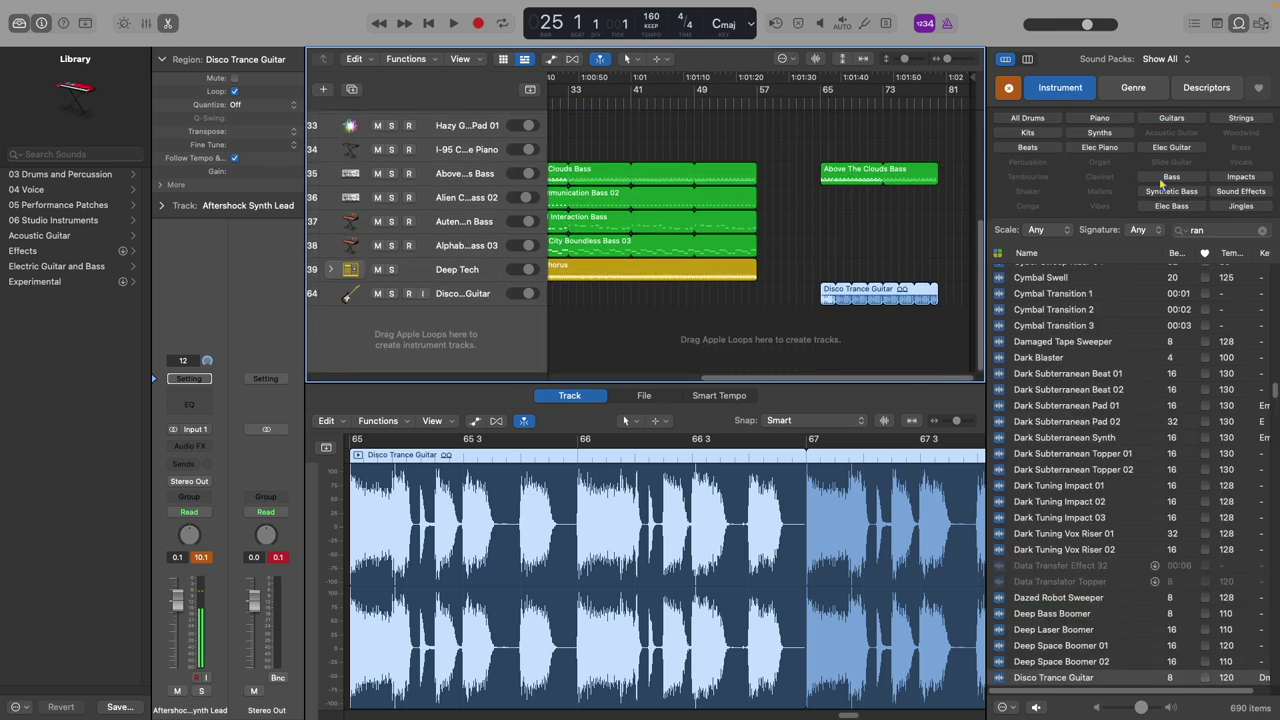
pyautogui.click(1099, 132)
pyautogui.moveTo(1050, 336); pyautogui.dragTo(826, 331)
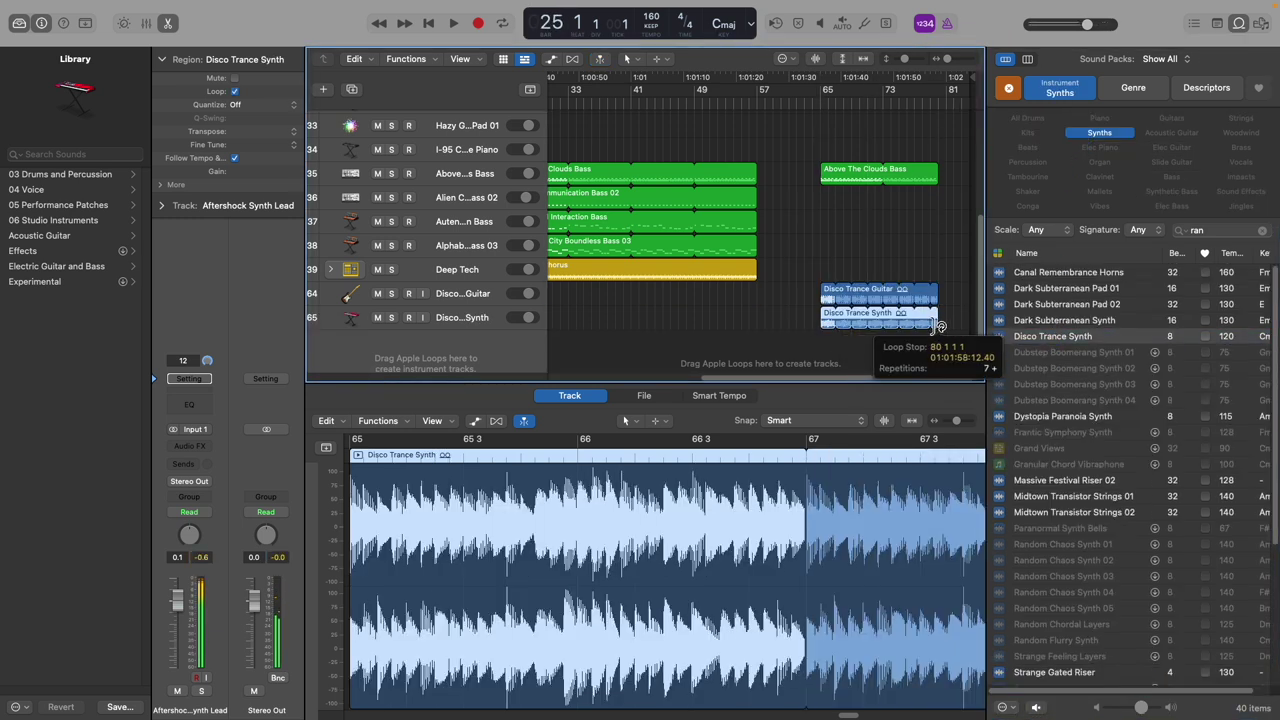
# Return the playhead to bar 1, then hide the loop browser and enlarge the tracks area to fit every track
pyautogui.click(820, 105)
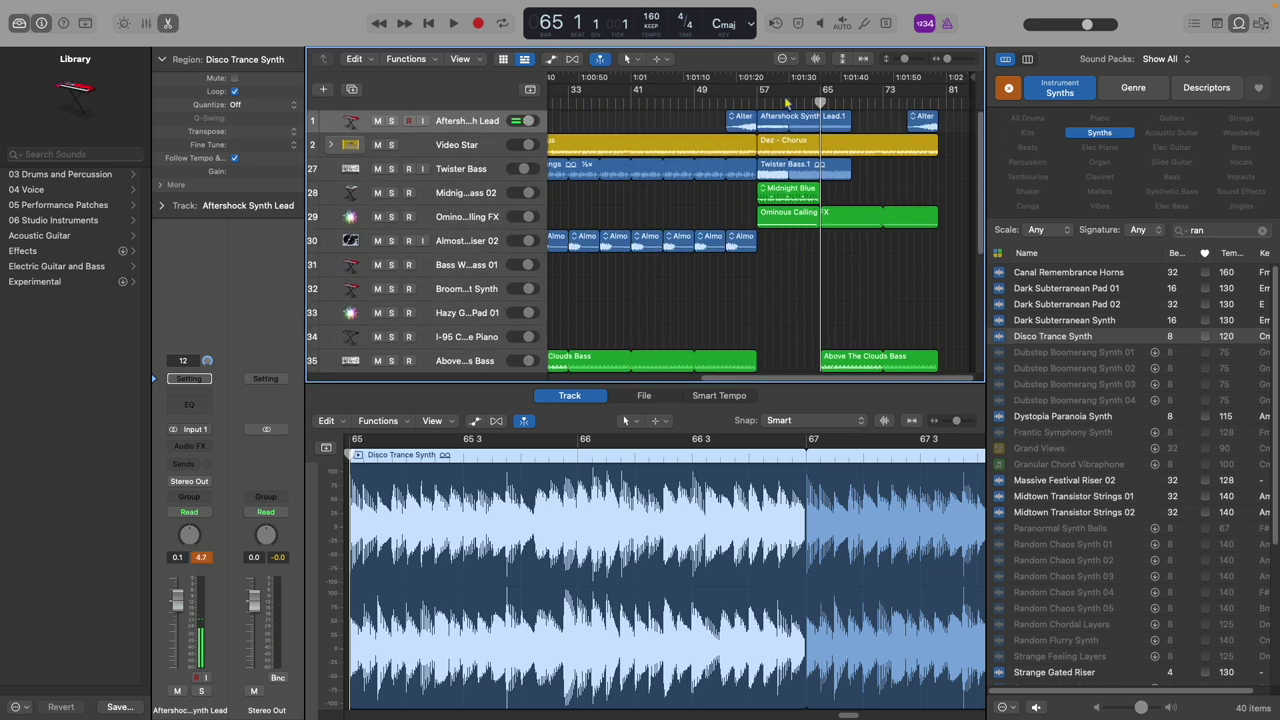
pyautogui.press('Return')
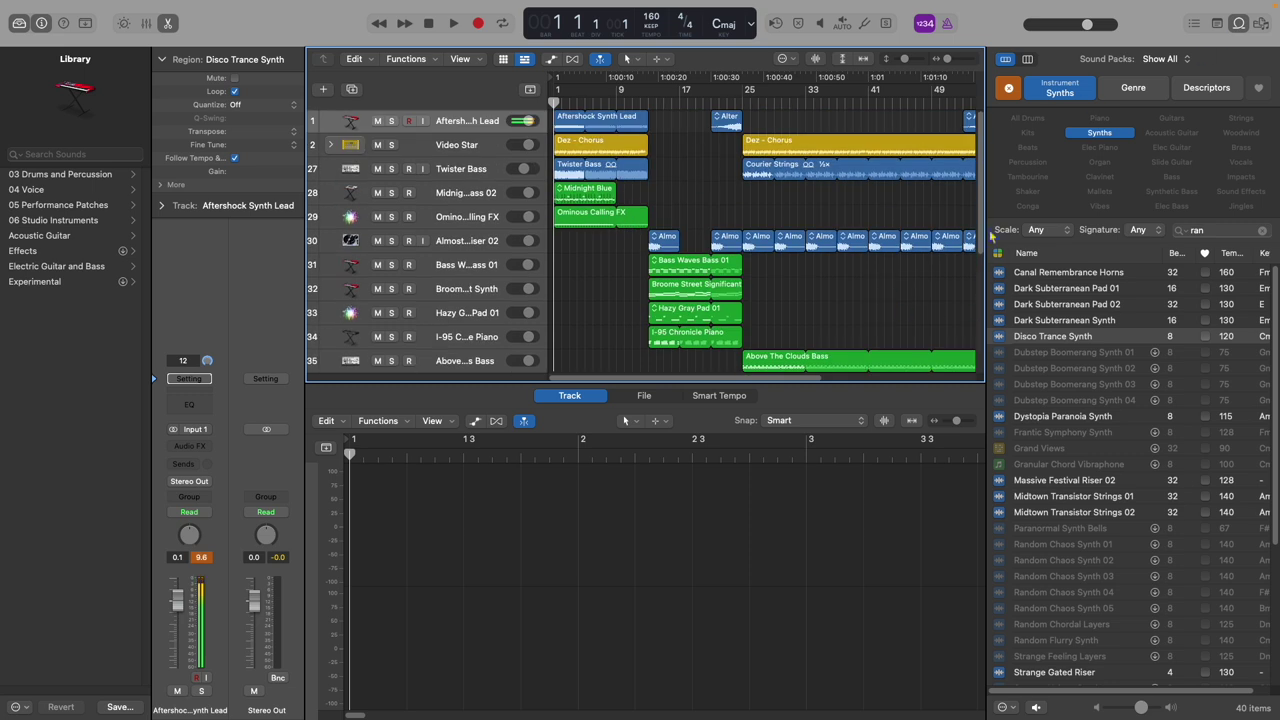
pyautogui.press('o')
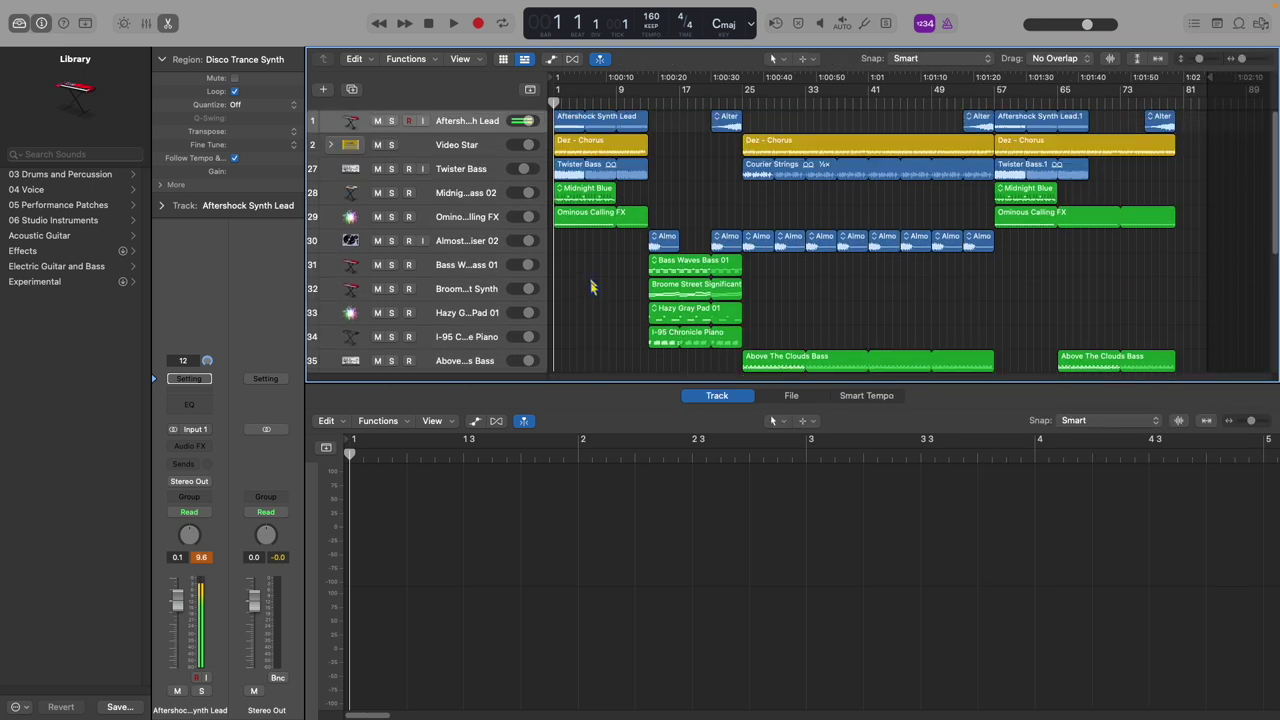
pyautogui.moveTo(610, 387); pyautogui.dragTo(607, 582)
pyautogui.scroll(-2, 609, 452)
pyautogui.scroll(1, 608, 455)
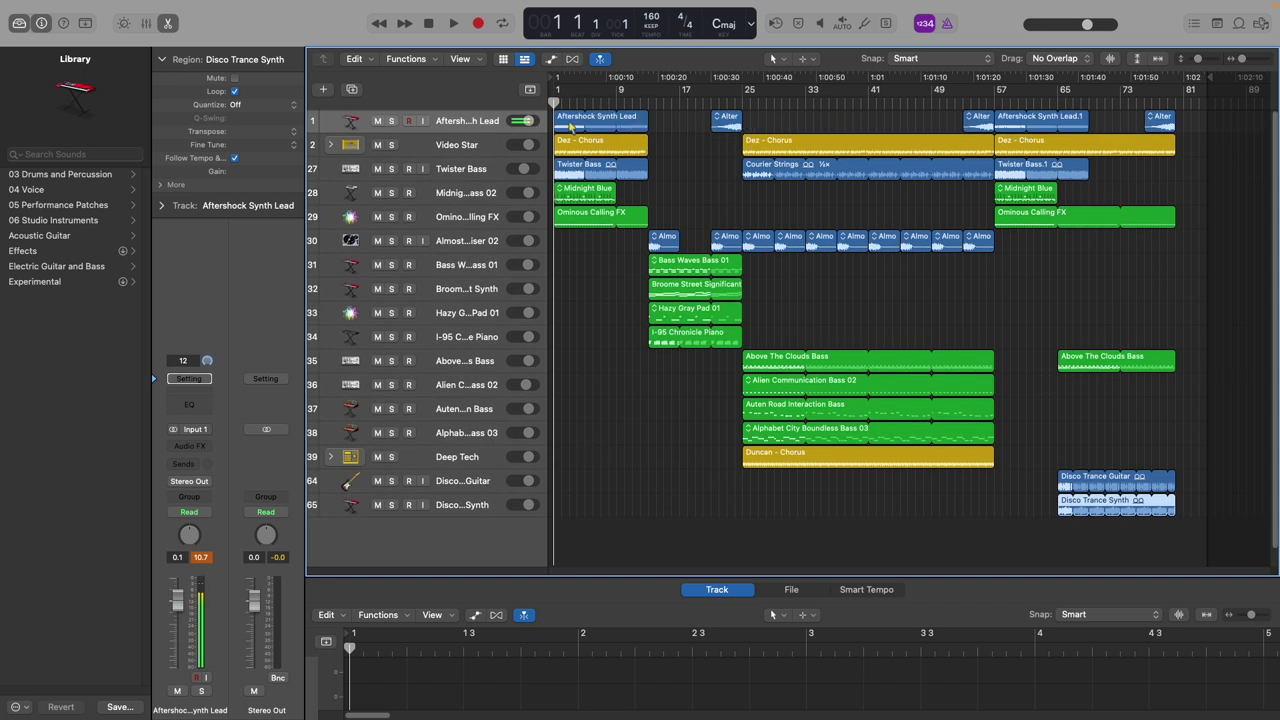
# Add four-bar copies of the Aftershock Synth Lead region at bar 33 and about bar 44 on its track
pyautogui.click(571, 128)
pyautogui.moveTo(557, 104); pyautogui.dragTo(747, 104)
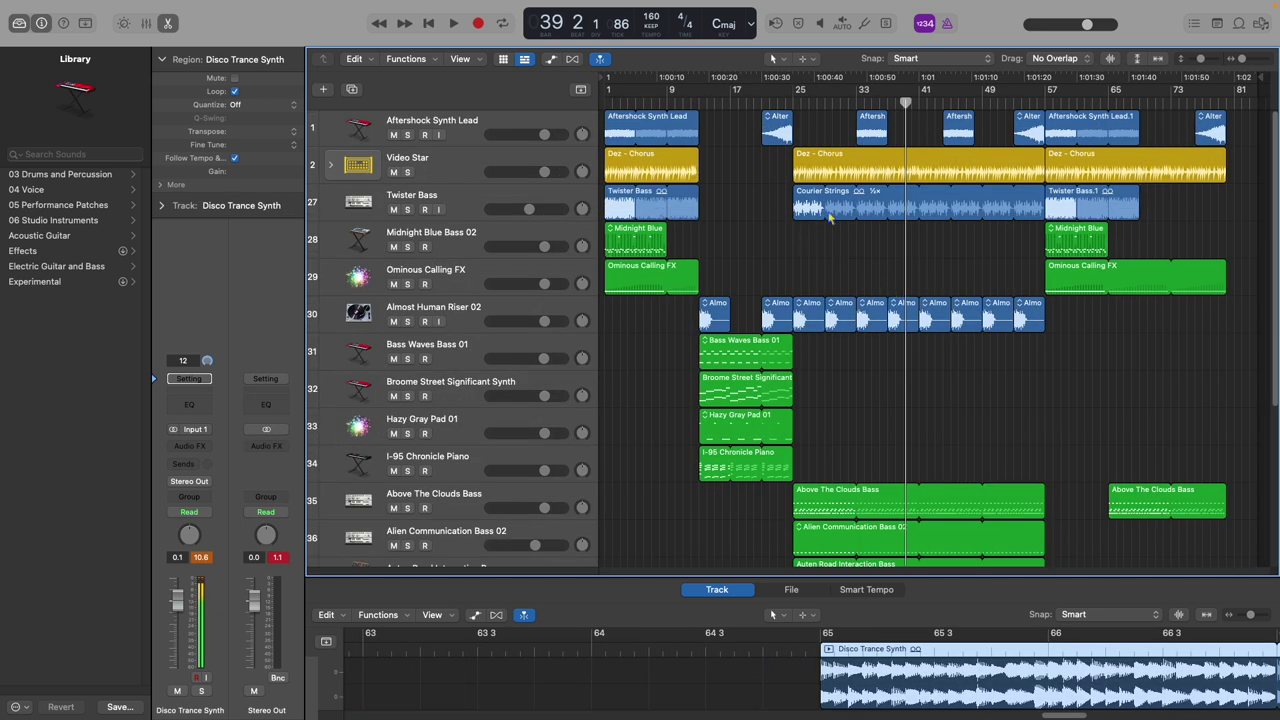
# Bounce the whole project to an audio file named IDKA in the Downloads folder
pyautogui.click(125, 7)
pyautogui.moveTo(125, 345)
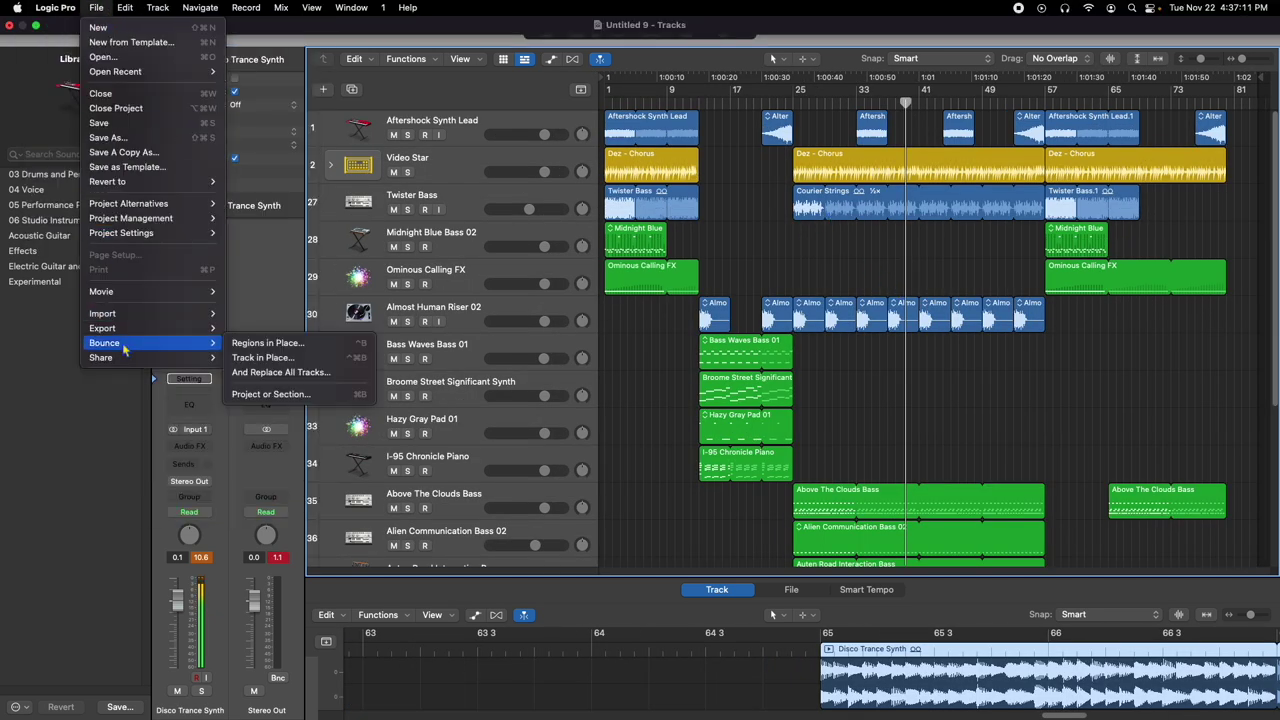
pyautogui.click(270, 394)
pyautogui.click(825, 388)
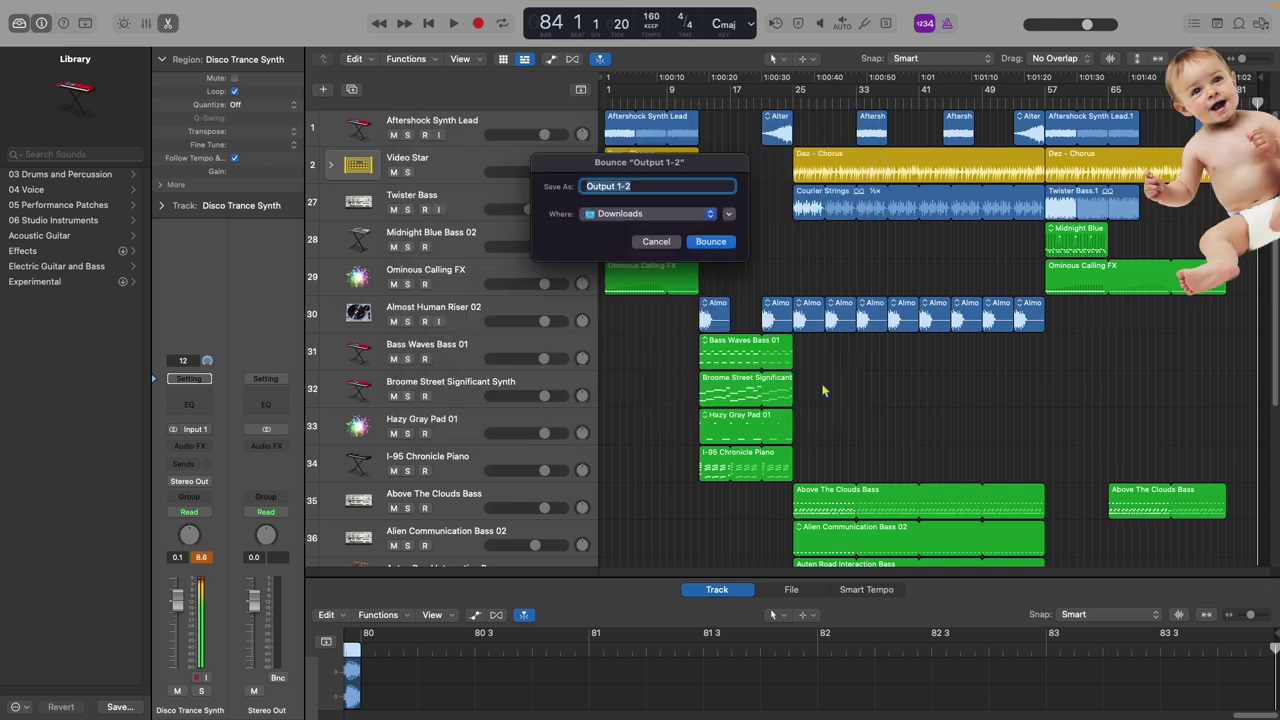
pyautogui.press('Return')
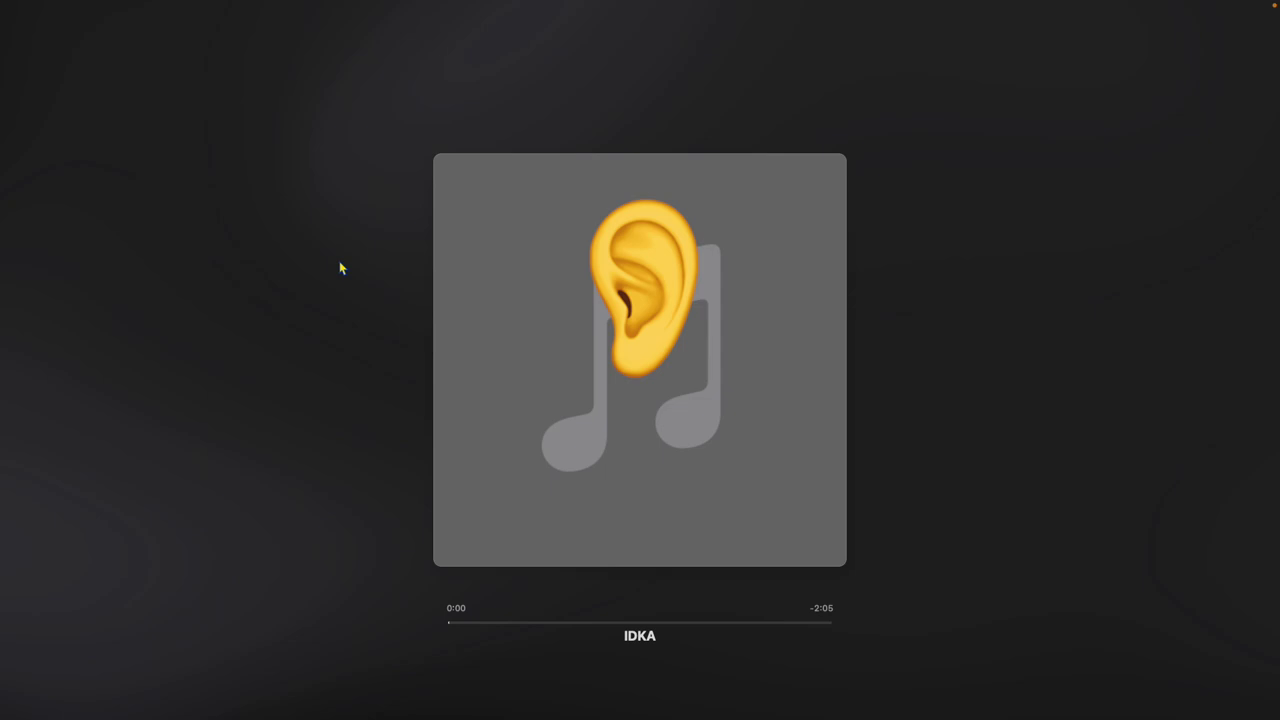
# Raise the system volume for listening to the bounced IDKA track in the music player
pyautogui.press('XF86AudioRaiseVolume')
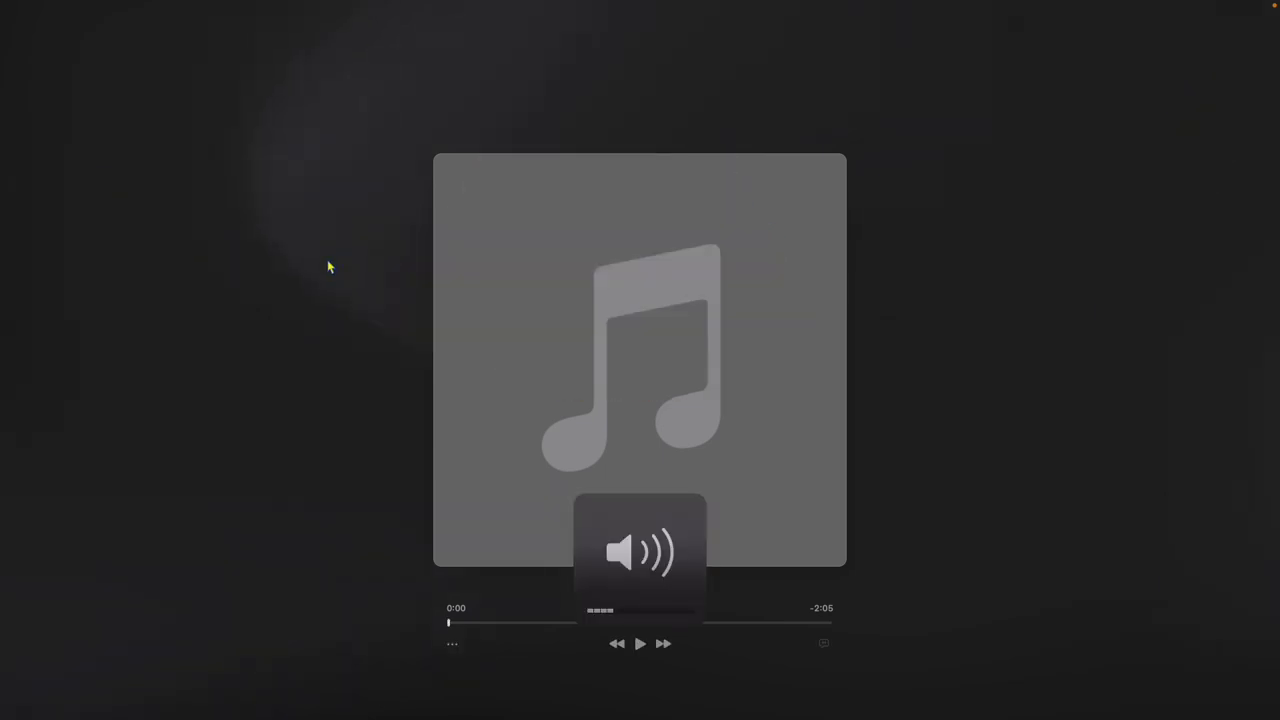